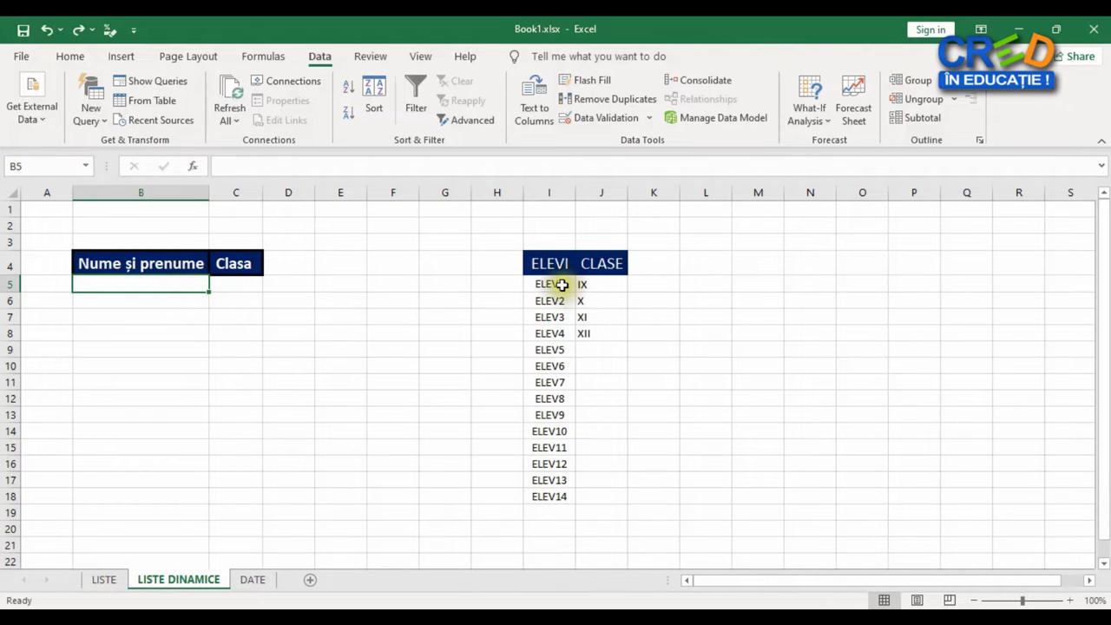
Give B5 a List validation sourced from $I$5:$I$31, the ELEVI names plus spare rows.
{"action": "left_click_drag", "start_coordinate": [562, 287], "coordinate": [556, 499]}
{"action": "left_click", "coordinate": [182, 446]}
{"action": "left_click", "coordinate": [170, 285]}
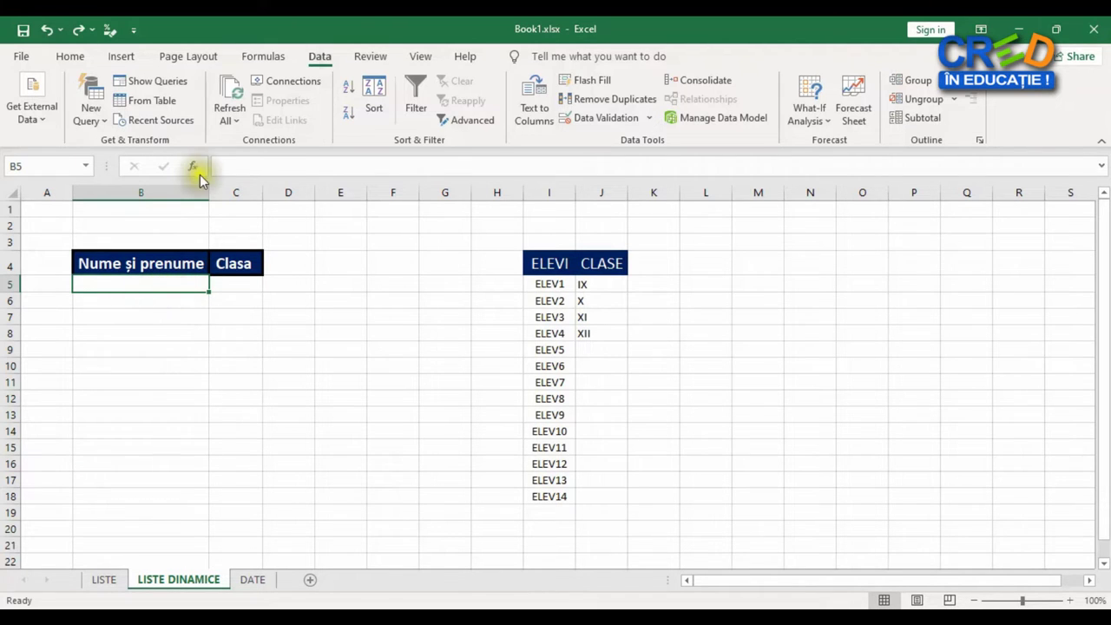
{"action": "left_click", "coordinate": [599, 118]}
{"action": "left_click", "coordinate": [598, 139]}
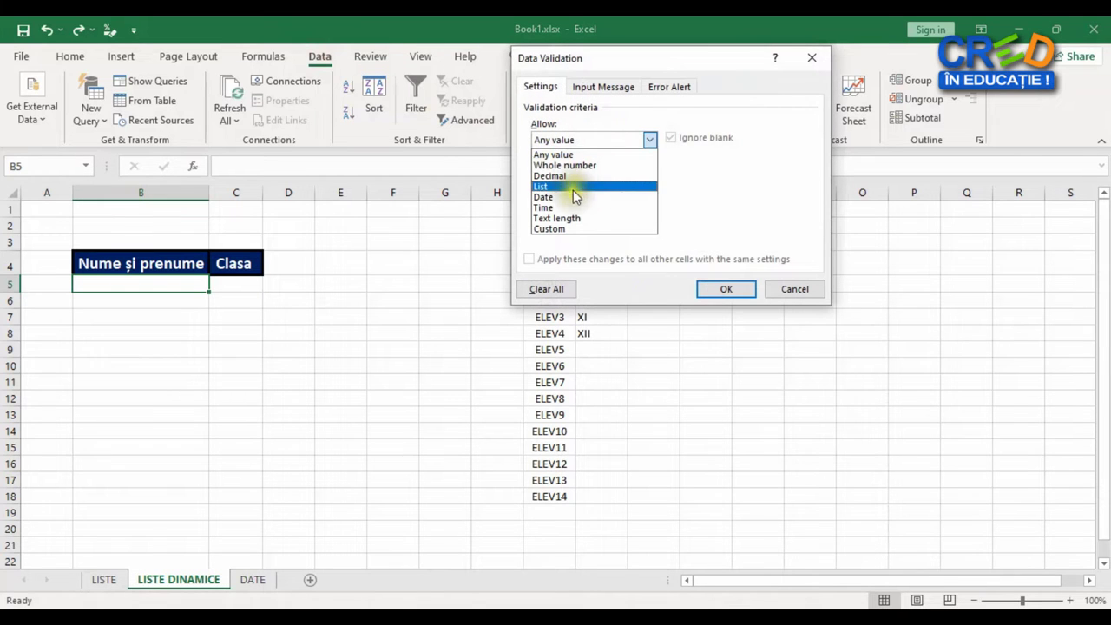
{"action": "left_click", "coordinate": [573, 187]}
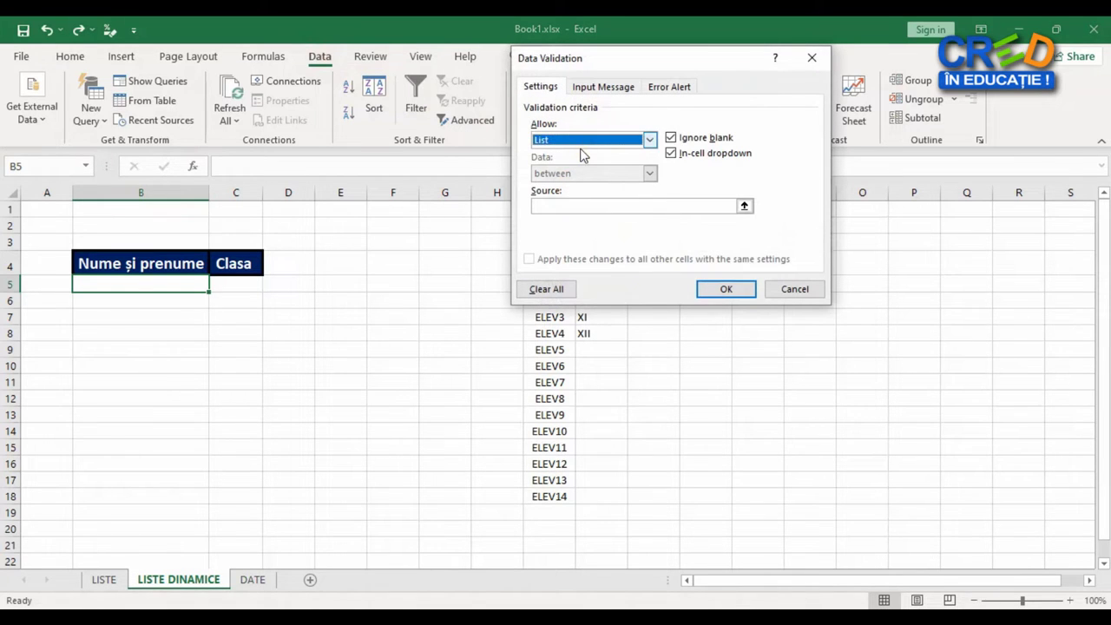
{"action": "left_click", "coordinate": [575, 205]}
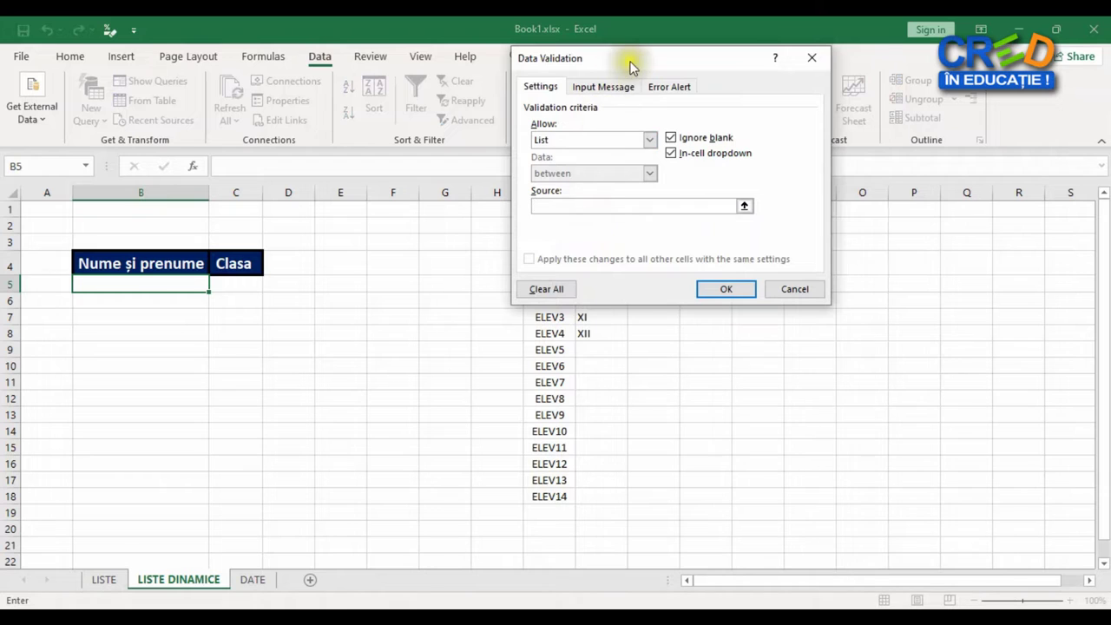
{"action": "mouse_move", "coordinate": [630, 61]}
{"action": "left_mouse_down"}
{"action": "mouse_move", "coordinate": [872, 49]}
{"action": "mouse_move", "coordinate": [846, 48]}
{"action": "left_mouse_up"}
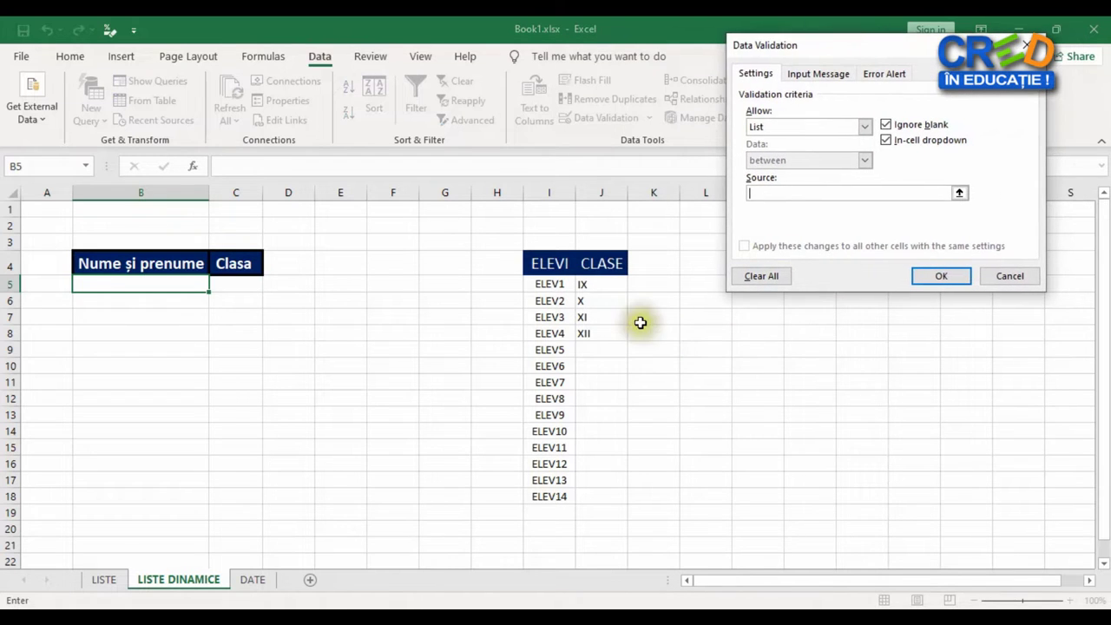
{"action": "mouse_move", "coordinate": [549, 283]}
{"action": "left_mouse_down"}
{"action": "mouse_move", "coordinate": [548, 604]}
{"action": "mouse_move", "coordinate": [544, 451]}
{"action": "left_mouse_up"}
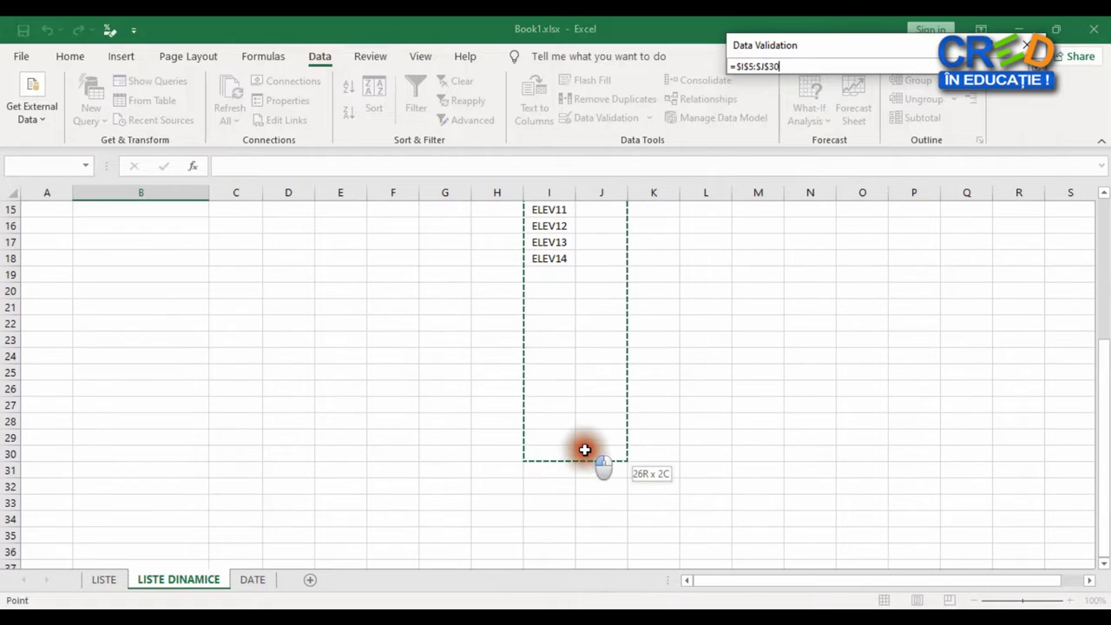
{"action": "left_click_drag", "start_coordinate": [545, 452], "coordinate": [542, 469]}
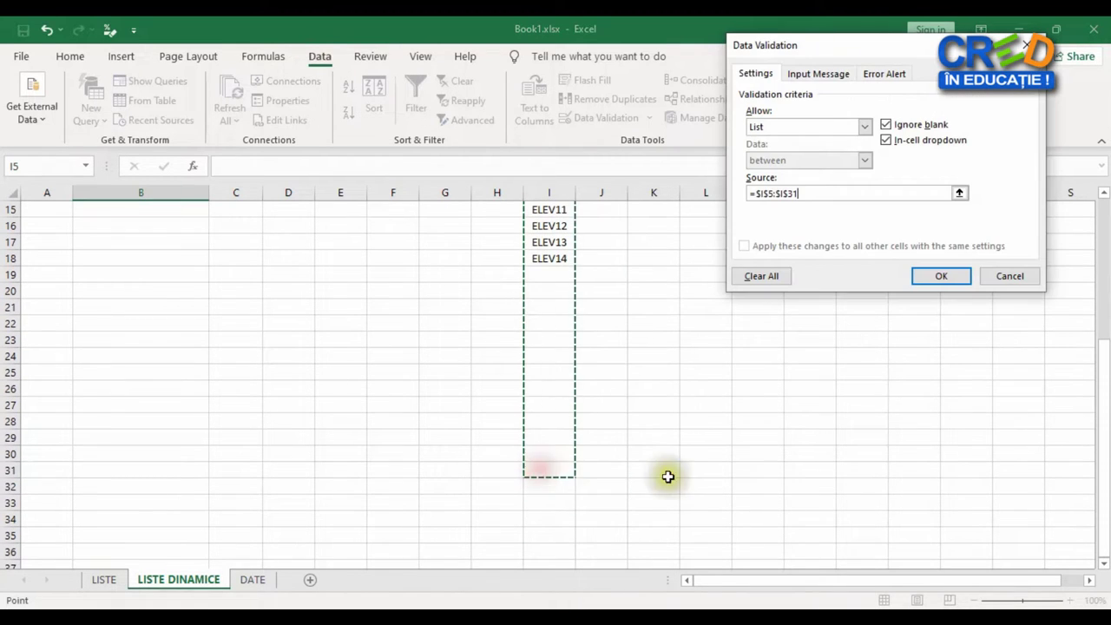
{"action": "scroll", "coordinate": [701, 458], "scroll_direction": "up", "scroll_amount": 2}
Confirm the validation and check B5's dropdown of student names without picking one.
{"action": "left_click", "coordinate": [941, 275]}
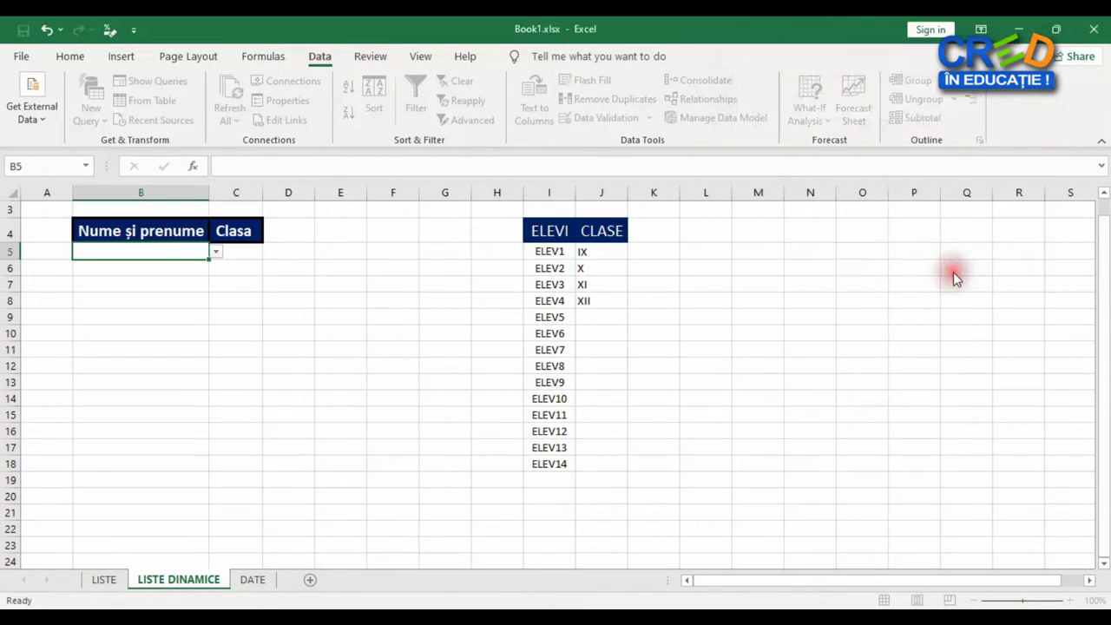
{"action": "scroll", "coordinate": [234, 328], "scroll_direction": "up", "scroll_amount": 1}
{"action": "left_click", "coordinate": [216, 284]}
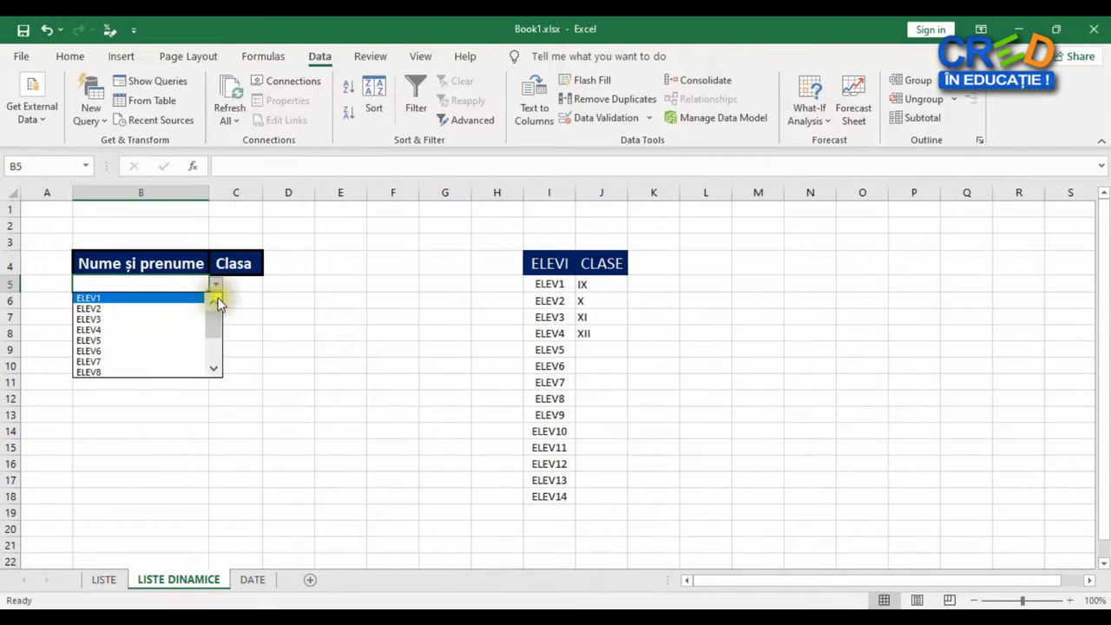
{"action": "mouse_move", "coordinate": [213, 320]}
{"action": "left_mouse_down"}
{"action": "mouse_move", "coordinate": [215, 363]}
{"action": "mouse_move", "coordinate": [230, 304]}
{"action": "left_mouse_up"}
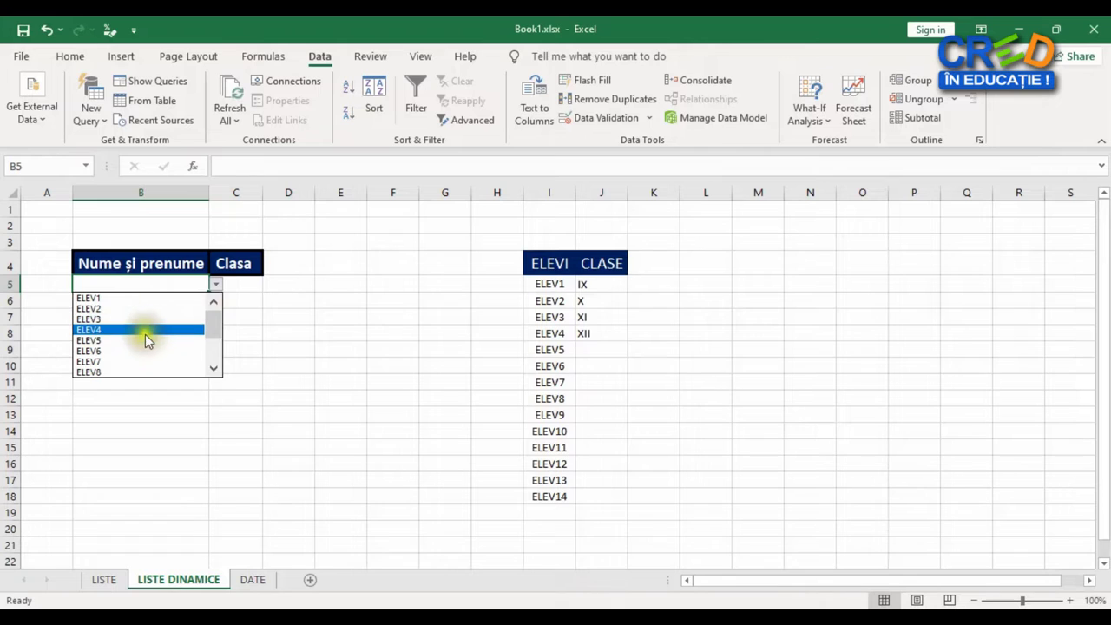
{"action": "left_click_drag", "start_coordinate": [217, 342], "coordinate": [287, 391]}
{"action": "left_click", "coordinate": [287, 390]}
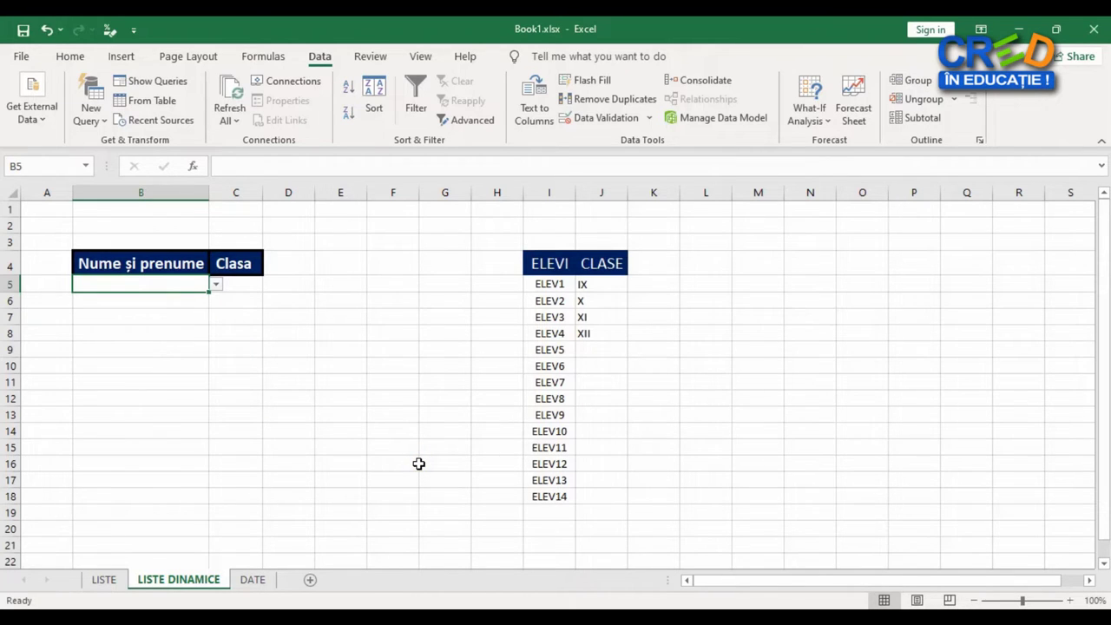
Enter ELEV15 in I19, below ELEV14.
{"action": "scroll", "coordinate": [551, 482], "scroll_direction": "down", "scroll_amount": 1}
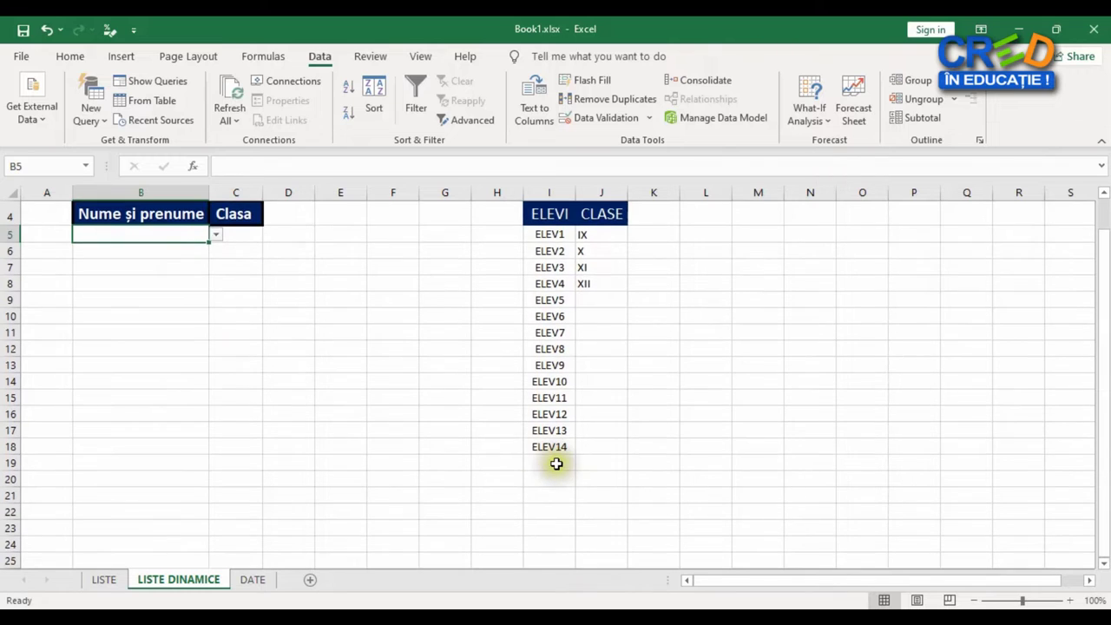
{"action": "left_click", "coordinate": [556, 464]}
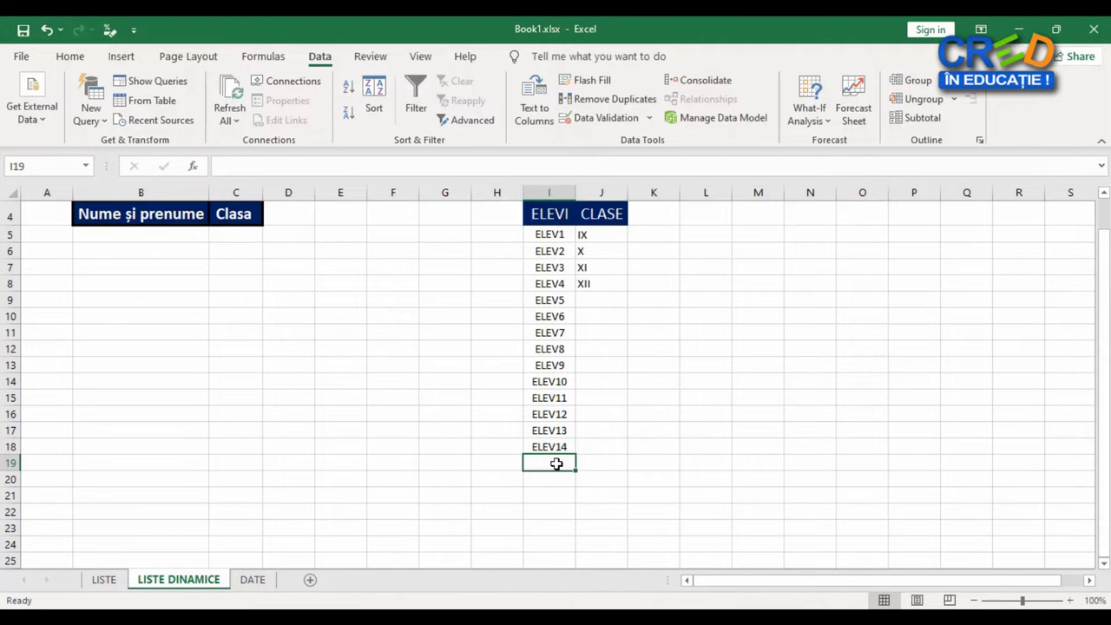
{"action": "type", "text": "ELEV15"}
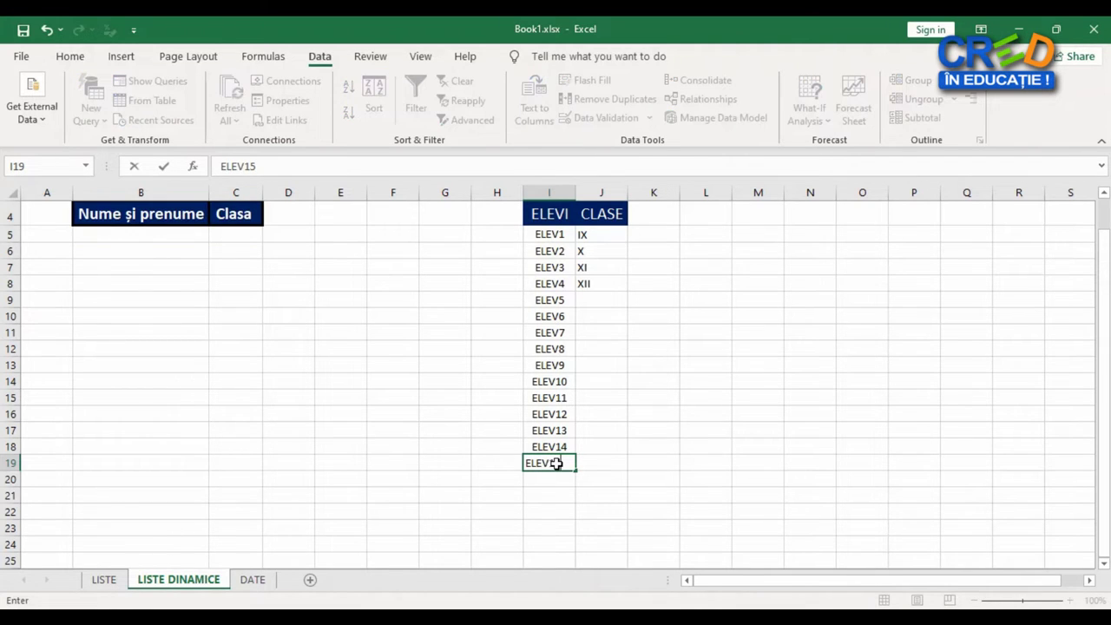
{"action": "key", "text": "Return"}
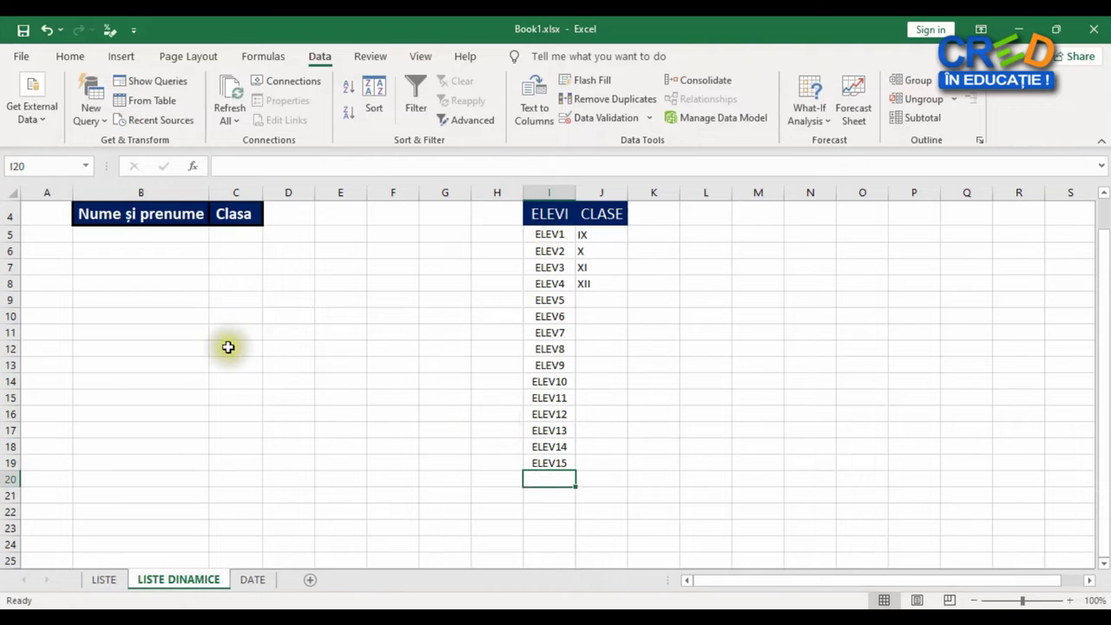
Confirm ELEV15 now appears in B5's dropdown, leaving B5 empty.
{"action": "scroll", "coordinate": [228, 347], "scroll_direction": "up", "scroll_amount": 1}
{"action": "left_click", "coordinate": [181, 291]}
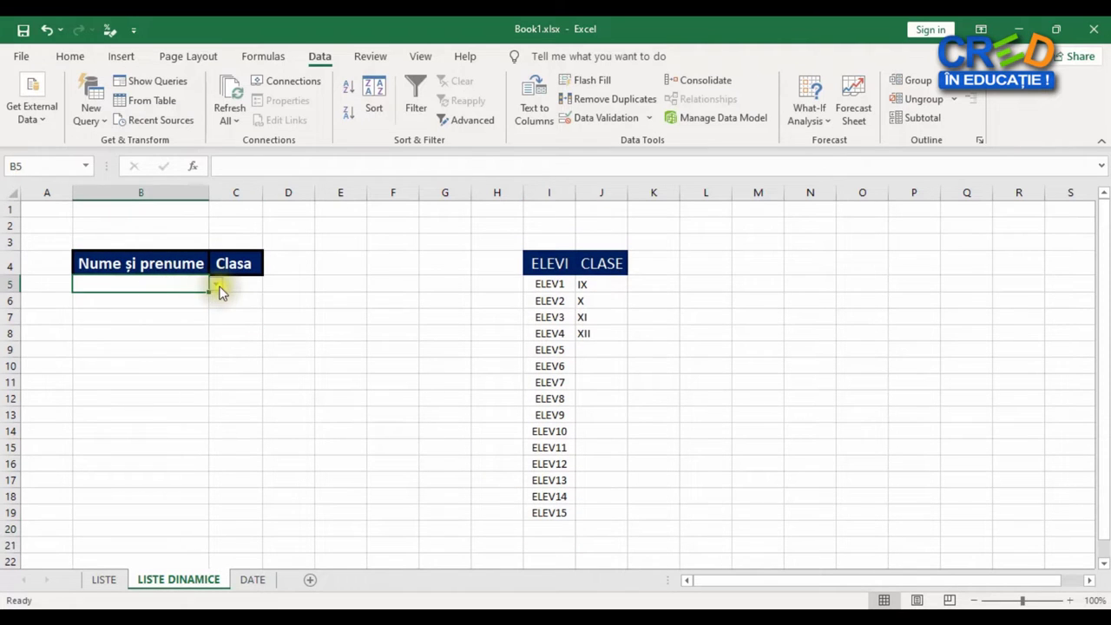
{"action": "left_click", "coordinate": [216, 285]}
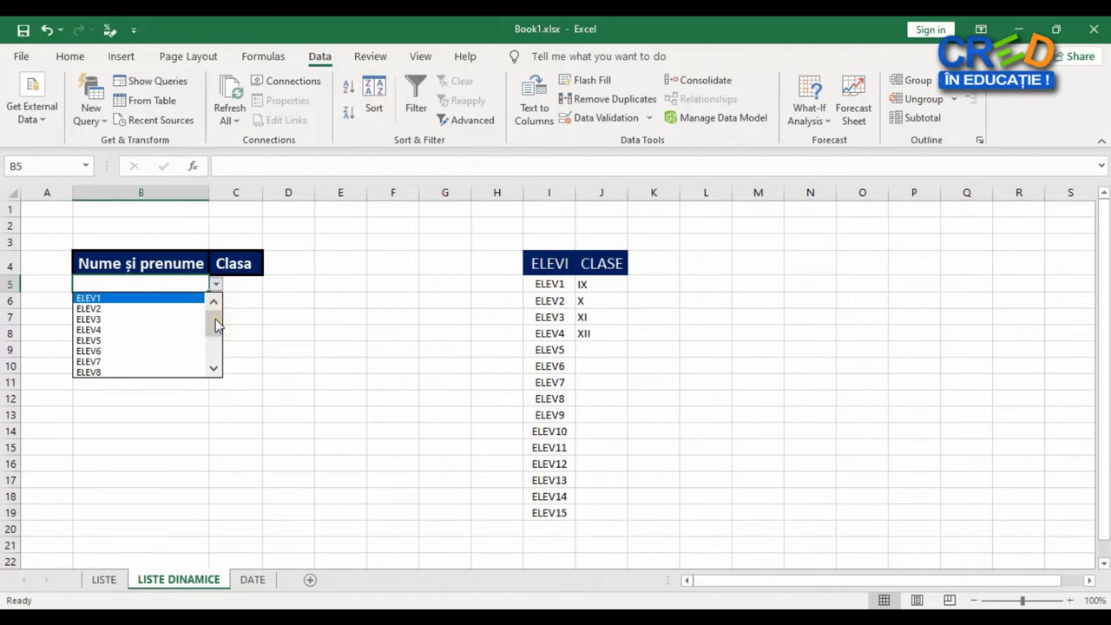
{"action": "left_click_drag", "start_coordinate": [216, 324], "coordinate": [215, 352]}
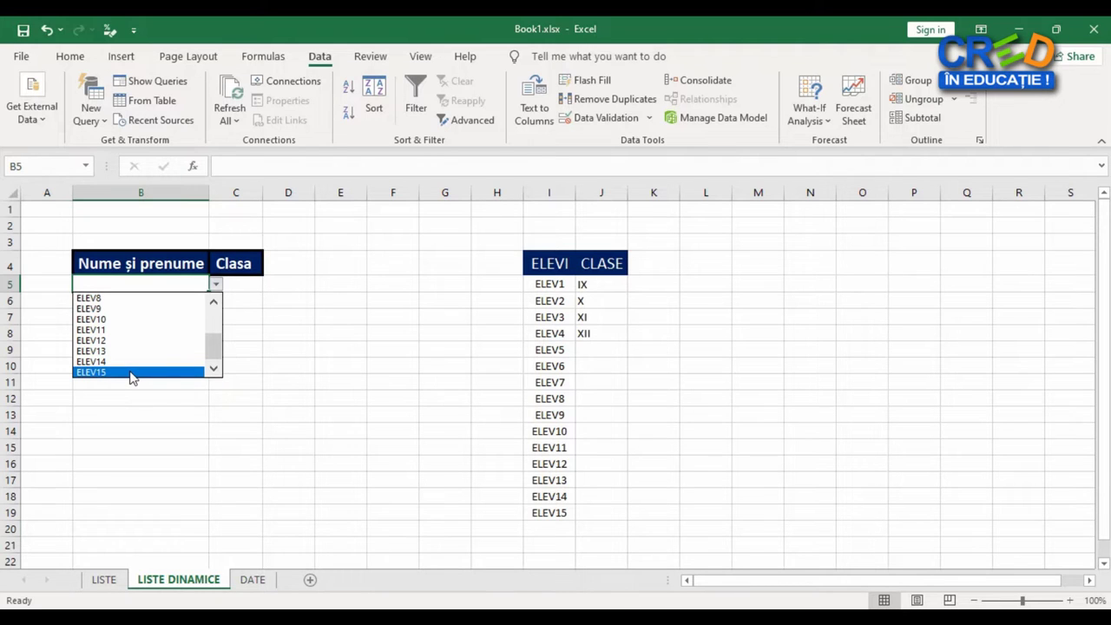
{"action": "left_click", "coordinate": [328, 367]}
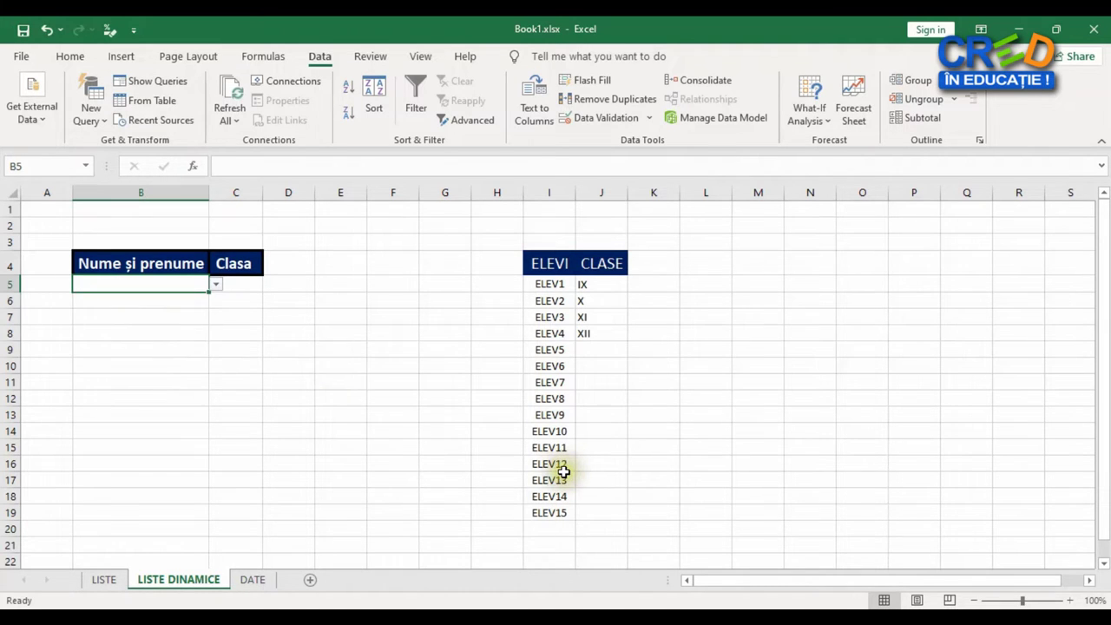
Clear ELEV12–ELEV15 from I16:I19 and check B5's list now ends in blanks after ELEV11.
{"action": "left_click_drag", "start_coordinate": [563, 464], "coordinate": [558, 511]}
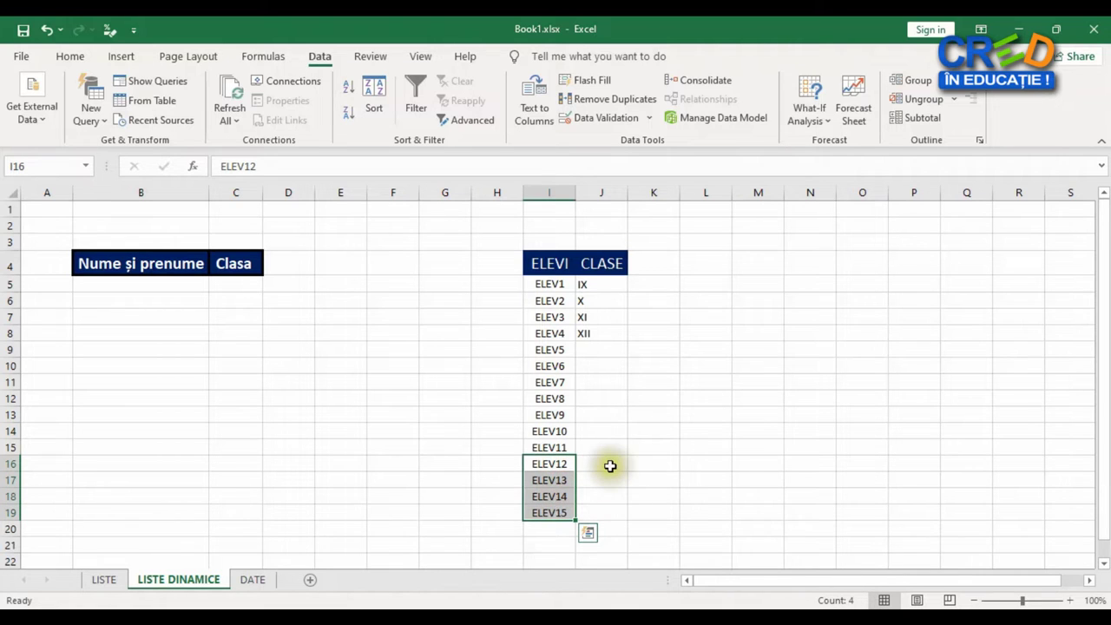
{"action": "key", "text": "Delete"}
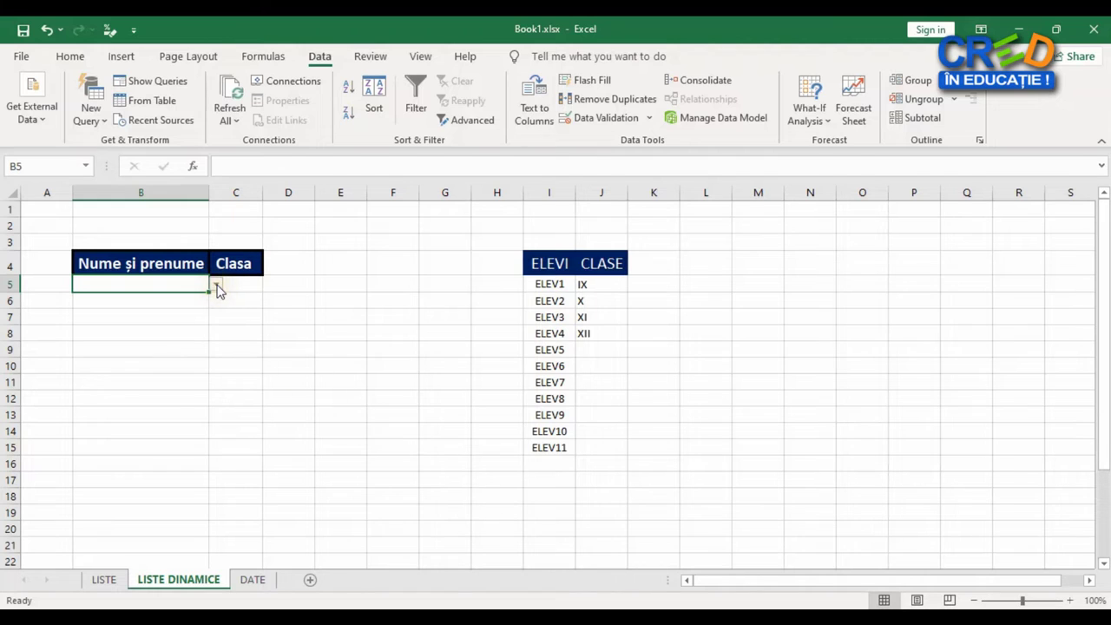
{"action": "left_click", "coordinate": [216, 285]}
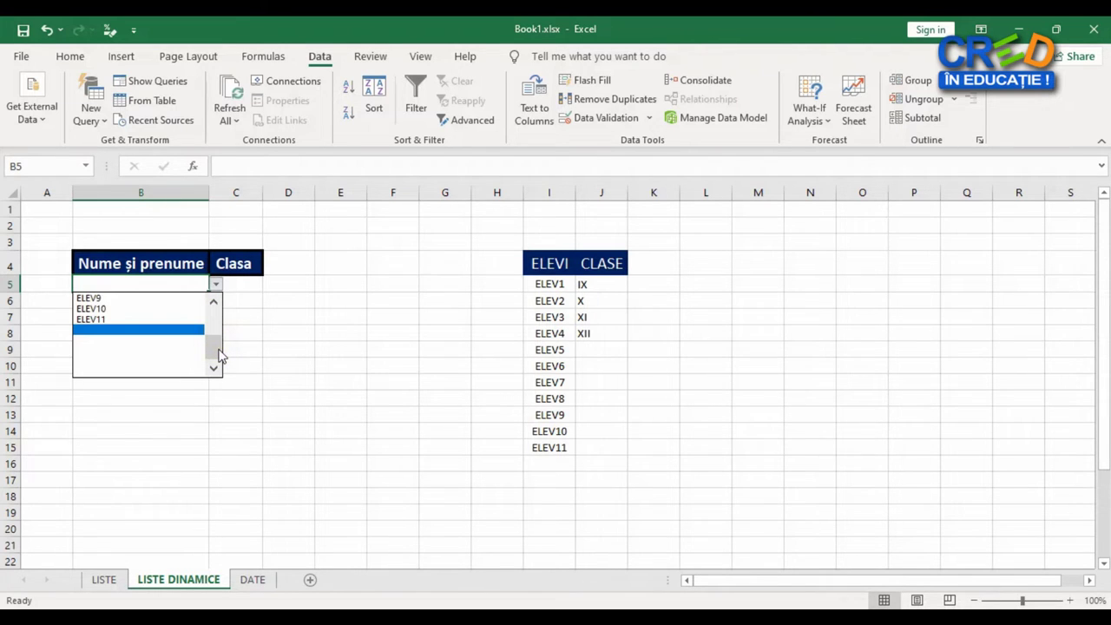
{"action": "left_click", "coordinate": [154, 340]}
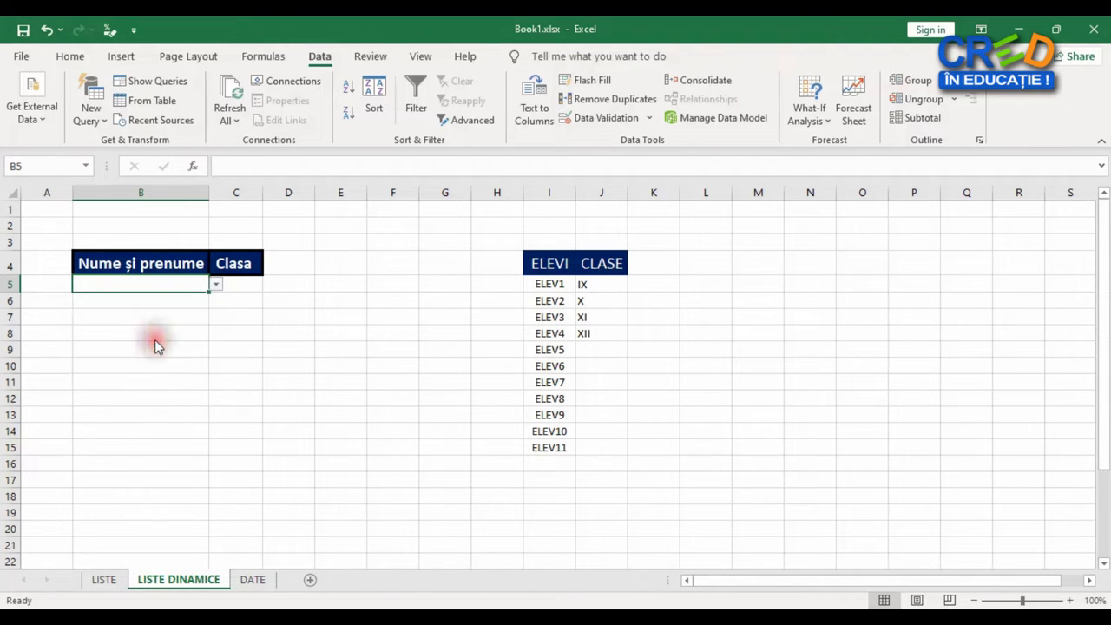
{"action": "left_click", "coordinate": [216, 285]}
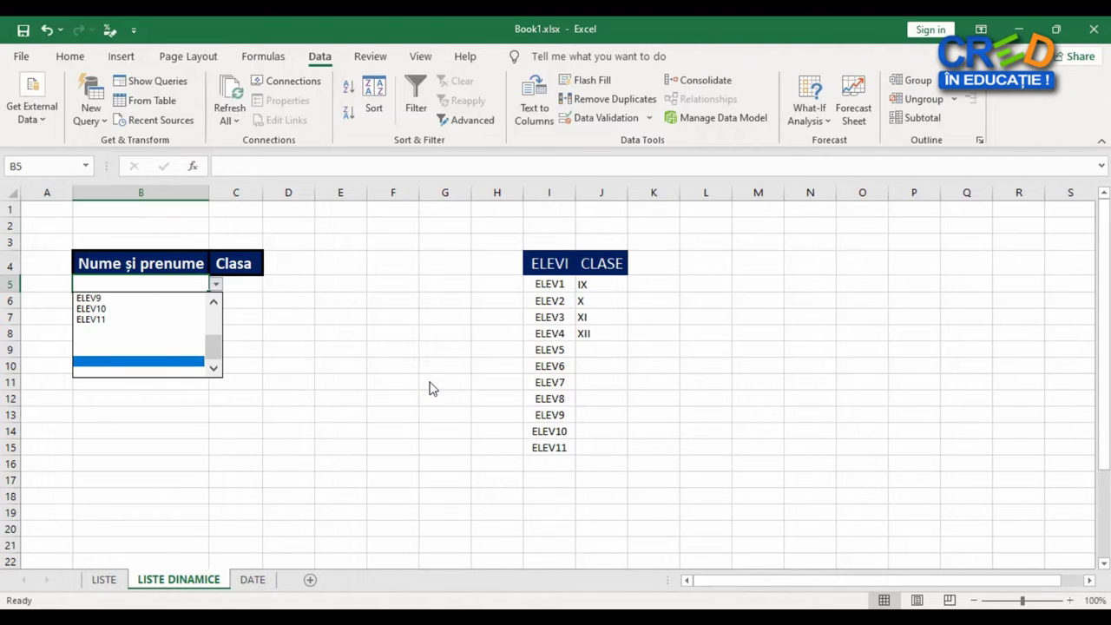
Enter =OFFSET(I5,,,COUNTA(I5:I100)) in M5 so it returns ELEV1.
{"action": "left_click", "coordinate": [762, 292]}
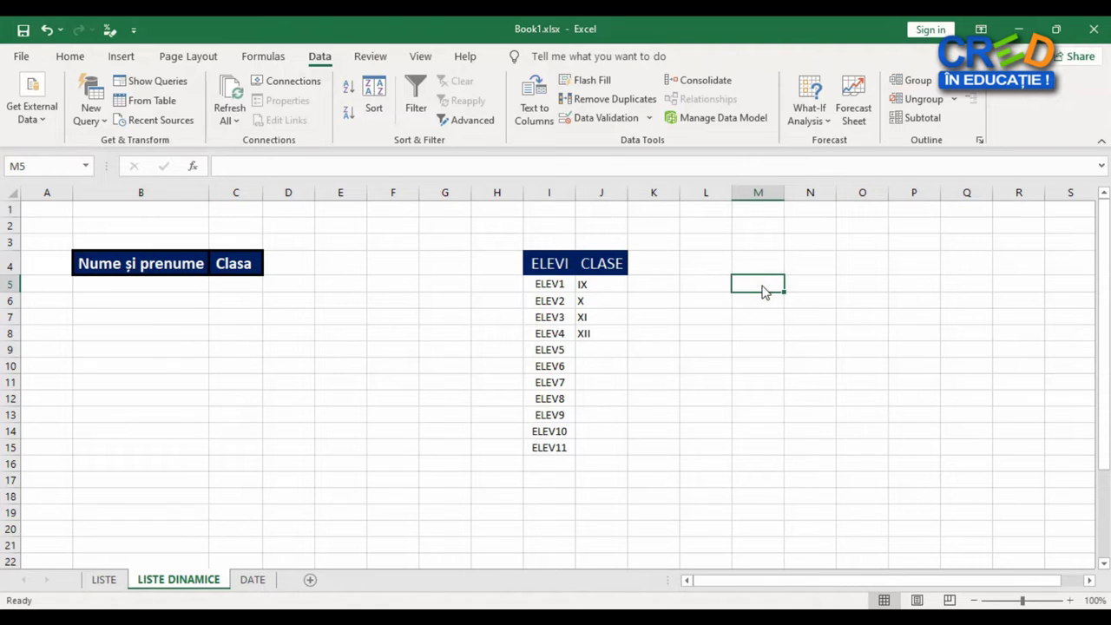
{"action": "type", "text": "=OS"}
{"action": "key", "text": "BackSpace"}
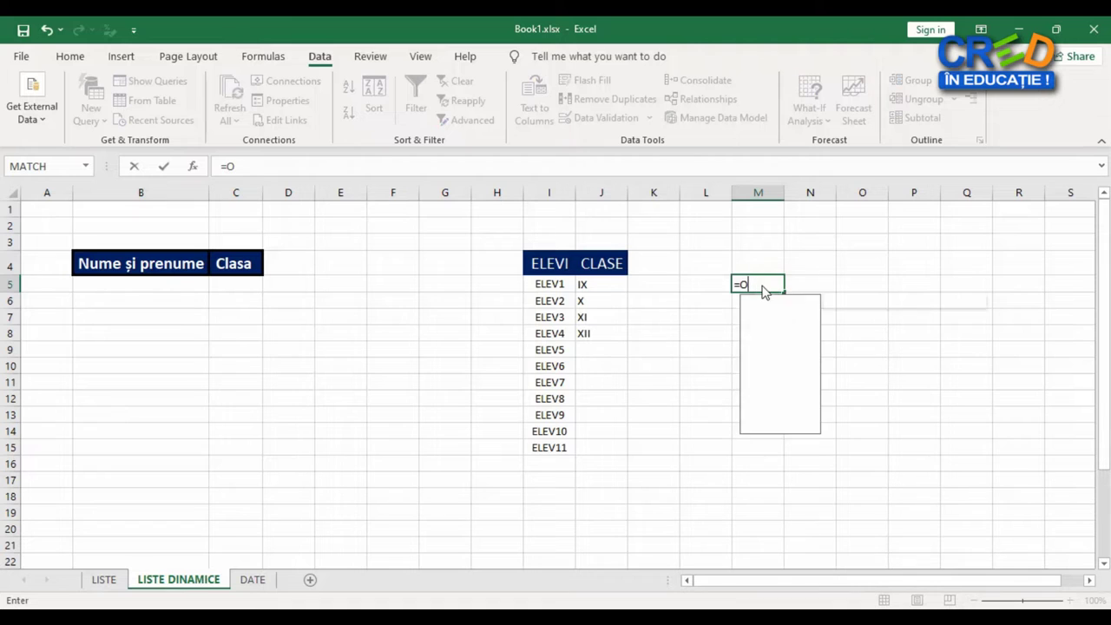
{"action": "type", "text": "FFSET("}
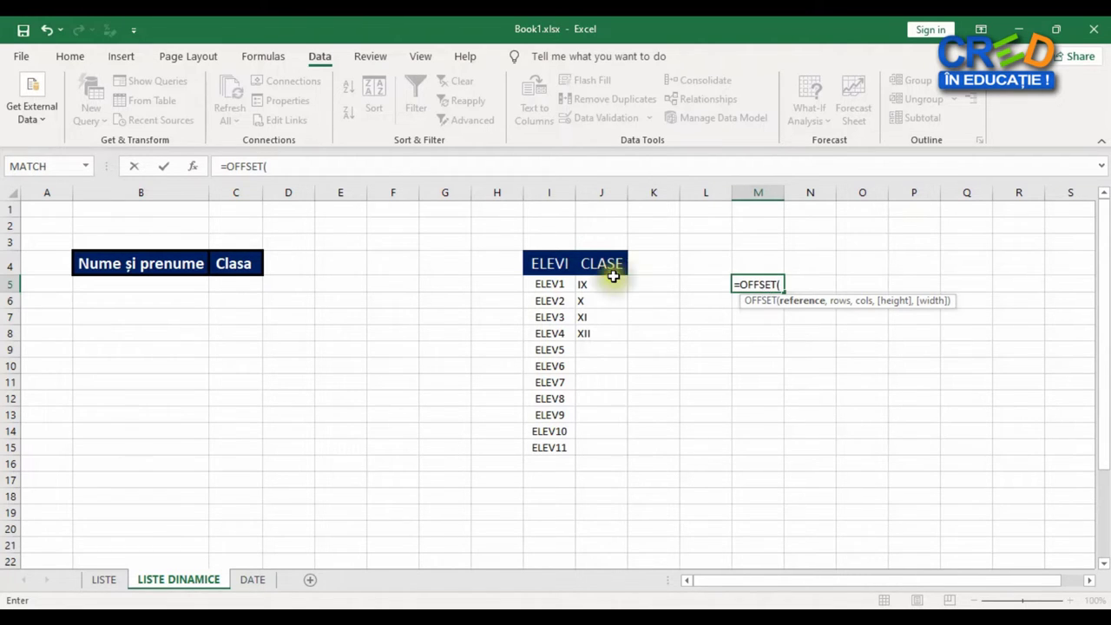
{"action": "left_click", "coordinate": [548, 284]}
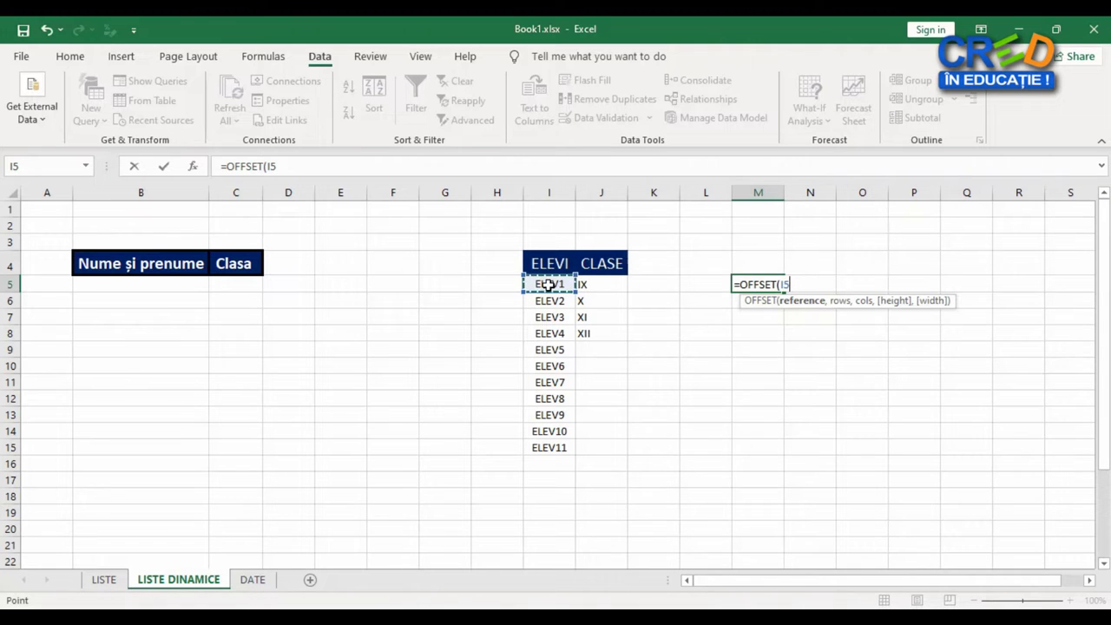
{"action": "type", "text": ","}
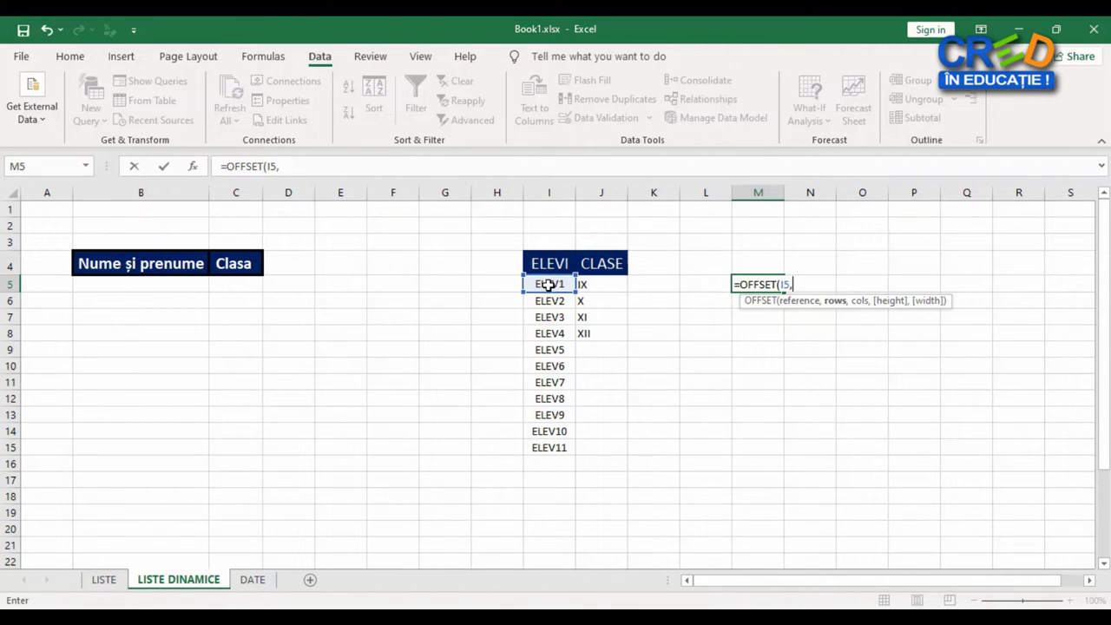
{"action": "type", "text": ",,"}
{"action": "type", "text": "COUNTA"}
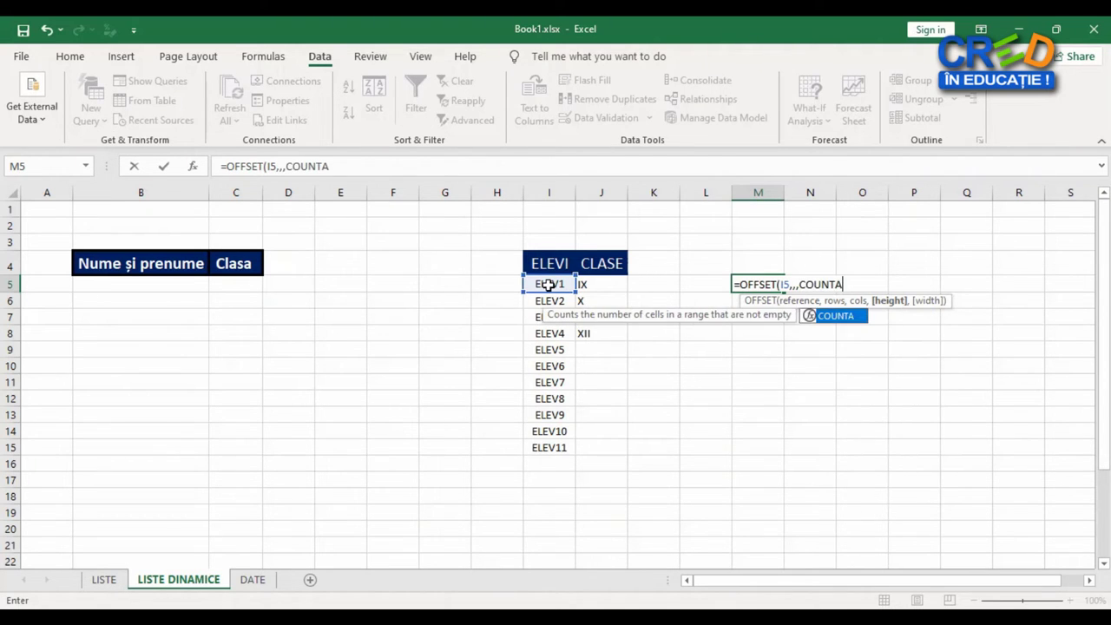
{"action": "type", "text": "("}
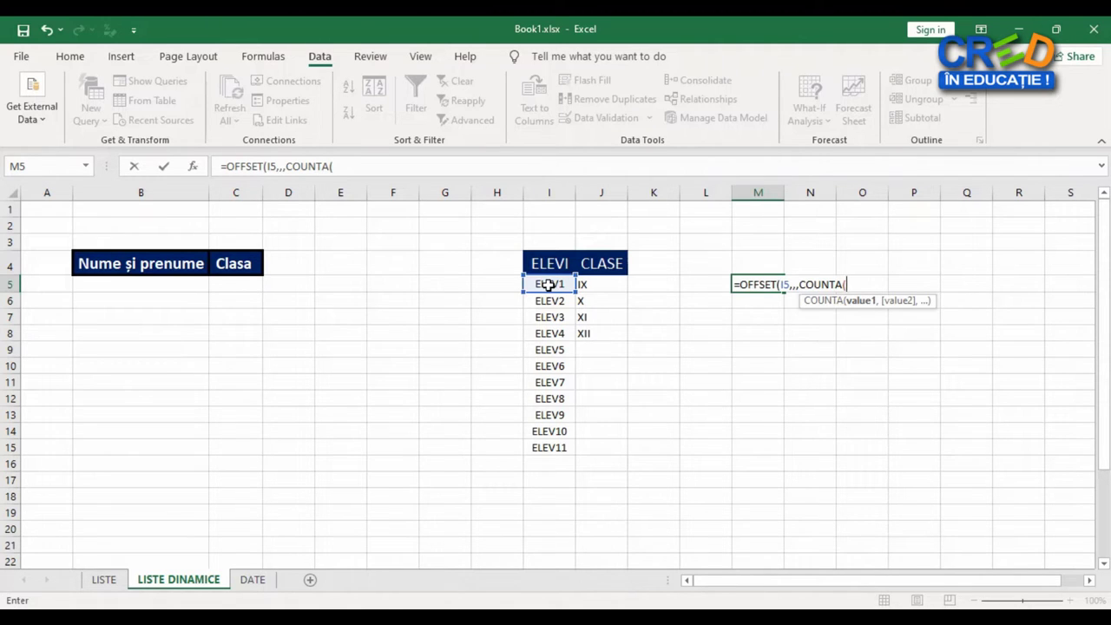
{"action": "left_click", "coordinate": [549, 285]}
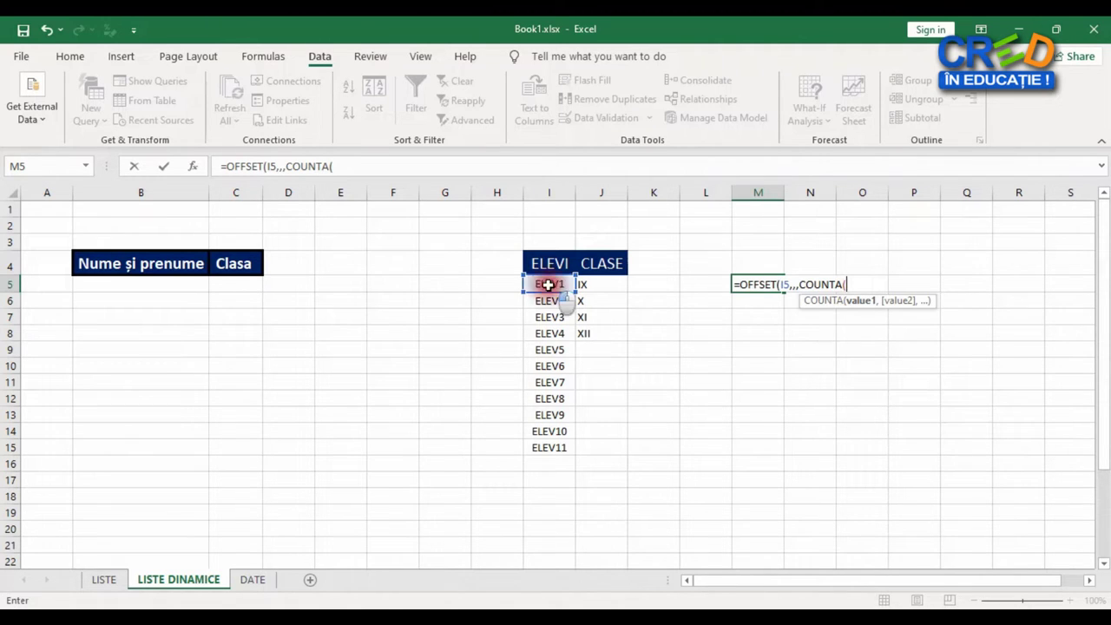
{"action": "key", "text": "F8"}
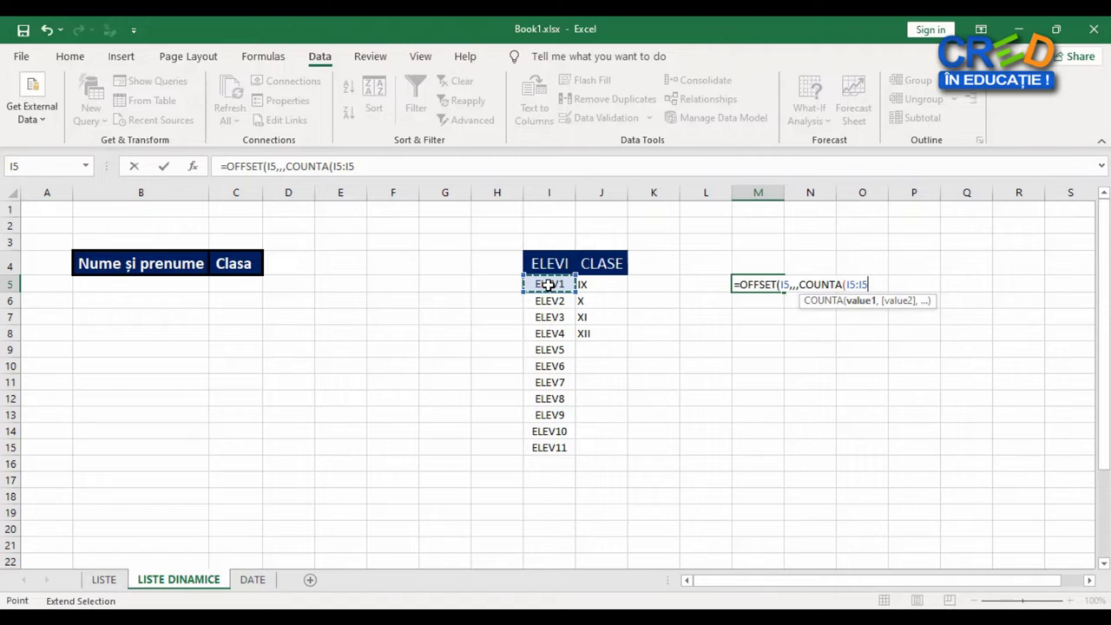
{"action": "key", "text": "BackSpace"}
{"action": "type", "text": "100"}
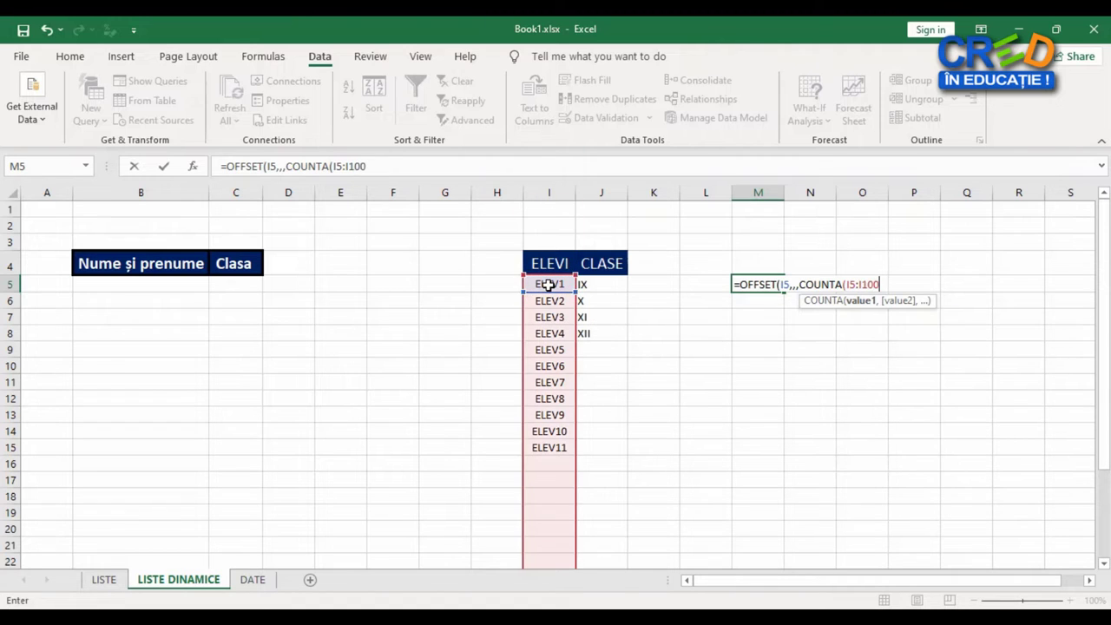
{"action": "type", "text": ")"}
{"action": "type", "text": ")"}
{"action": "key", "text": "Return"}
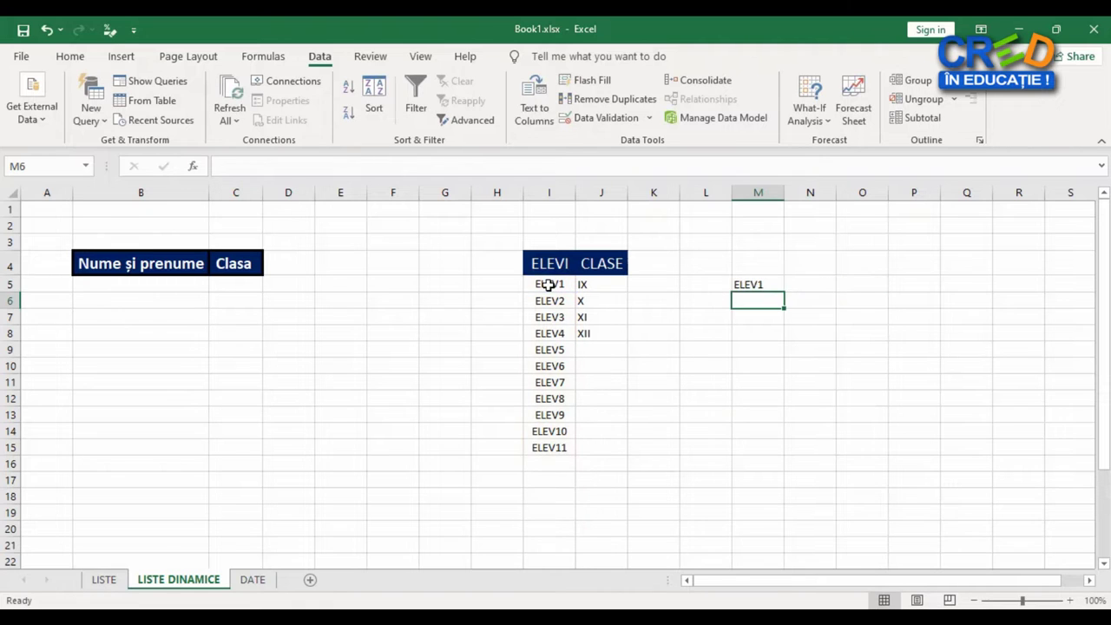
{"action": "left_click", "coordinate": [772, 284]}
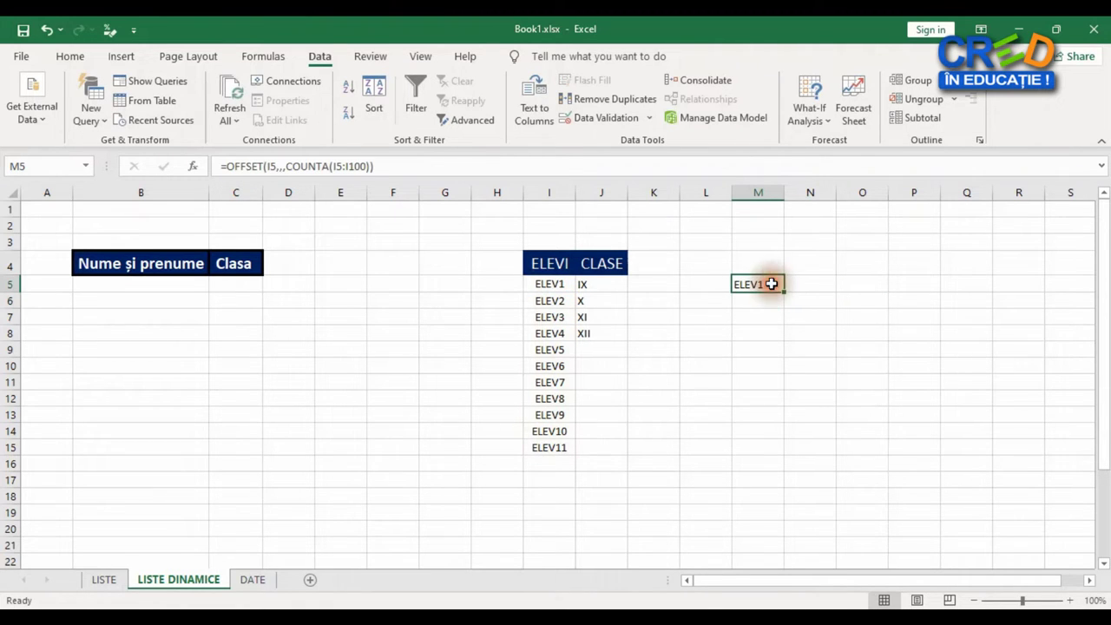
Fill the M5 OFFSET formula down column M to M23.
{"action": "left_click", "coordinate": [550, 284]}
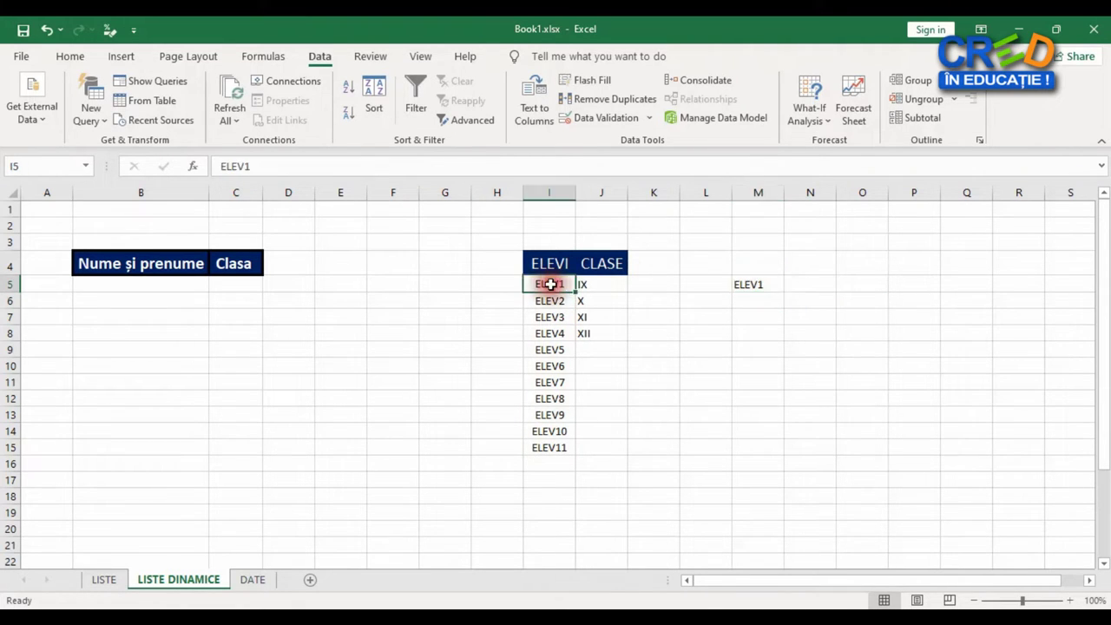
{"action": "left_click", "coordinate": [773, 284]}
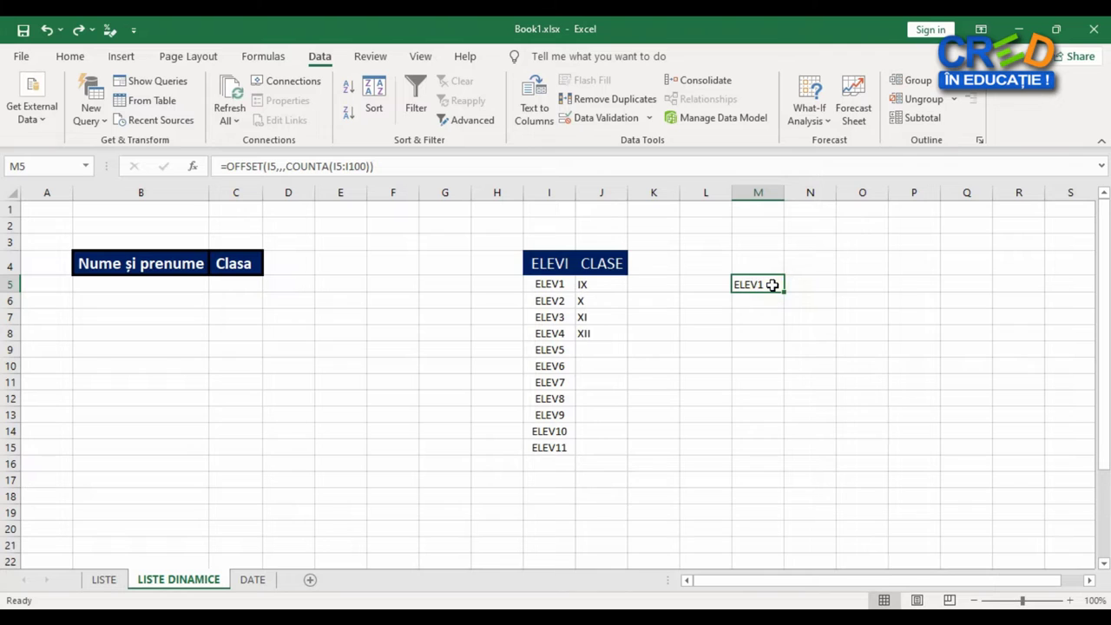
{"action": "left_click_drag", "start_coordinate": [787, 292], "coordinate": [802, 545]}
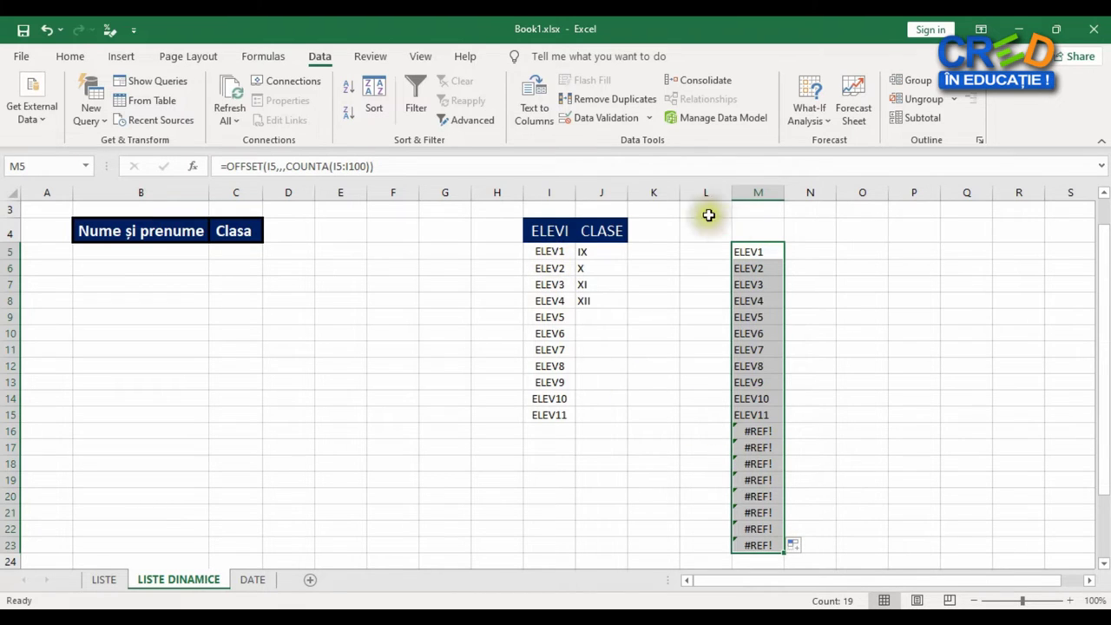
Add ELEV12 in I16 and confirm M16 now returns ELEV12.
{"action": "left_click", "coordinate": [559, 436]}
{"action": "type", "text": "ELE"}
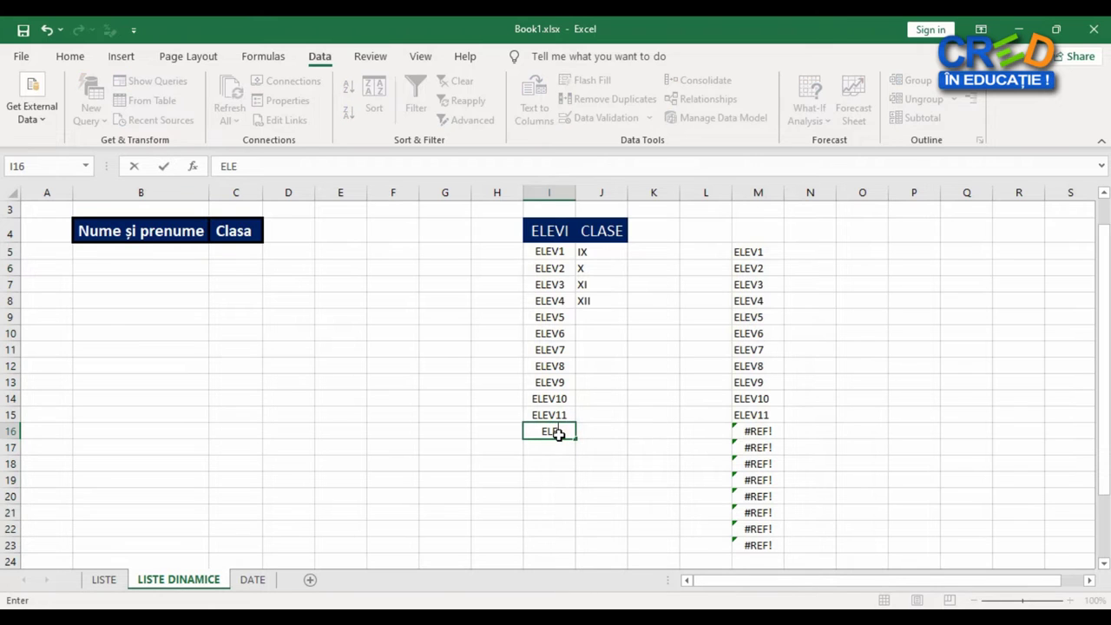
{"action": "type", "text": "V12"}
{"action": "key", "text": "Return"}
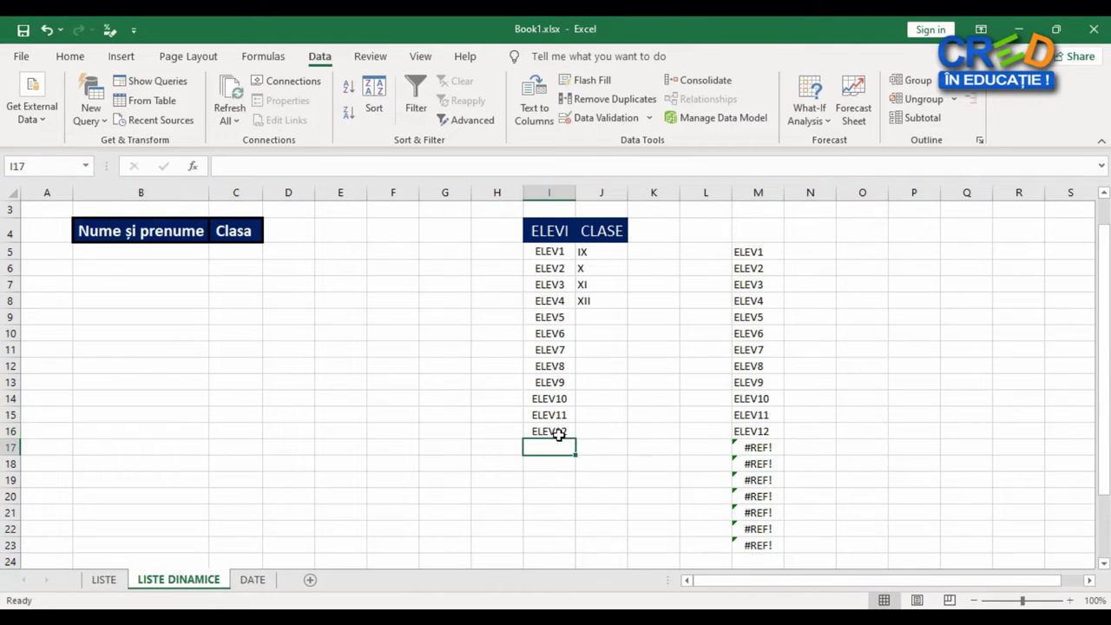
{"action": "left_click", "coordinate": [566, 431]}
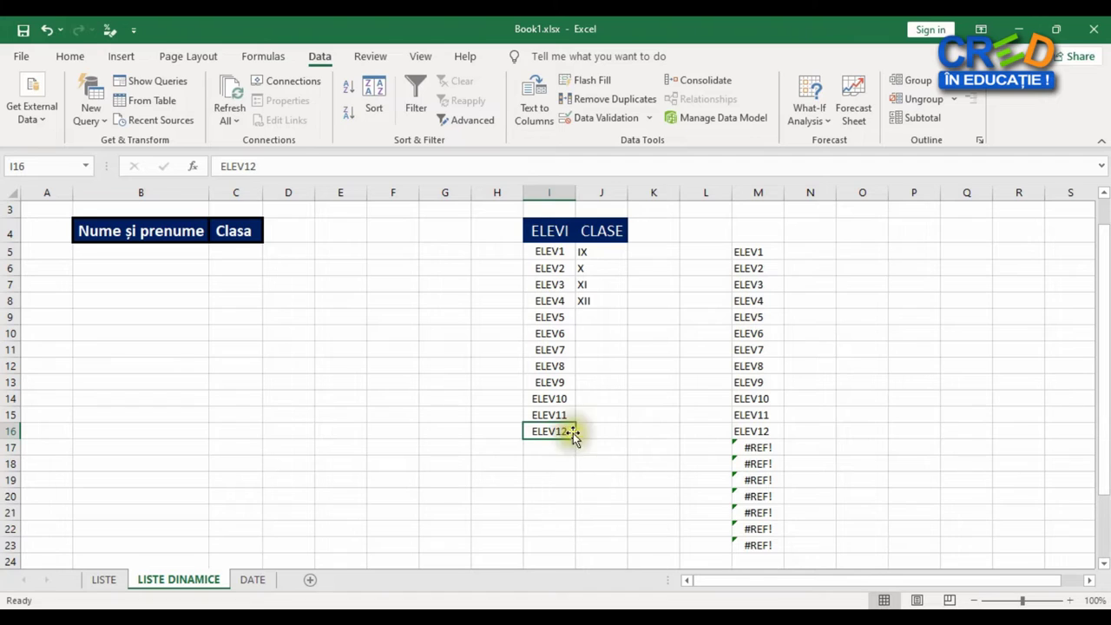
{"action": "left_click", "coordinate": [761, 434]}
{"action": "left_click", "coordinate": [763, 251]}
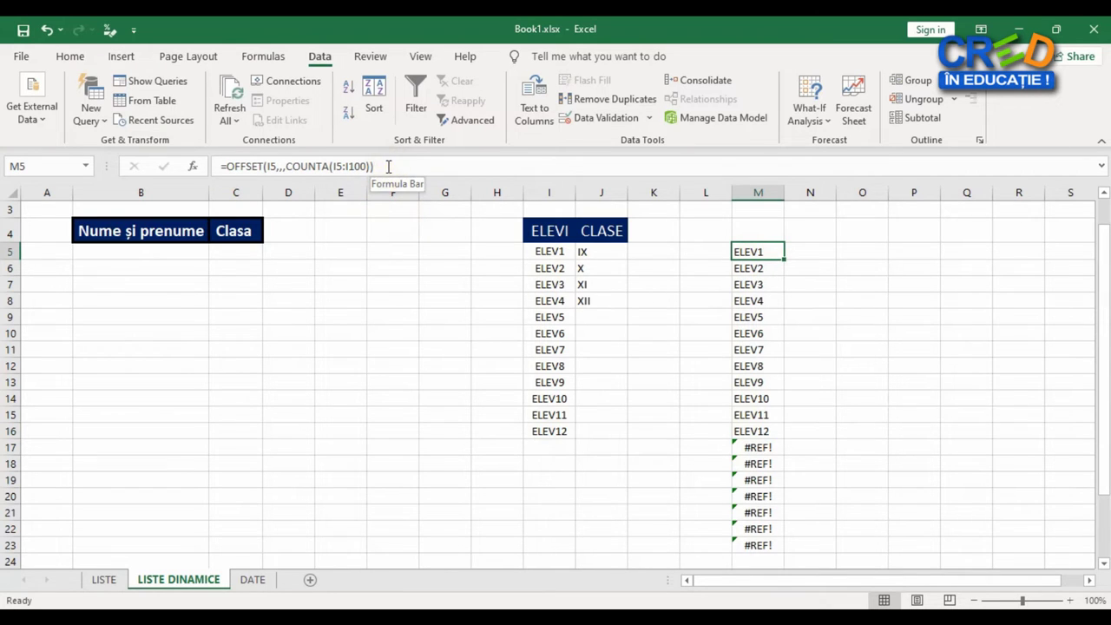
Replace B5's fixed list source with the OFFSET formula from M5.
{"action": "left_click_drag", "start_coordinate": [389, 166], "coordinate": [213, 165]}
{"action": "key", "text": "ctrl+c"}
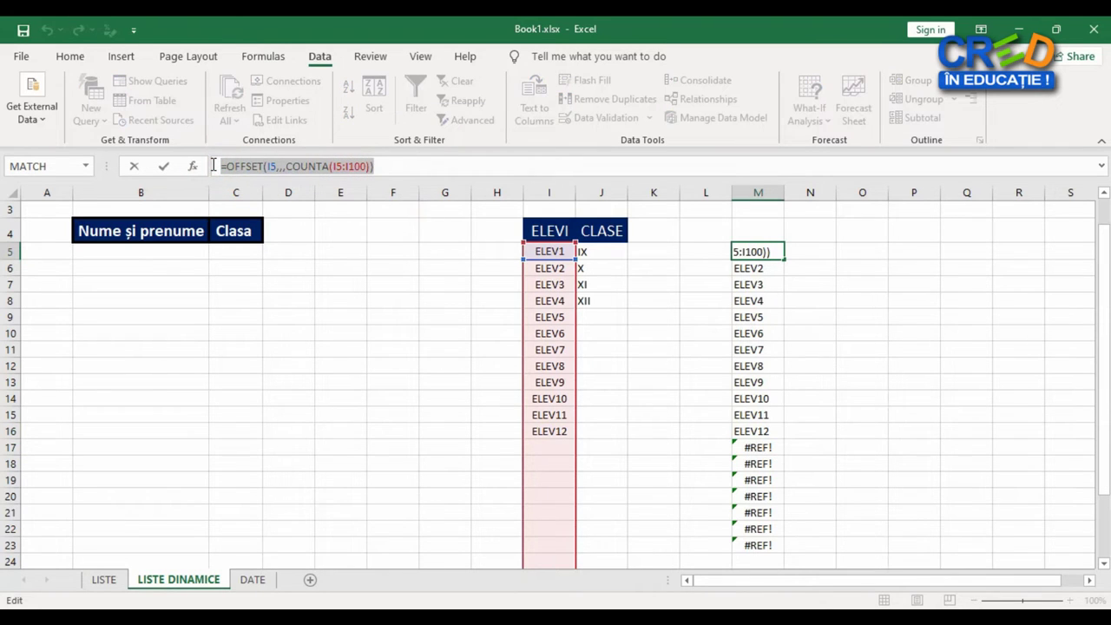
{"action": "key", "text": "Escape"}
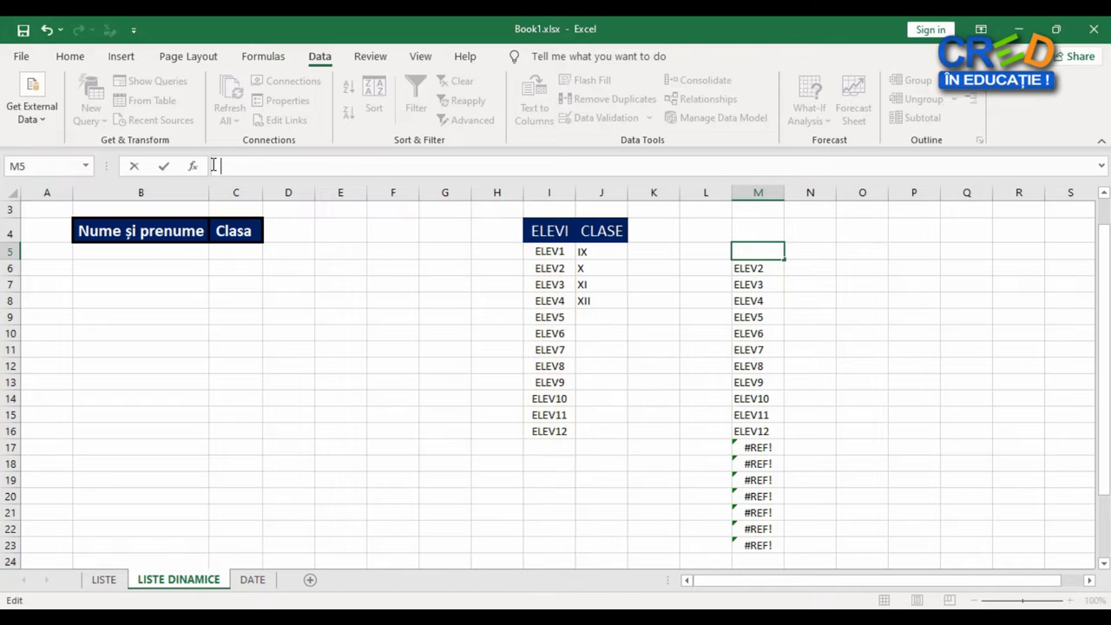
{"action": "left_click", "coordinate": [166, 255]}
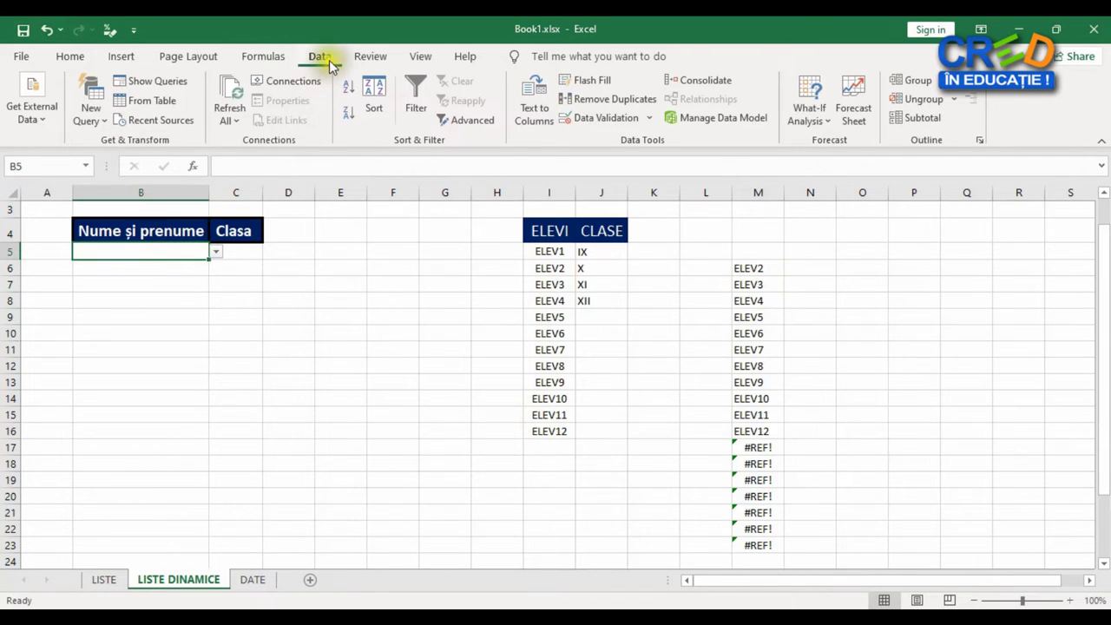
{"action": "left_click", "coordinate": [611, 121]}
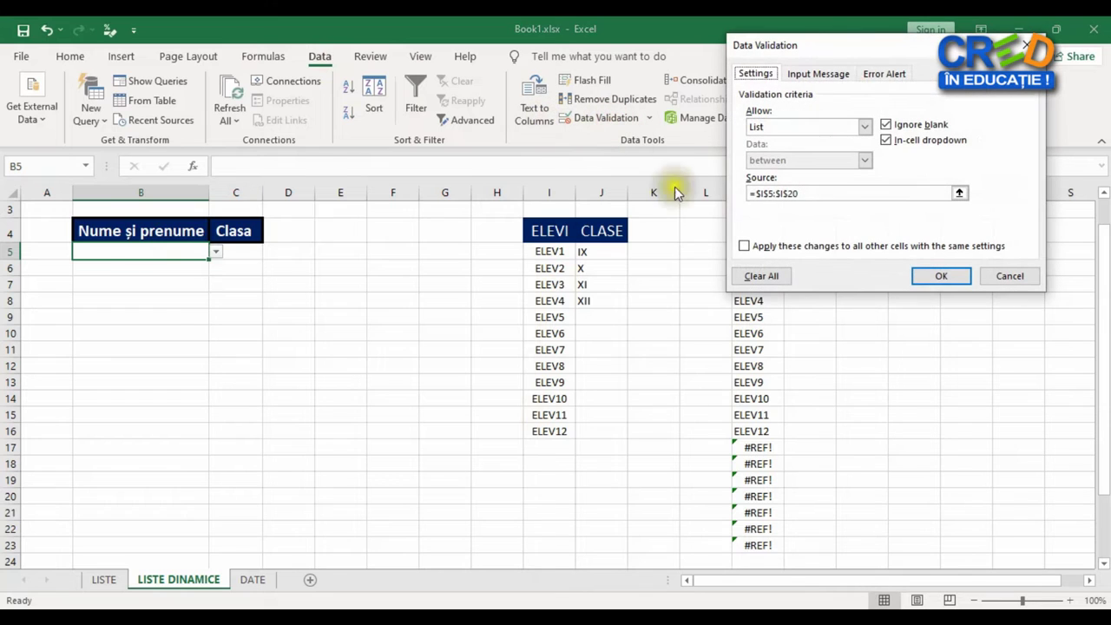
{"action": "left_click", "coordinate": [814, 192]}
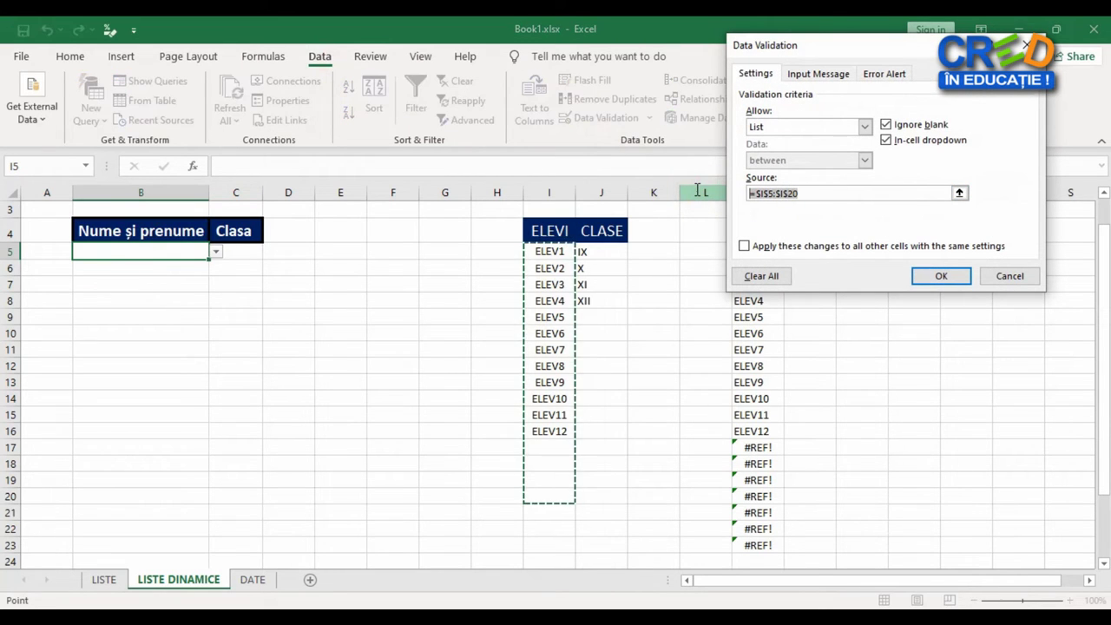
{"action": "key", "text": "ctrl+v"}
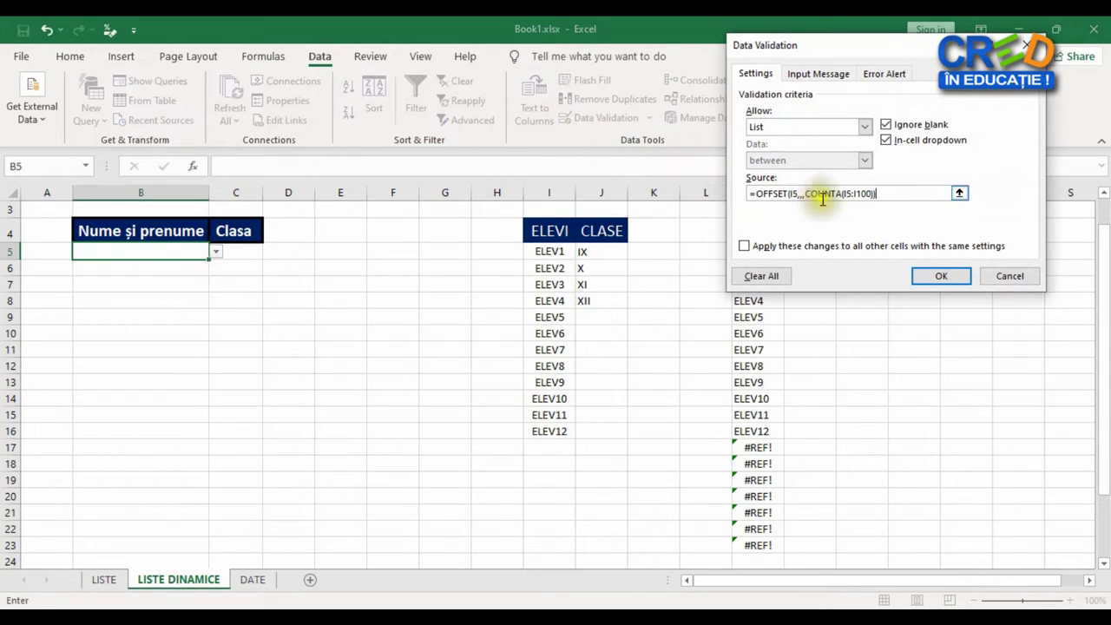
{"action": "left_click", "coordinate": [942, 276]}
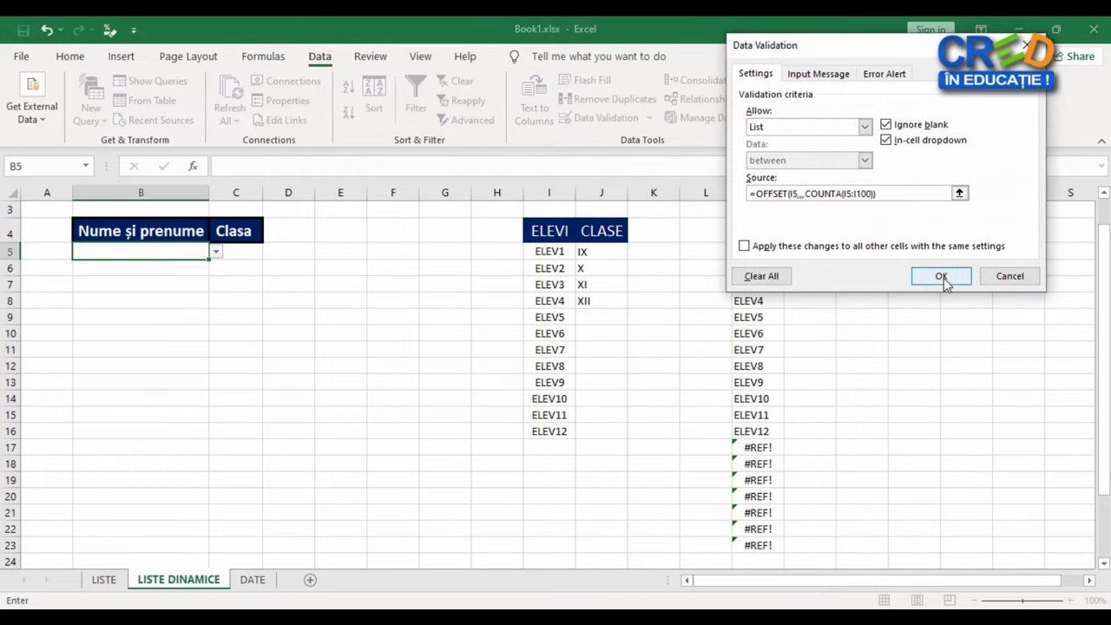
Check that B5's dropdown lists students from the dynamic range.
{"action": "left_click", "coordinate": [216, 252]}
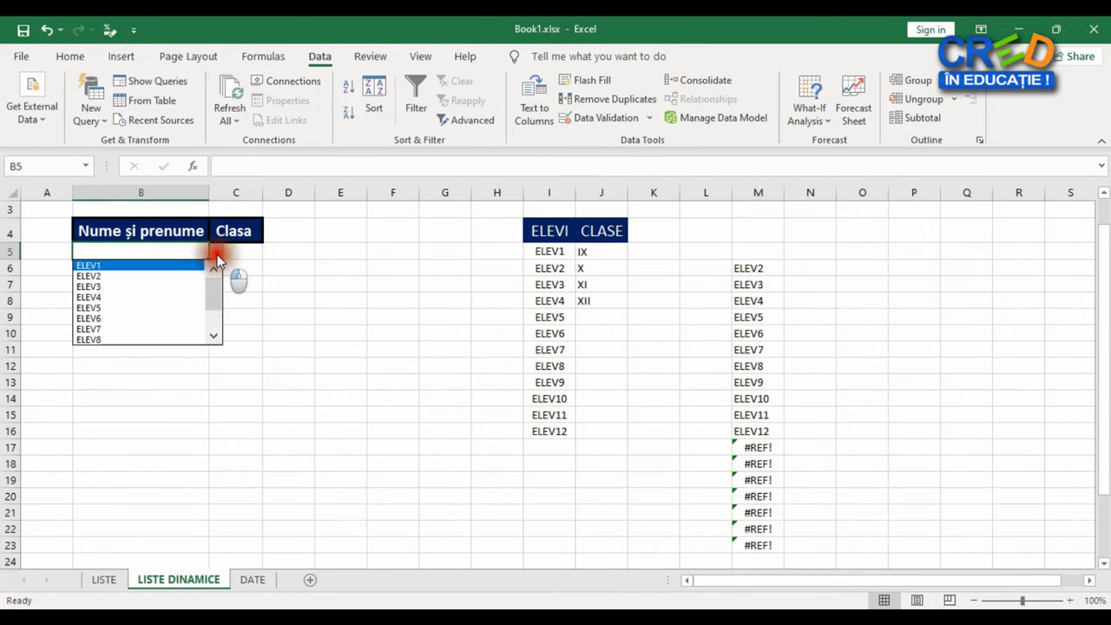
{"action": "left_click_drag", "start_coordinate": [214, 291], "coordinate": [216, 330]}
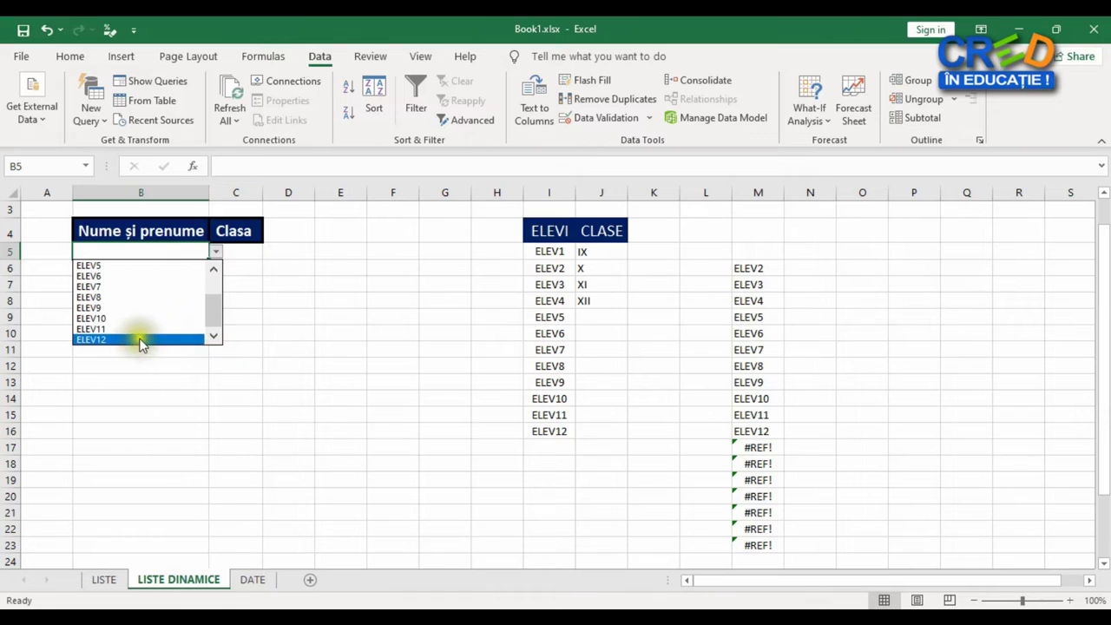
{"action": "left_click", "coordinate": [557, 445]}
Add ELEV13 below ELEV12 and confirm it appears in B5's dropdown.
{"action": "left_click", "coordinate": [556, 445]}
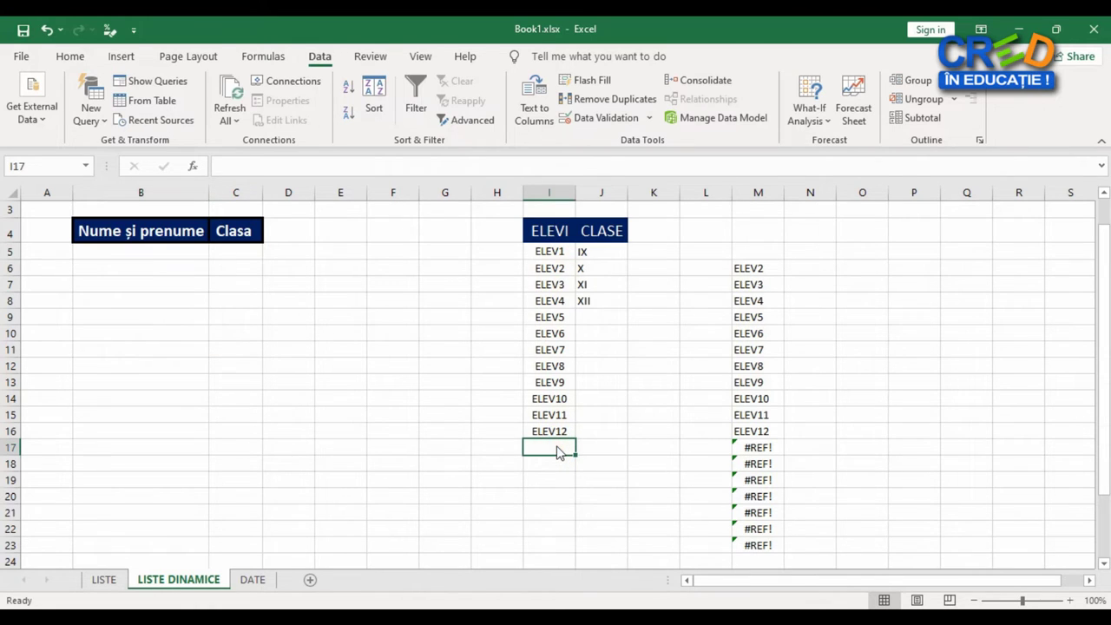
{"action": "type", "text": "ELE"}
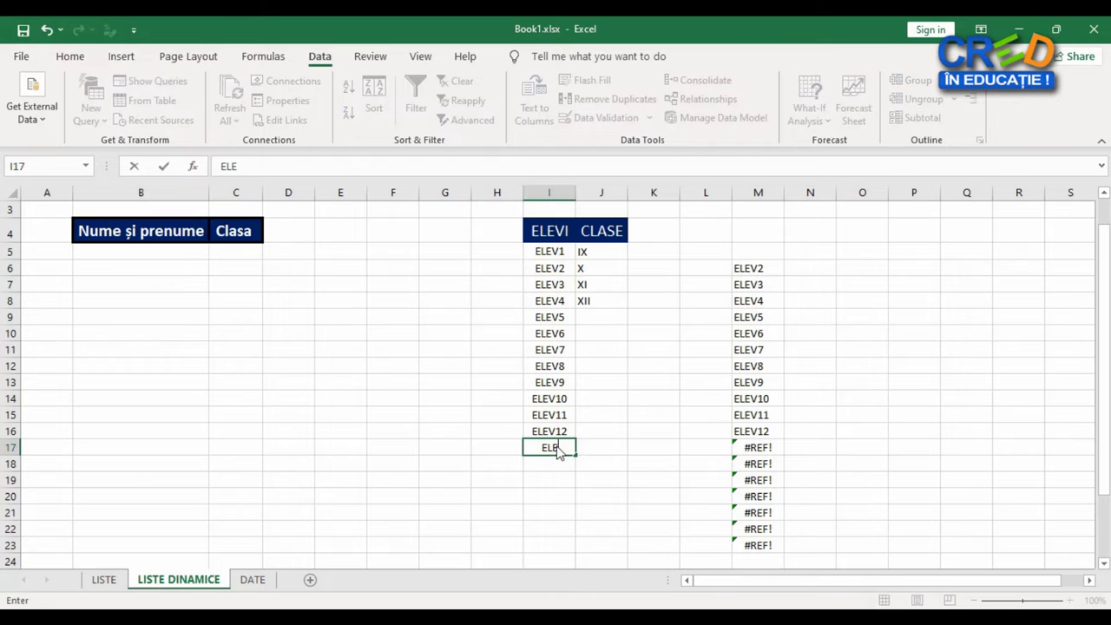
{"action": "type", "text": "V13"}
{"action": "key", "text": "Return"}
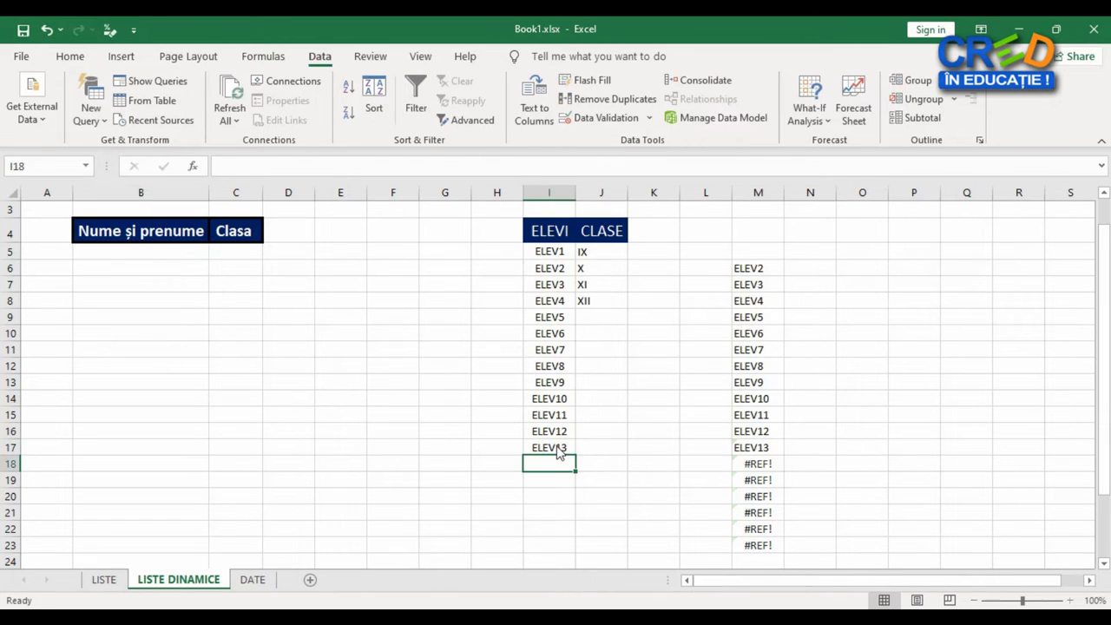
{"action": "left_click", "coordinate": [180, 250]}
{"action": "left_click", "coordinate": [215, 252]}
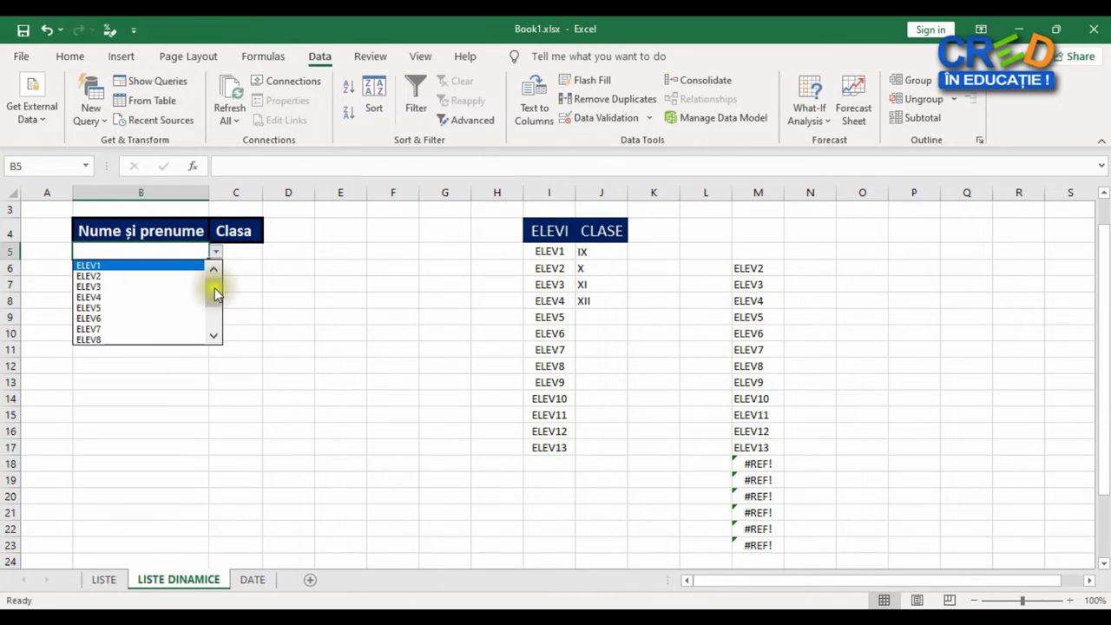
{"action": "left_click_drag", "start_coordinate": [215, 285], "coordinate": [210, 334]}
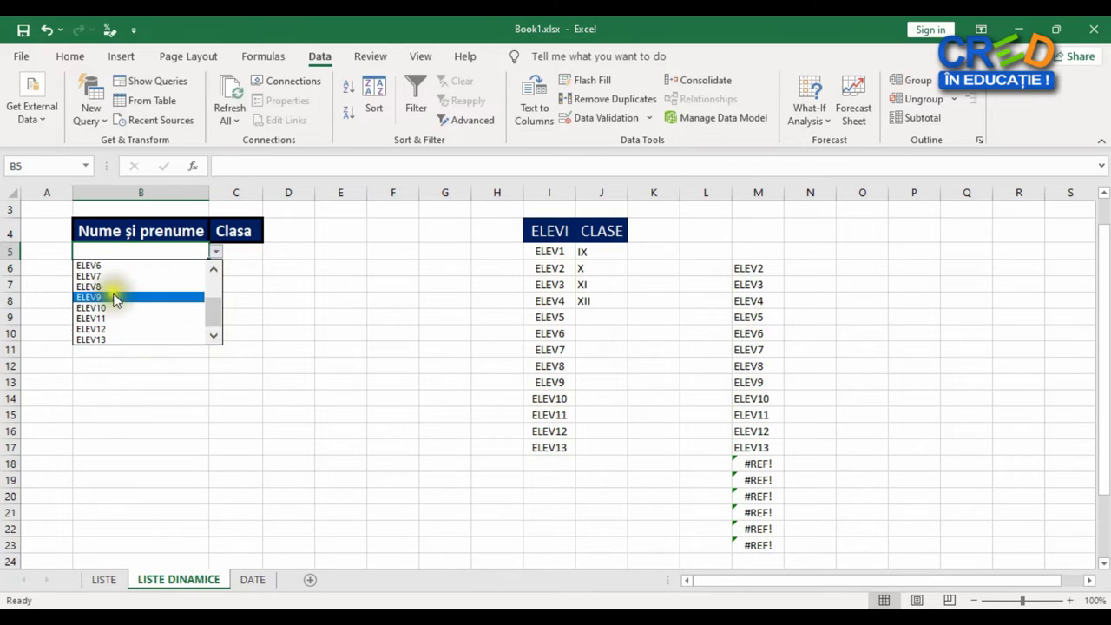
Delete ELEV9 through ELEV13 and check B5 now offers only ELEV1–ELEV8.
{"action": "left_click", "coordinate": [562, 404]}
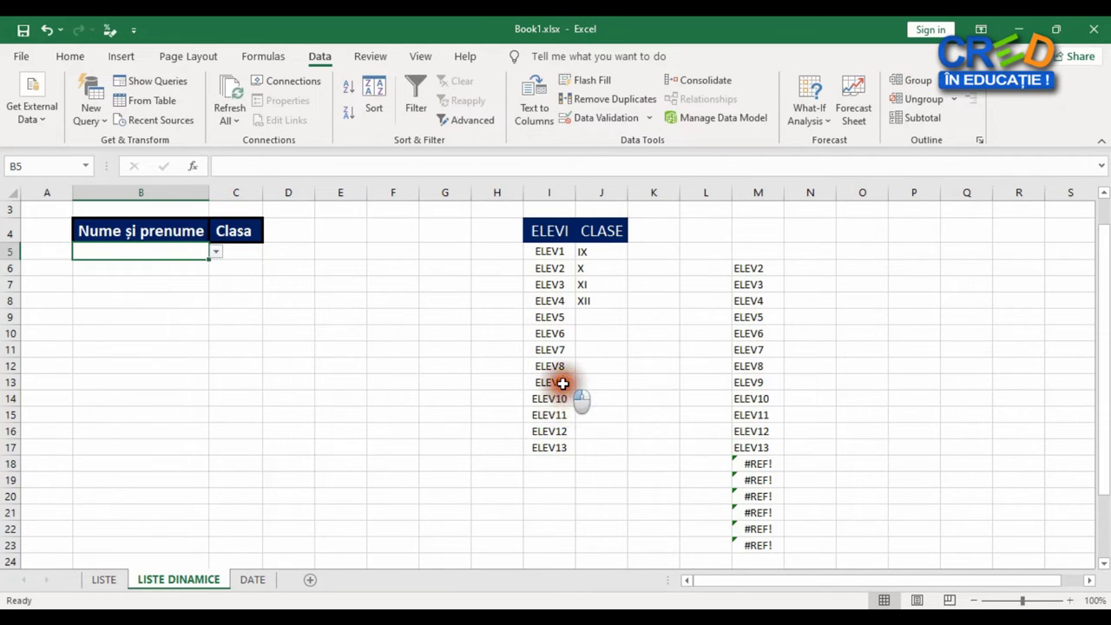
{"action": "left_click_drag", "start_coordinate": [559, 380], "coordinate": [556, 447]}
{"action": "key", "text": "Delete"}
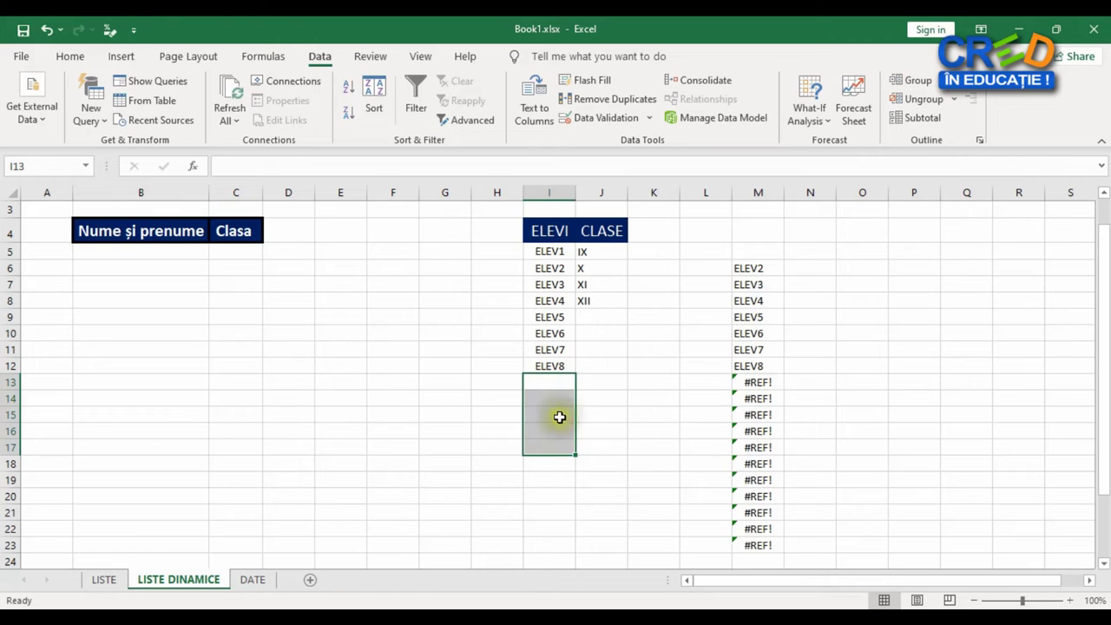
{"action": "left_click", "coordinate": [592, 407]}
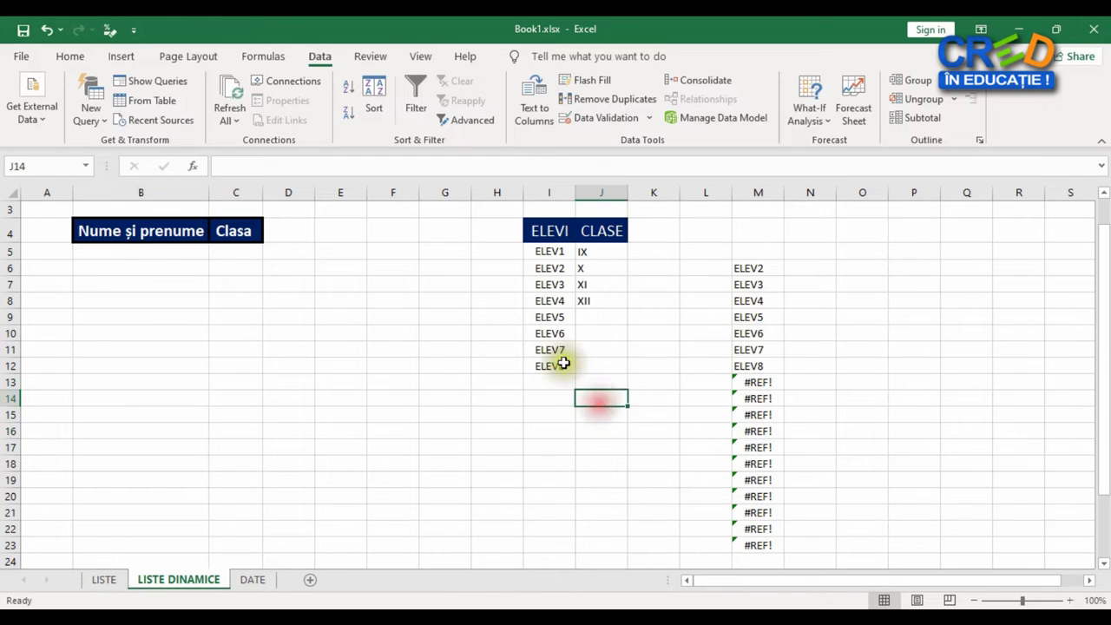
{"action": "left_click", "coordinate": [167, 251]}
{"action": "left_click", "coordinate": [216, 252]}
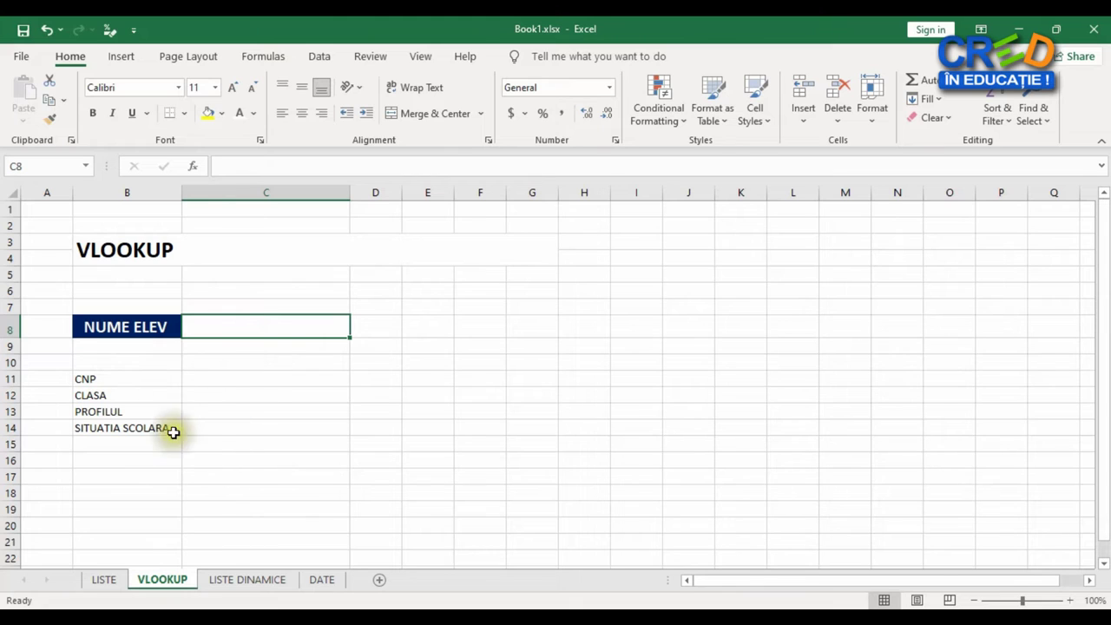
Give C8 a List validation sourced from =LISTE!$A$5:$A$14, the student names column.
{"action": "left_click", "coordinate": [109, 582]}
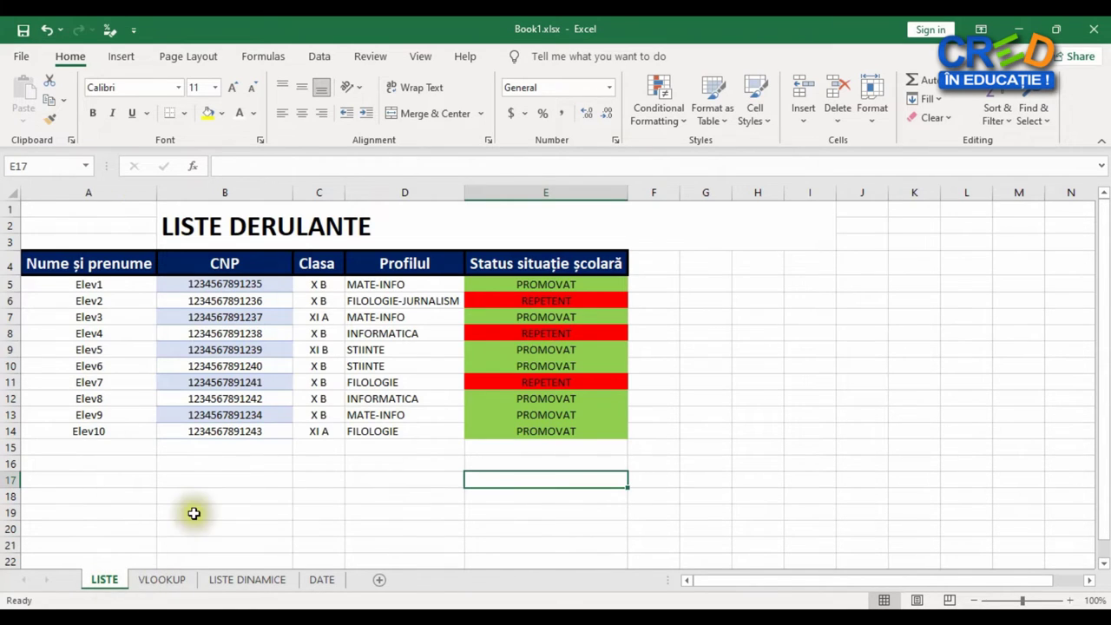
{"action": "left_click", "coordinate": [161, 579]}
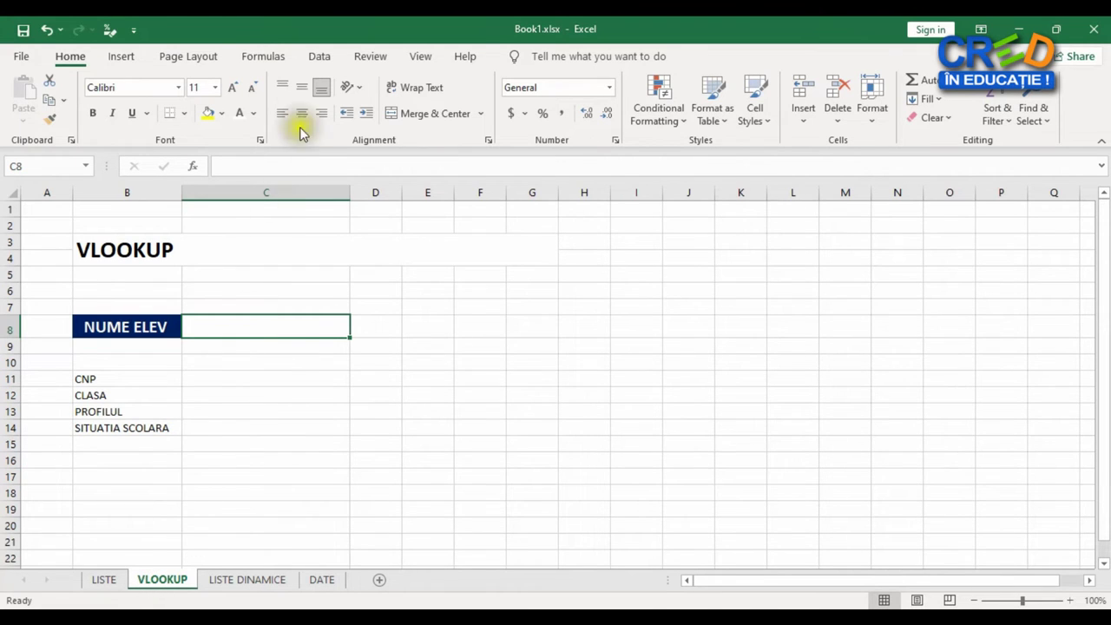
{"action": "left_click", "coordinate": [329, 60]}
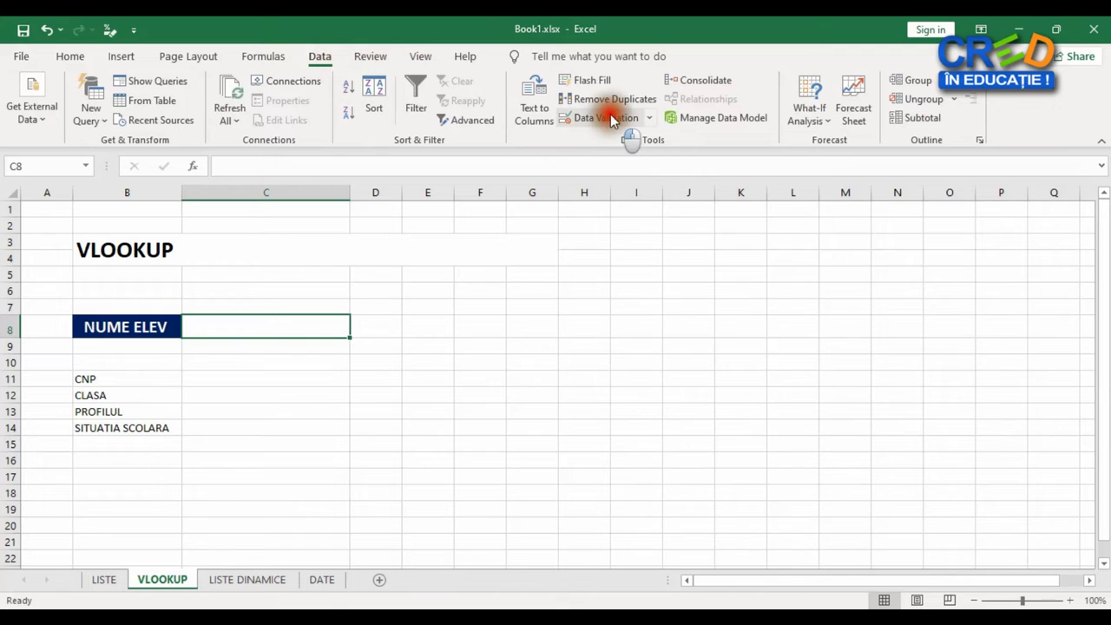
{"action": "left_click", "coordinate": [599, 117]}
{"action": "left_click", "coordinate": [784, 127]}
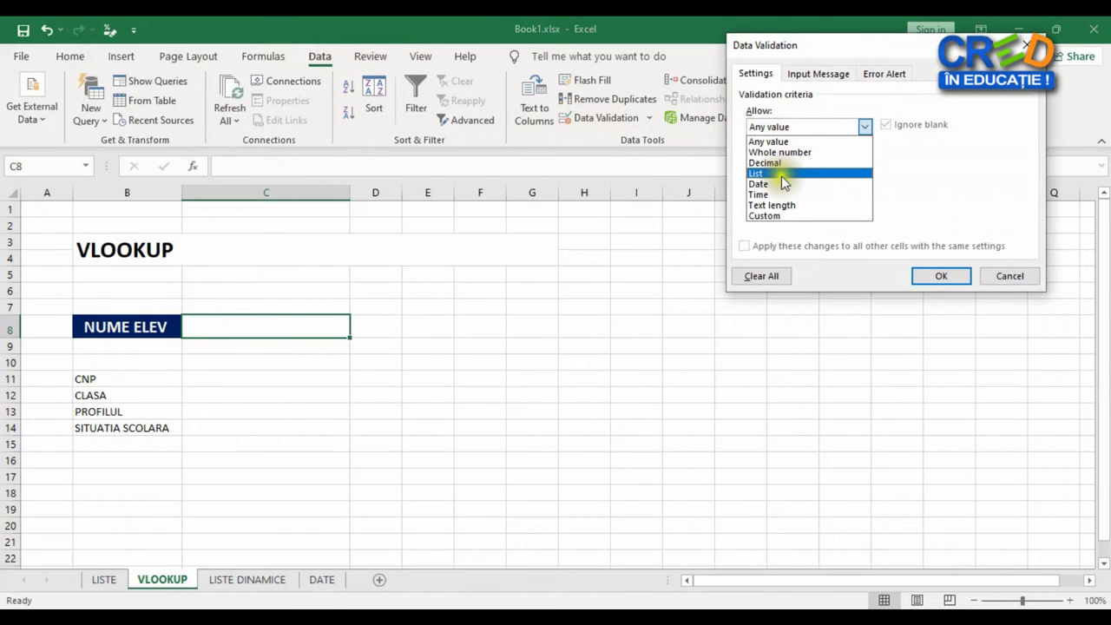
{"action": "left_click", "coordinate": [781, 175]}
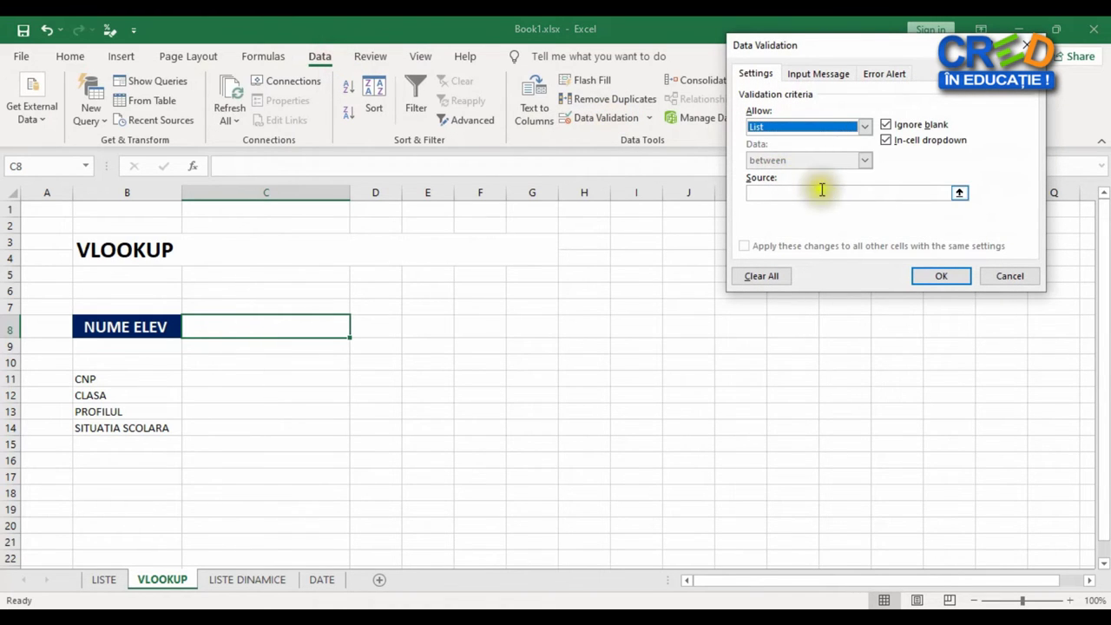
{"action": "left_click", "coordinate": [931, 194]}
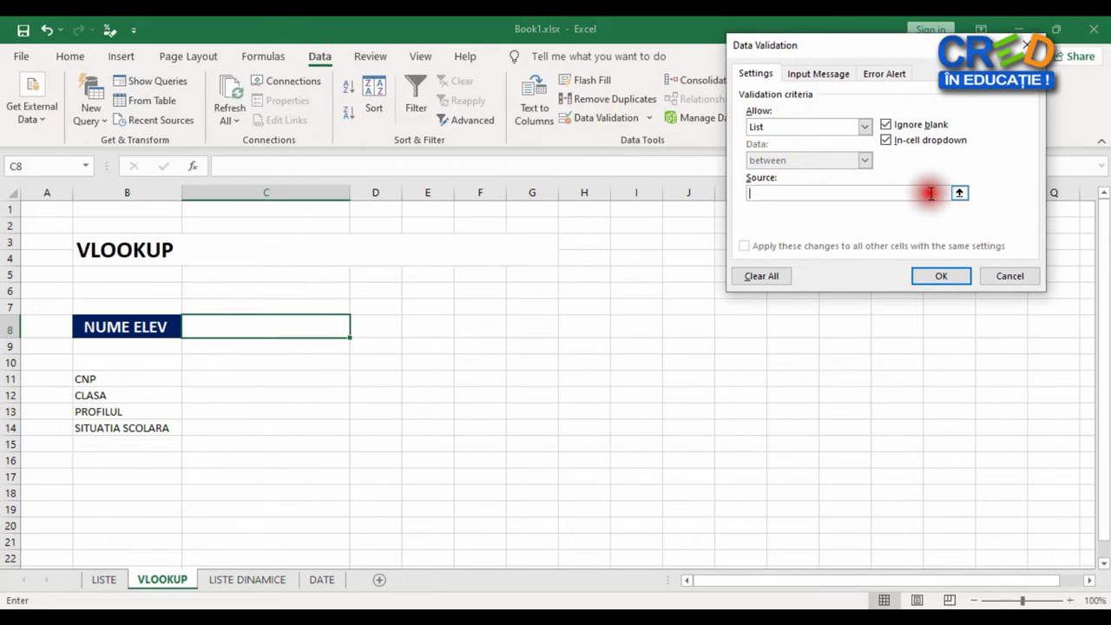
{"action": "left_click", "coordinate": [104, 580]}
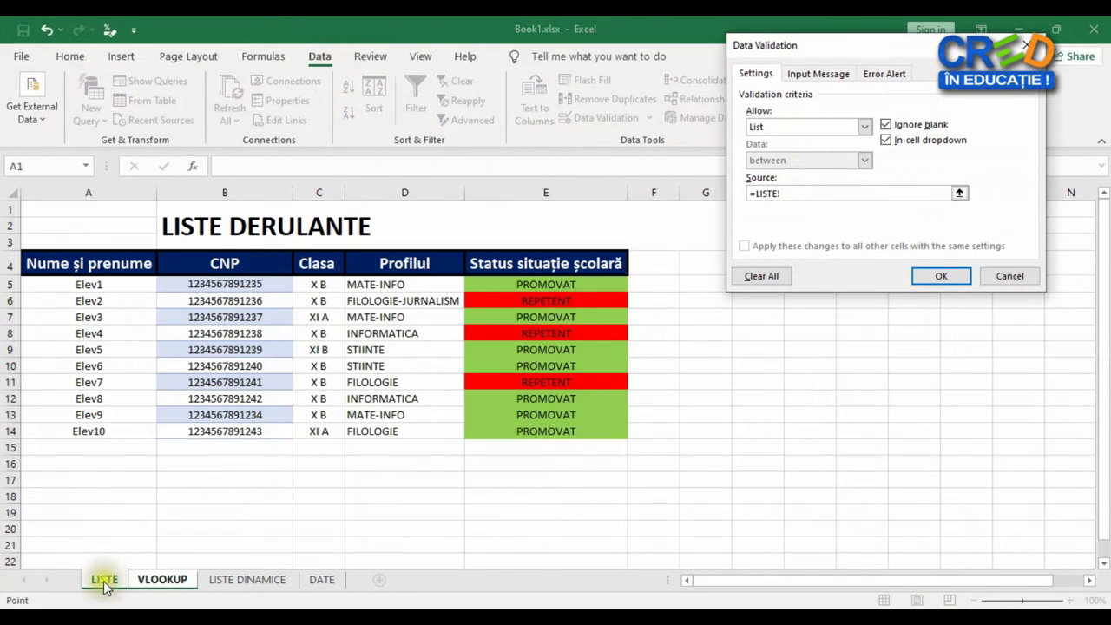
{"action": "left_click_drag", "start_coordinate": [91, 284], "coordinate": [97, 437]}
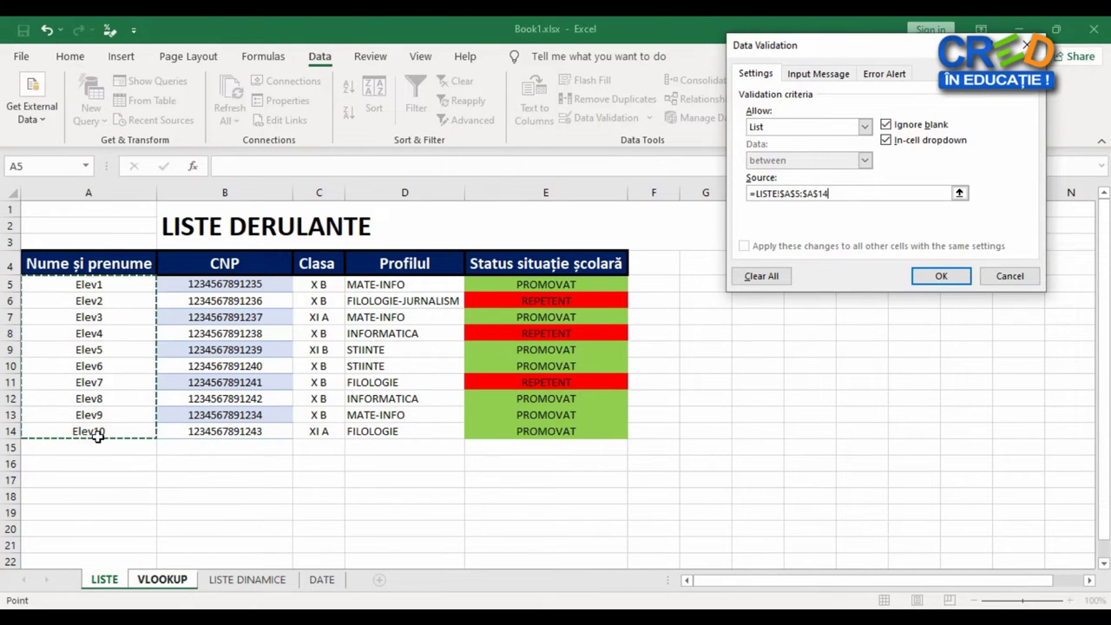
{"action": "left_click", "coordinate": [941, 276]}
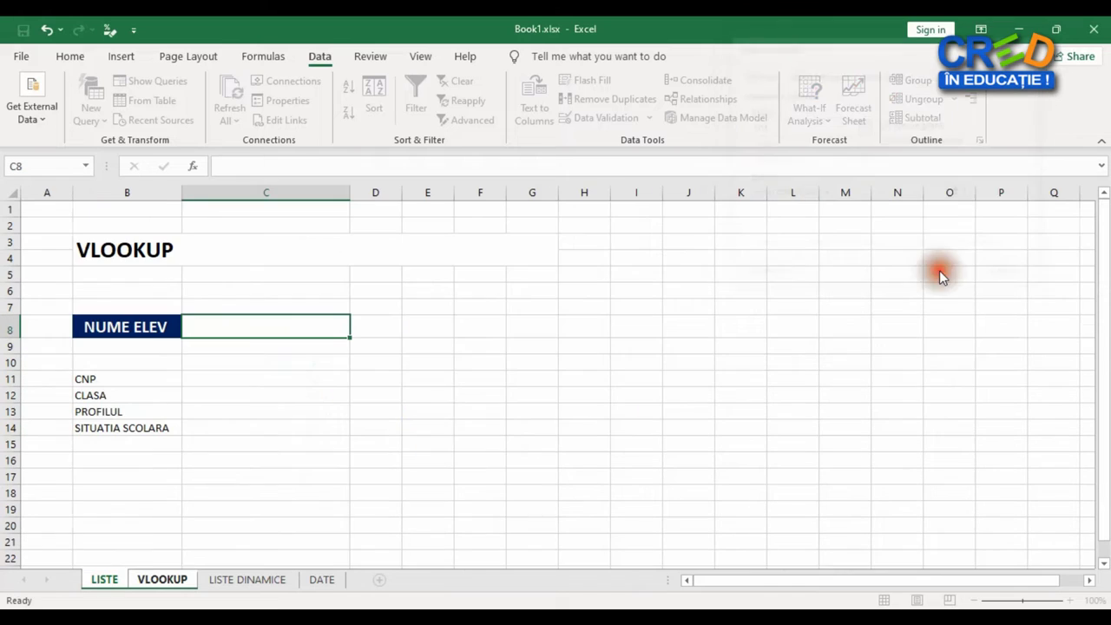
Test C8's dropdown of Elev1–Elev10 without choosing a name.
{"action": "left_click", "coordinate": [356, 328]}
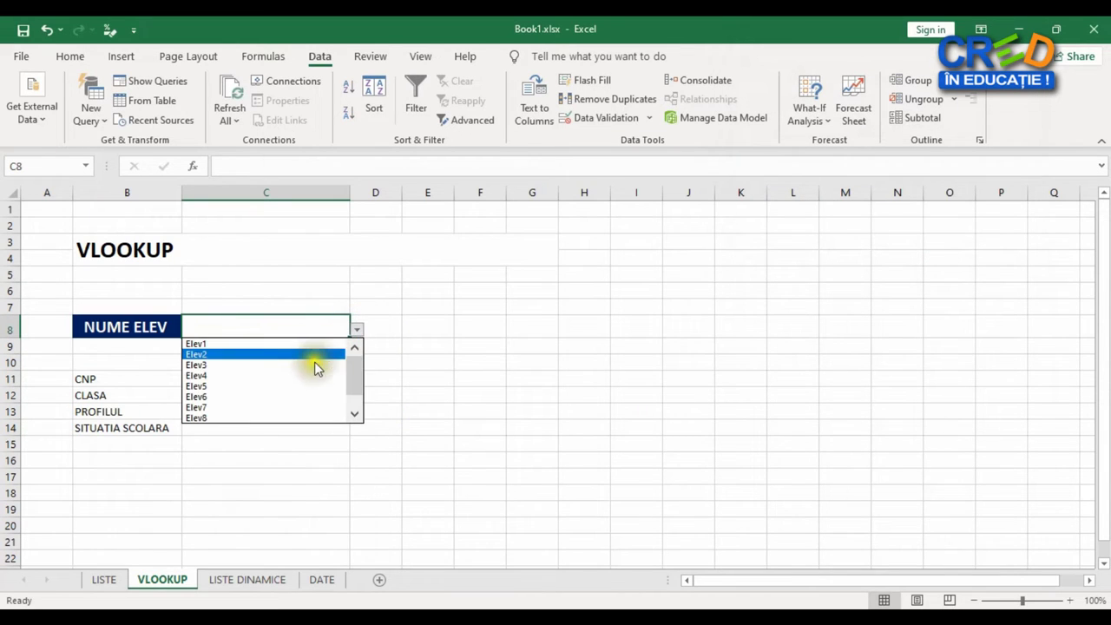
{"action": "left_click_drag", "start_coordinate": [356, 377], "coordinate": [359, 358]}
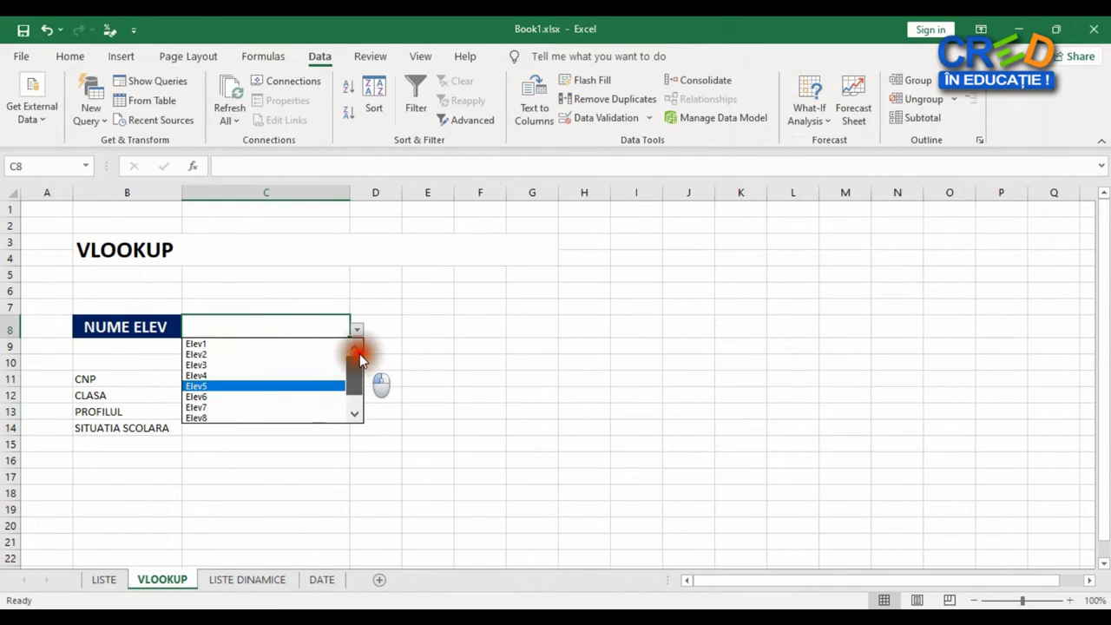
{"action": "mouse_move", "coordinate": [352, 378]}
{"action": "left_mouse_down"}
{"action": "mouse_move", "coordinate": [356, 396]}
{"action": "mouse_move", "coordinate": [355, 358]}
{"action": "left_mouse_up"}
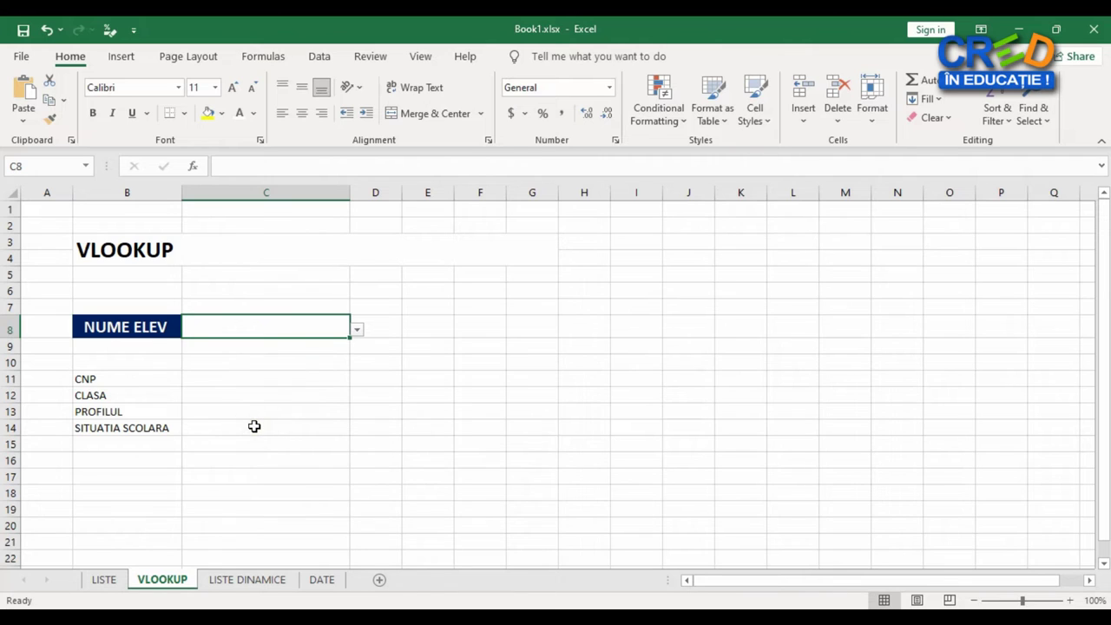
Enter =VLOOKUP(C8,LISTE!A5:E100,2,FALSE) in C11 to fetch the student's CNP.
{"action": "left_click", "coordinate": [251, 379]}
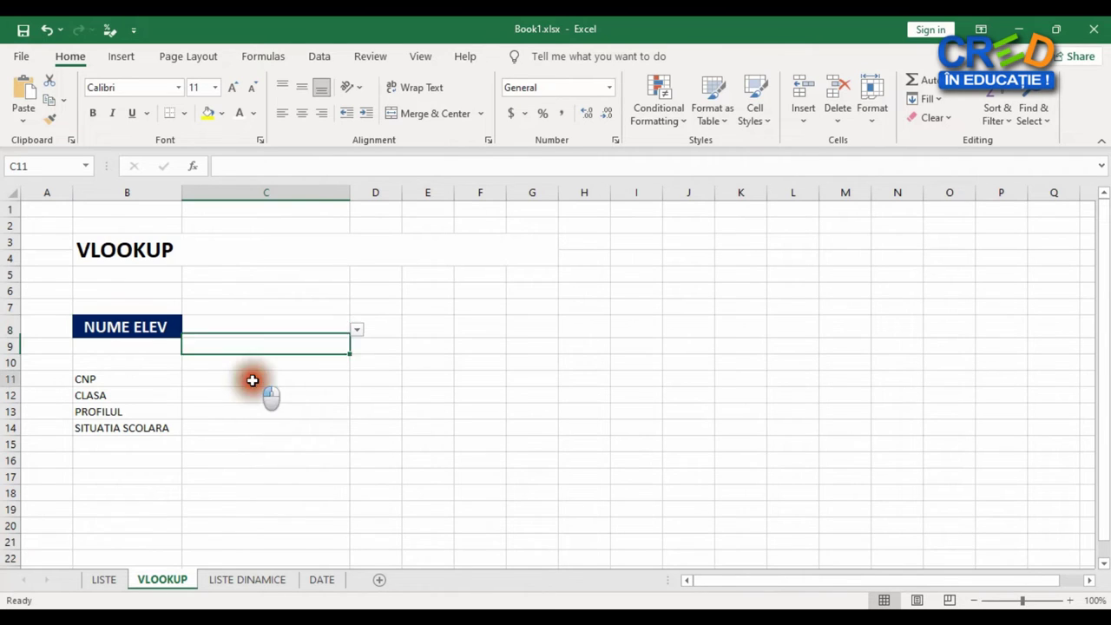
{"action": "type", "text": "=V"}
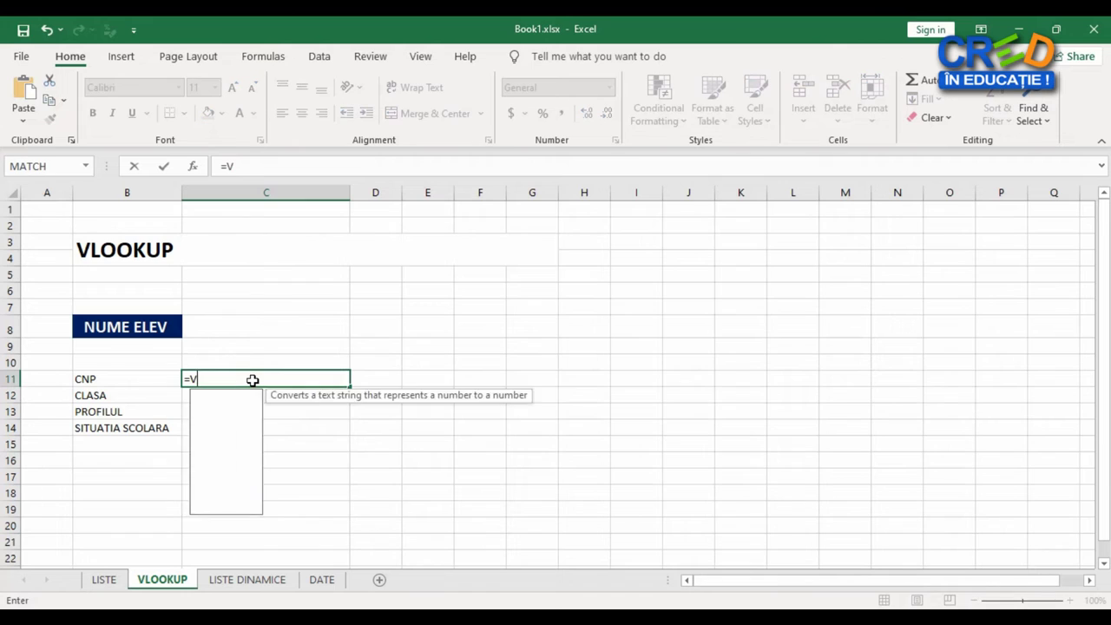
{"action": "type", "text": "LOOKUP("}
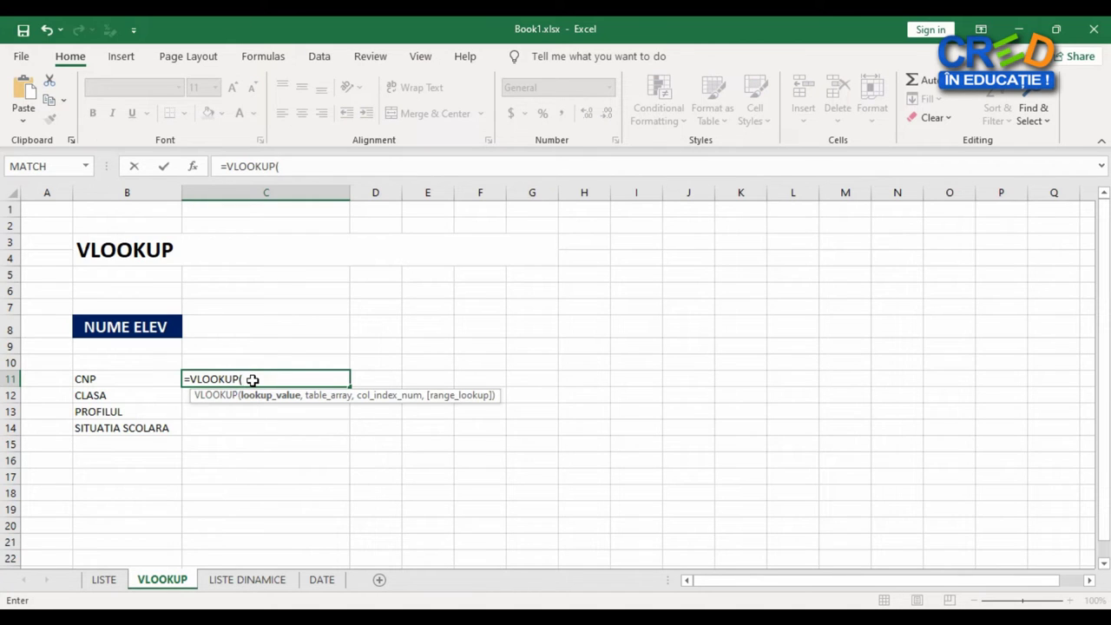
{"action": "left_click", "coordinate": [251, 326]}
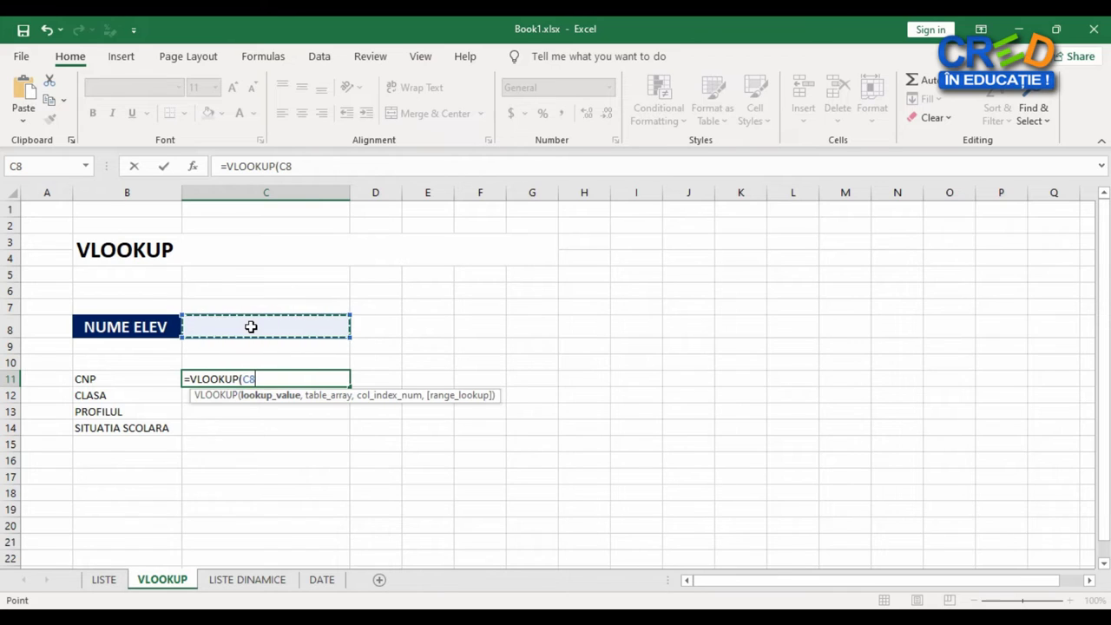
{"action": "type", "text": ","}
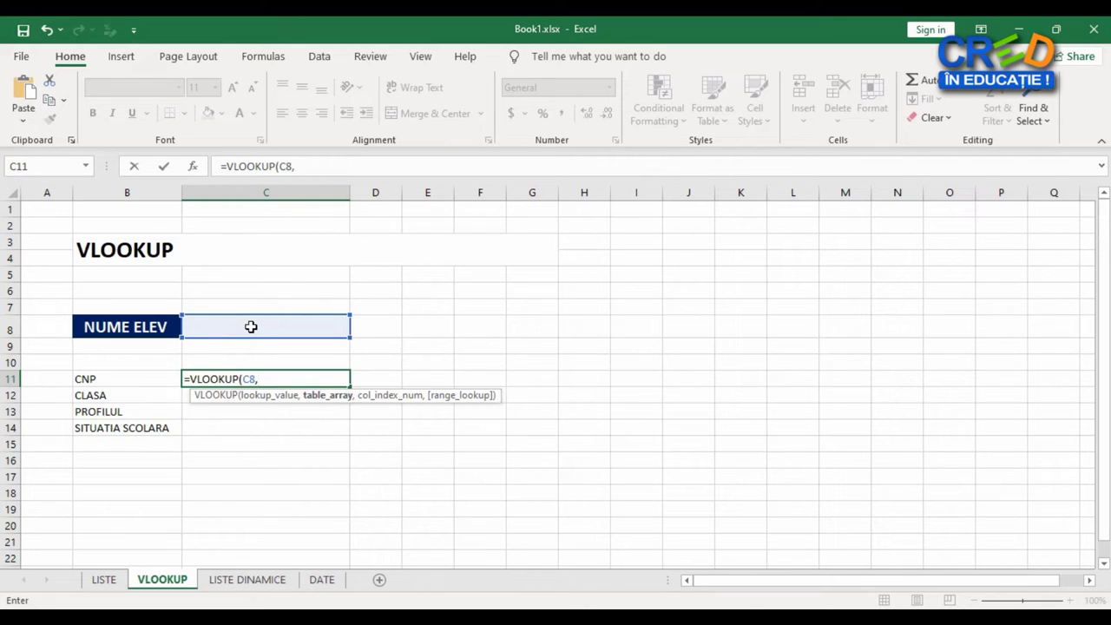
{"action": "type", "text": "L"}
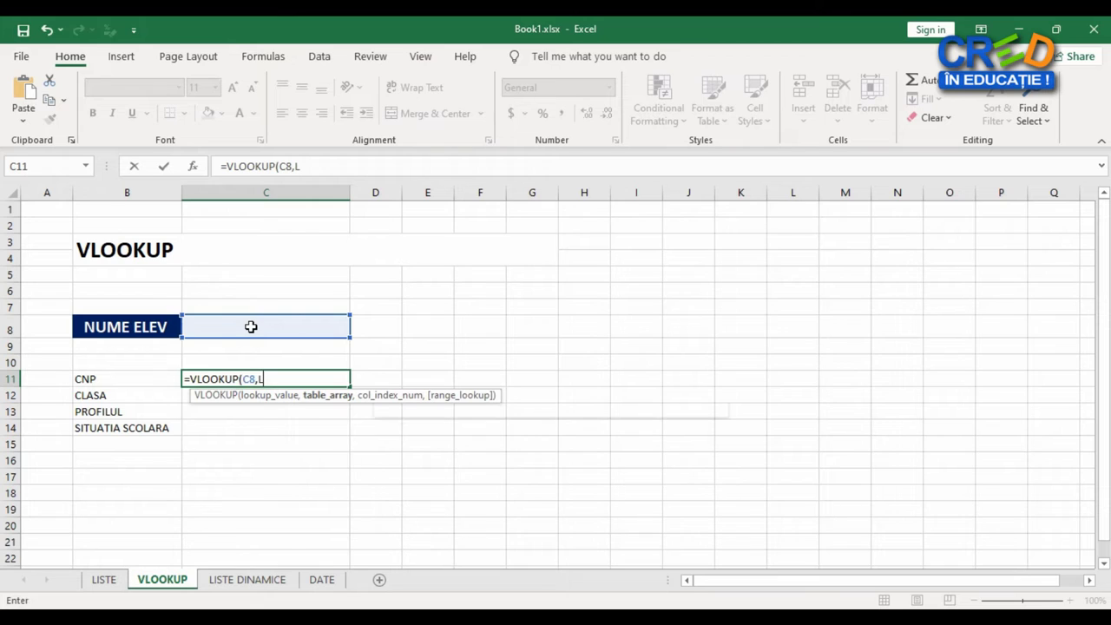
{"action": "type", "text": "ISTE"}
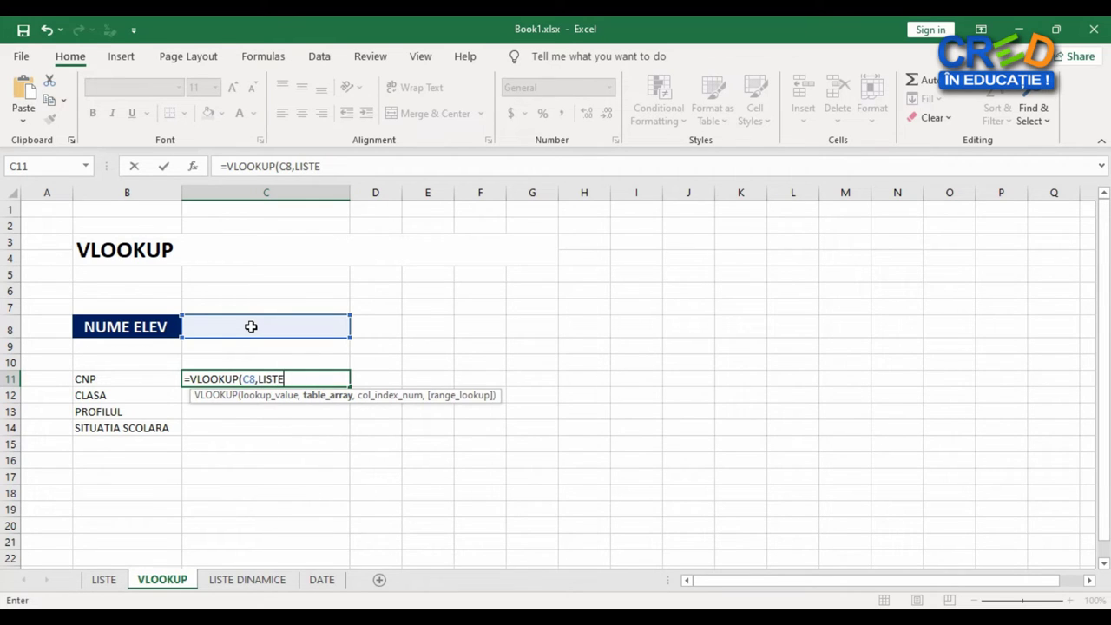
{"action": "type", "text": "!A"}
{"action": "type", "text": "5:"}
{"action": "type", "text": "E1"}
{"action": "type", "text": "00"}
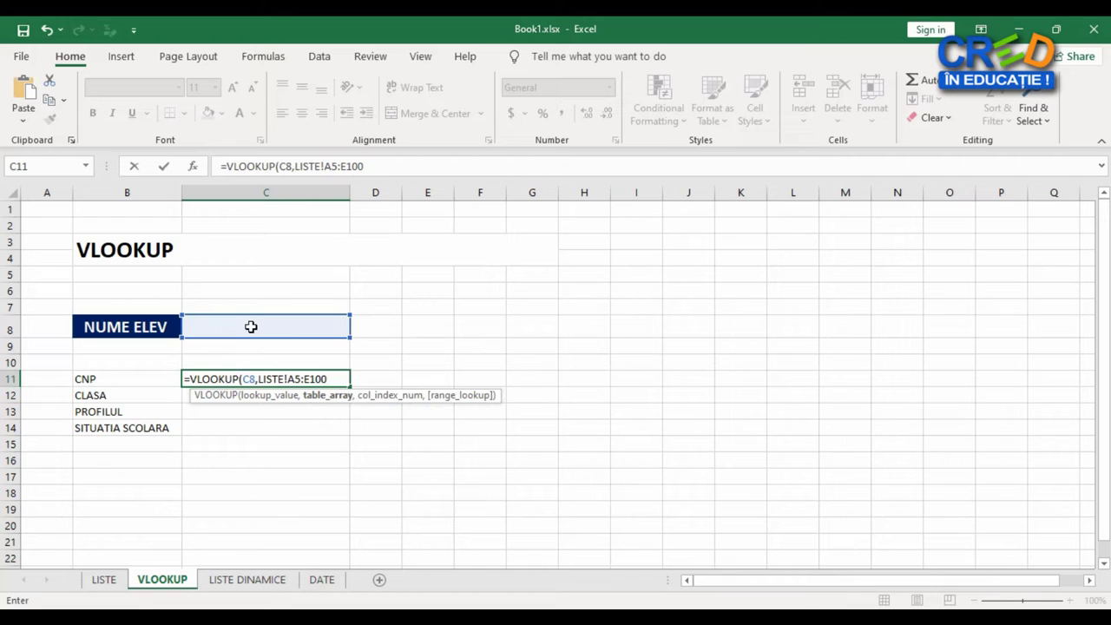
{"action": "type", "text": ","}
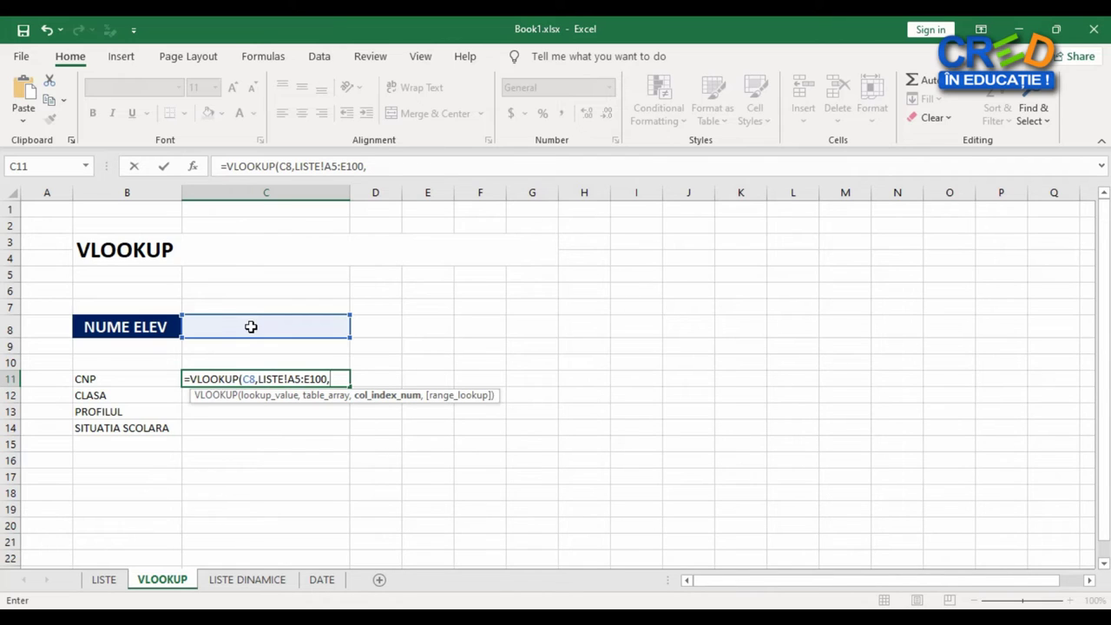
{"action": "type", "text": "2"}
{"action": "type", "text": ","}
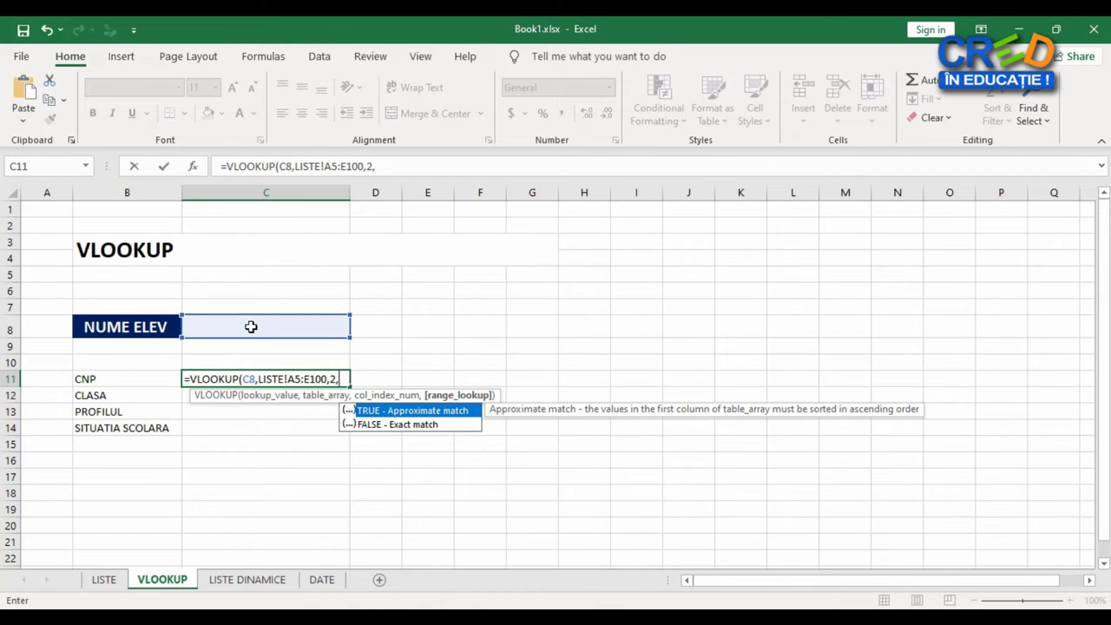
{"action": "type", "text": "FA"}
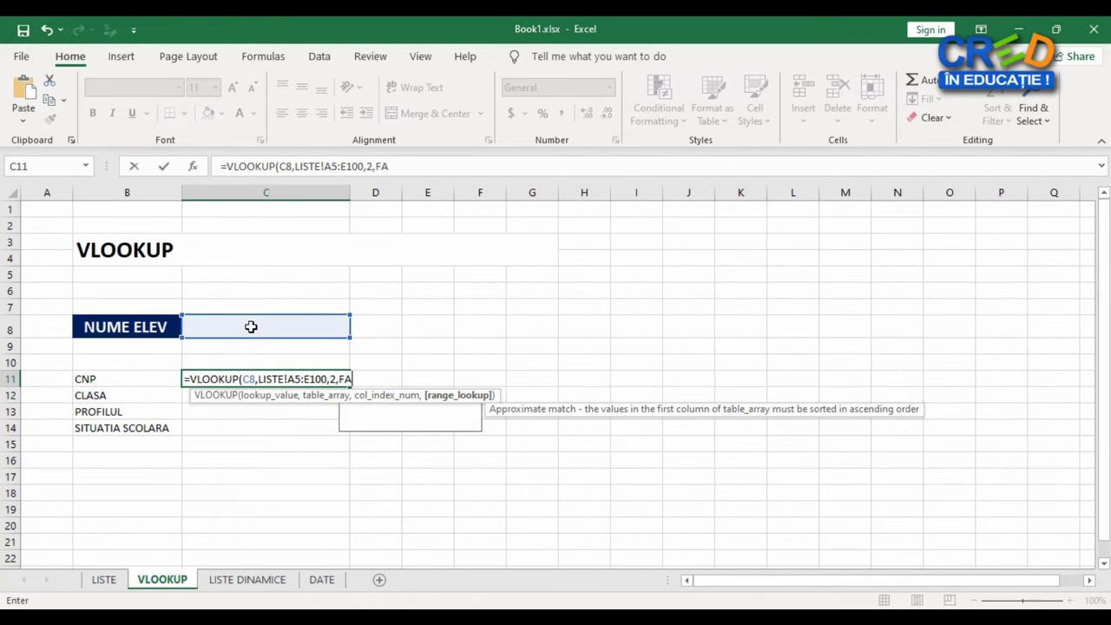
{"action": "type", "text": "LSE)"}
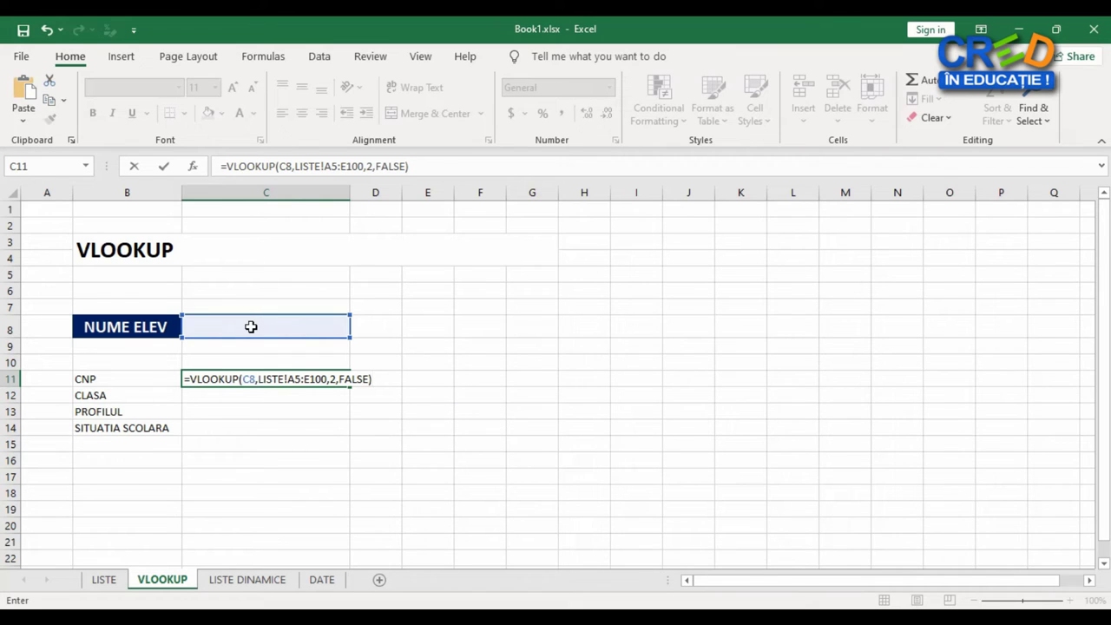
{"action": "key", "text": "Return"}
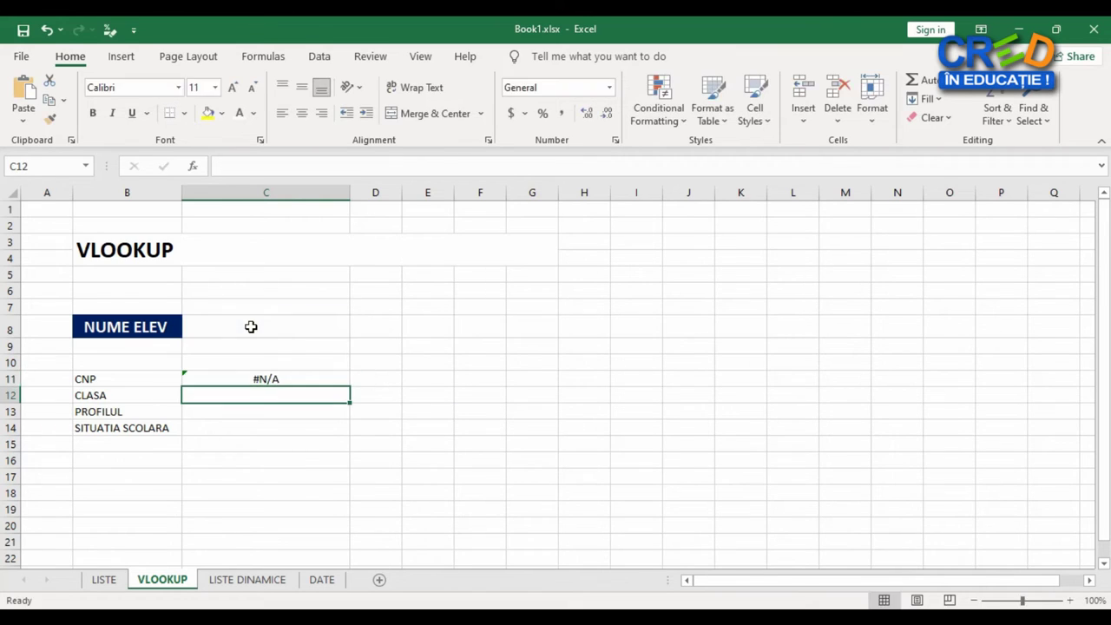
Choose Elev1 from the C8 student dropdown.
{"action": "left_click", "coordinate": [276, 381]}
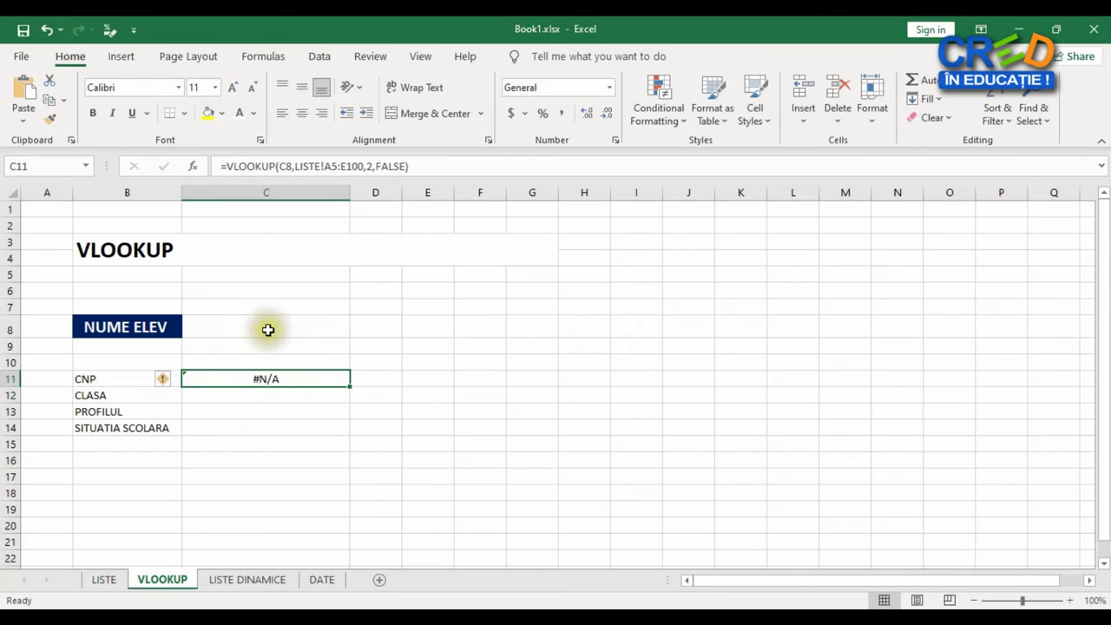
{"action": "left_click", "coordinate": [304, 328]}
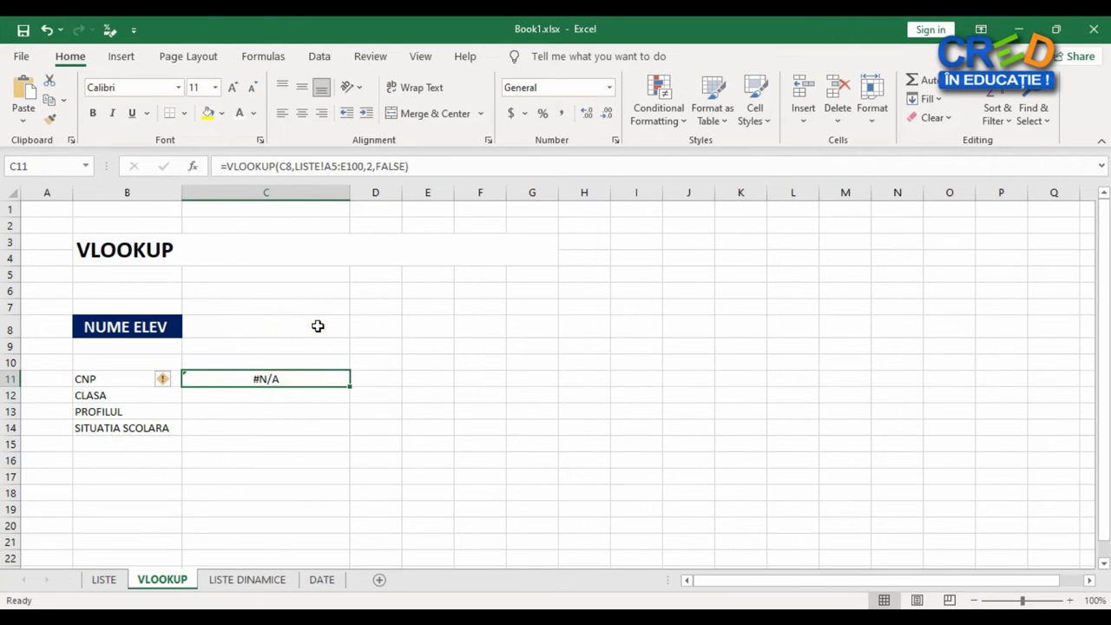
{"action": "left_click", "coordinate": [318, 326]}
{"action": "left_click", "coordinate": [356, 327]}
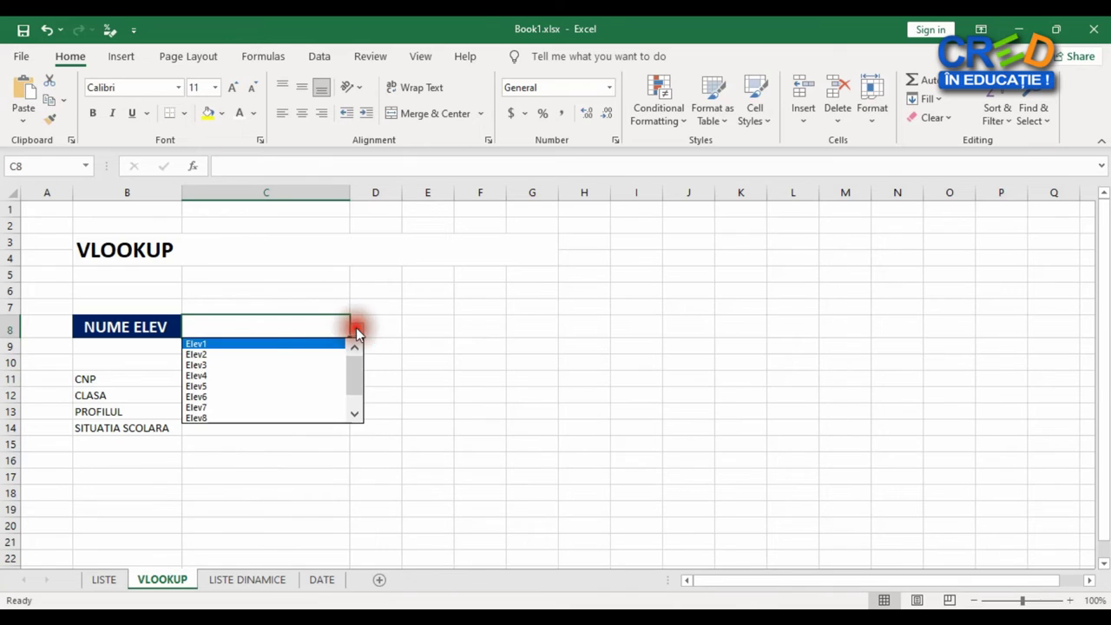
{"action": "left_click", "coordinate": [200, 344]}
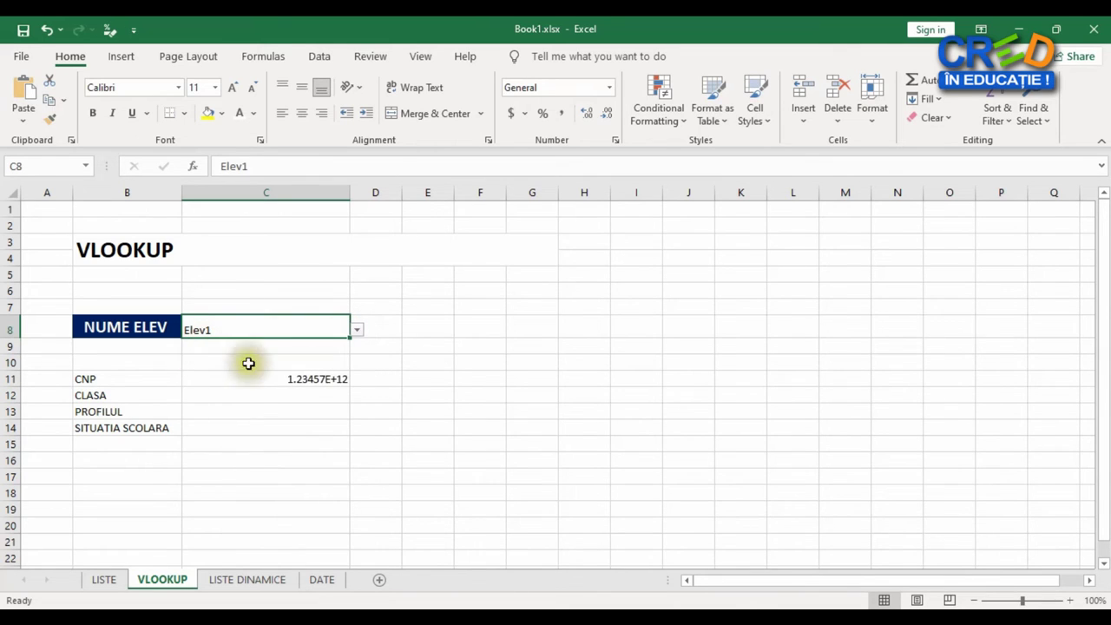
Compare C11's CNP result, shown as 1.23457E+12, with the LISTE student table.
{"action": "left_click", "coordinate": [274, 381]}
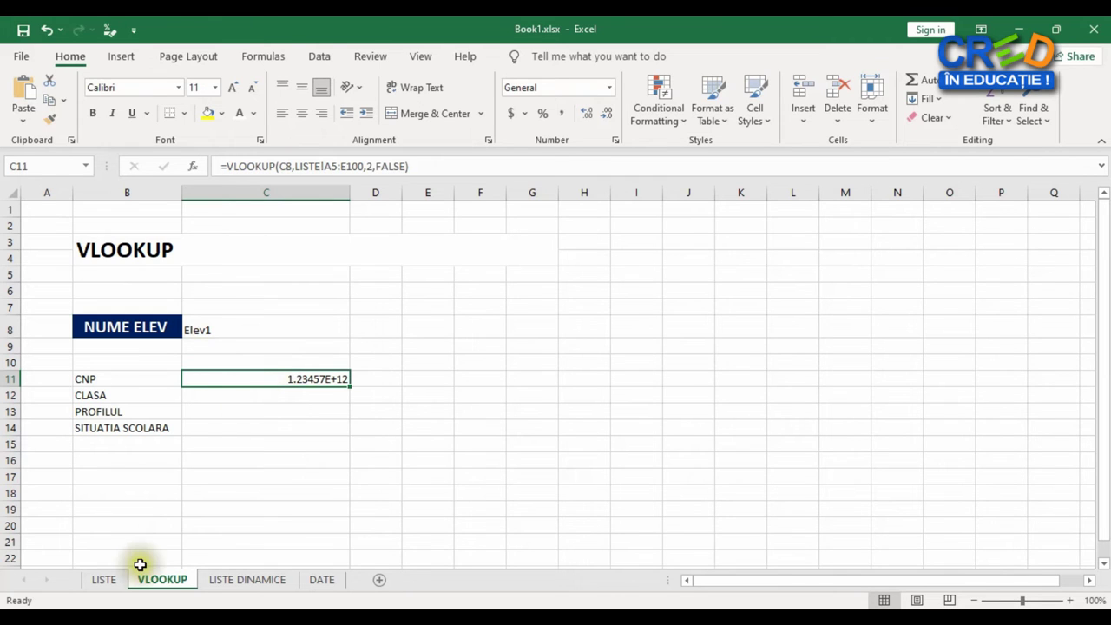
{"action": "left_click", "coordinate": [103, 579]}
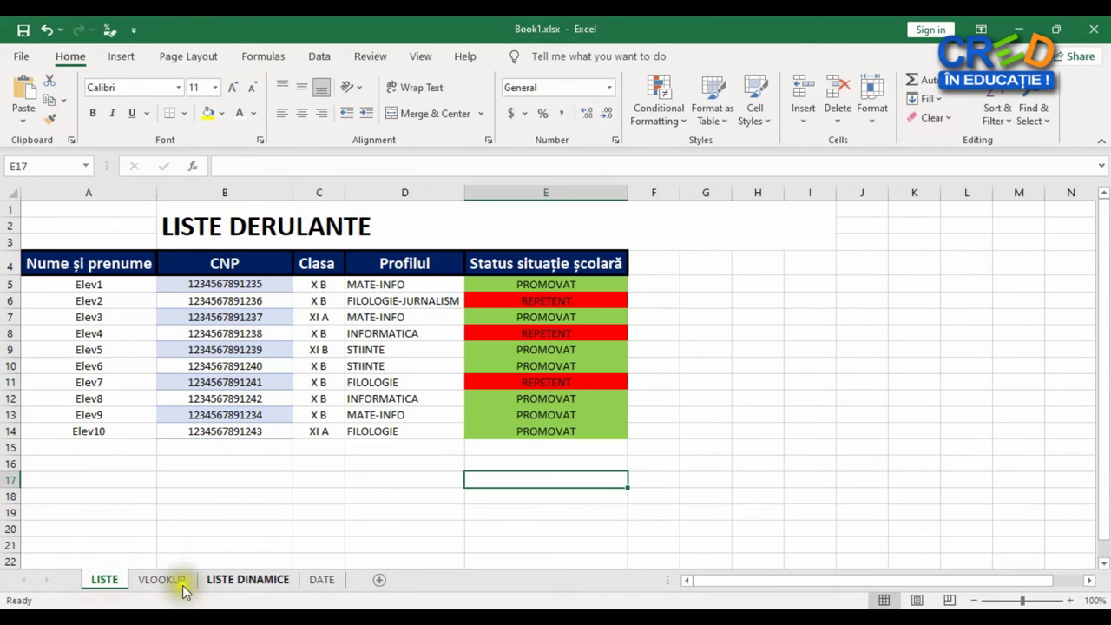
{"action": "left_click", "coordinate": [160, 579]}
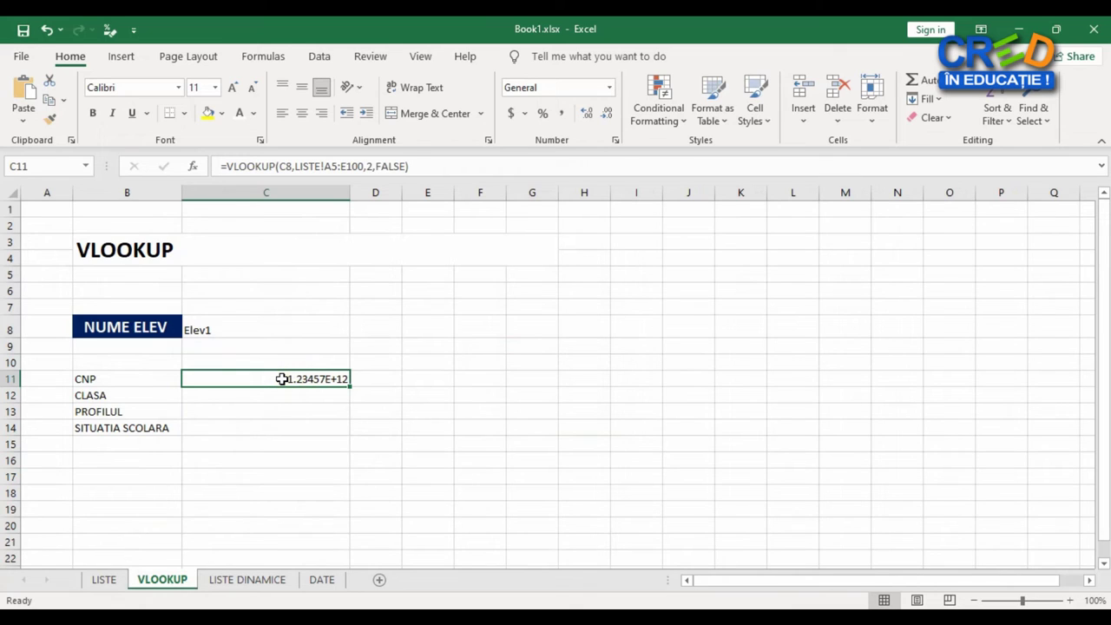
{"action": "left_click", "coordinate": [282, 378]}
{"action": "left_click", "coordinate": [257, 377]}
Format C11 as Number with 0 decimal places so the full 13-digit CNP shows.
{"action": "right_click", "coordinate": [259, 379]}
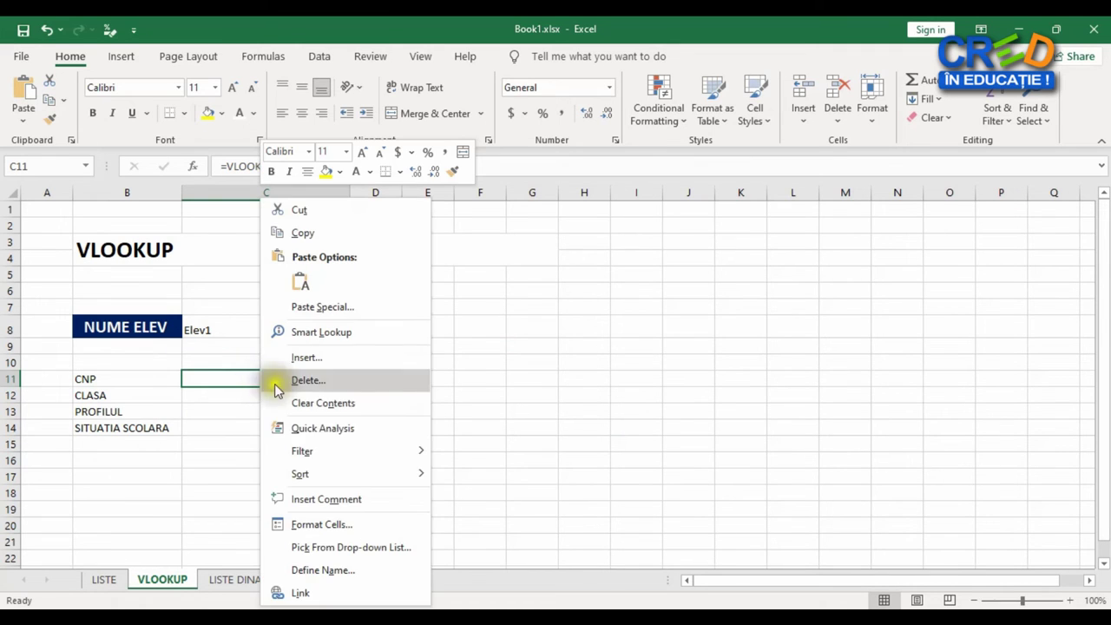
{"action": "left_click", "coordinate": [330, 529]}
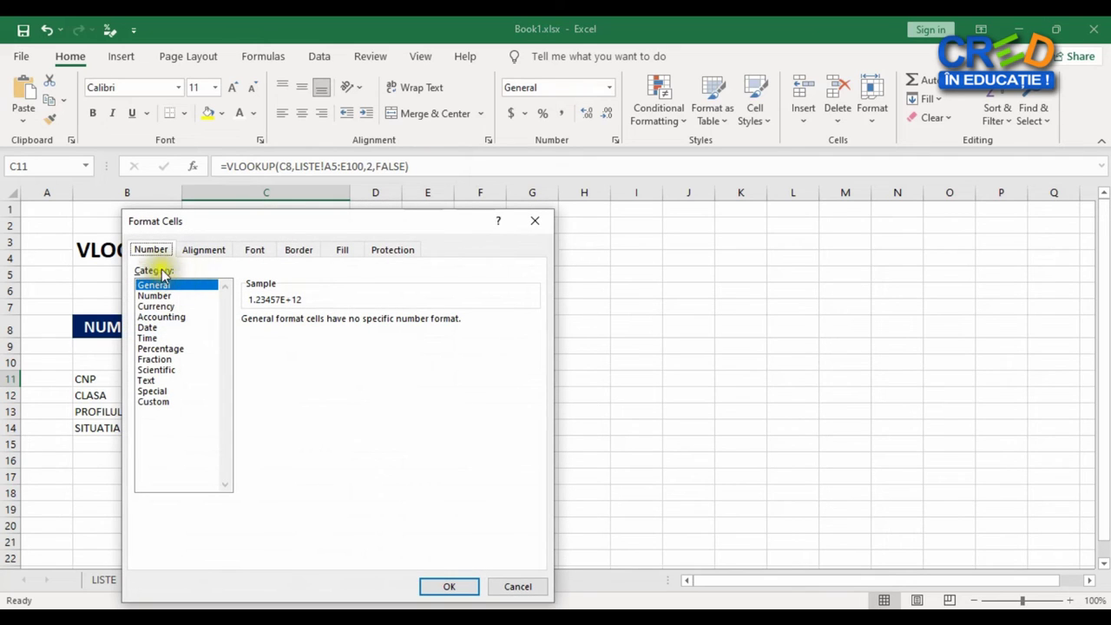
{"action": "left_click", "coordinate": [154, 296]}
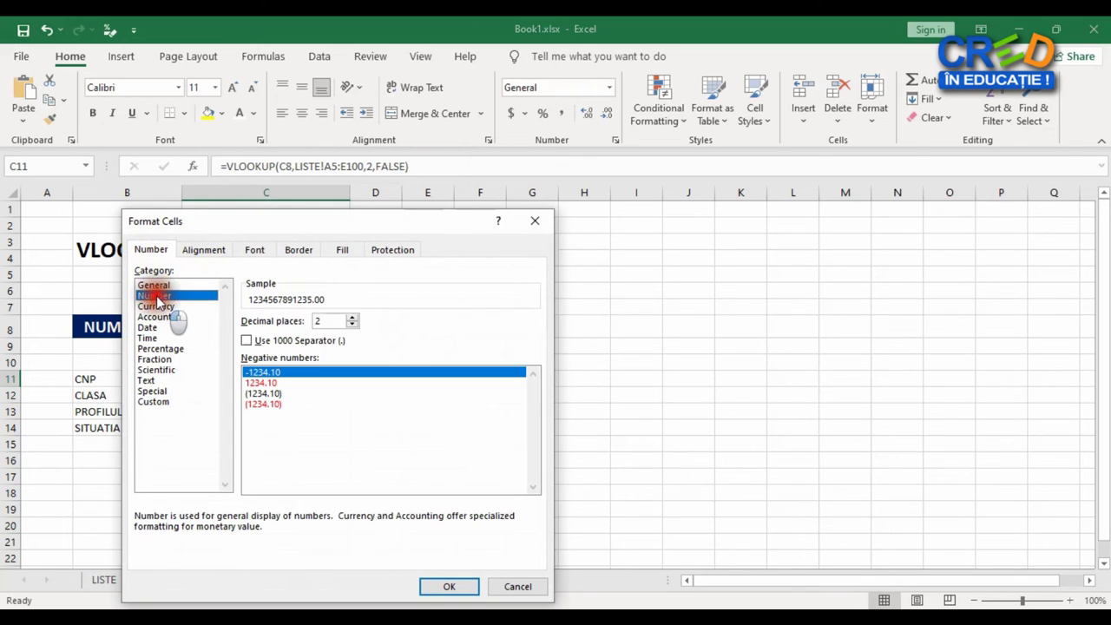
{"action": "left_click", "coordinate": [353, 325]}
{"action": "left_click", "coordinate": [353, 325]}
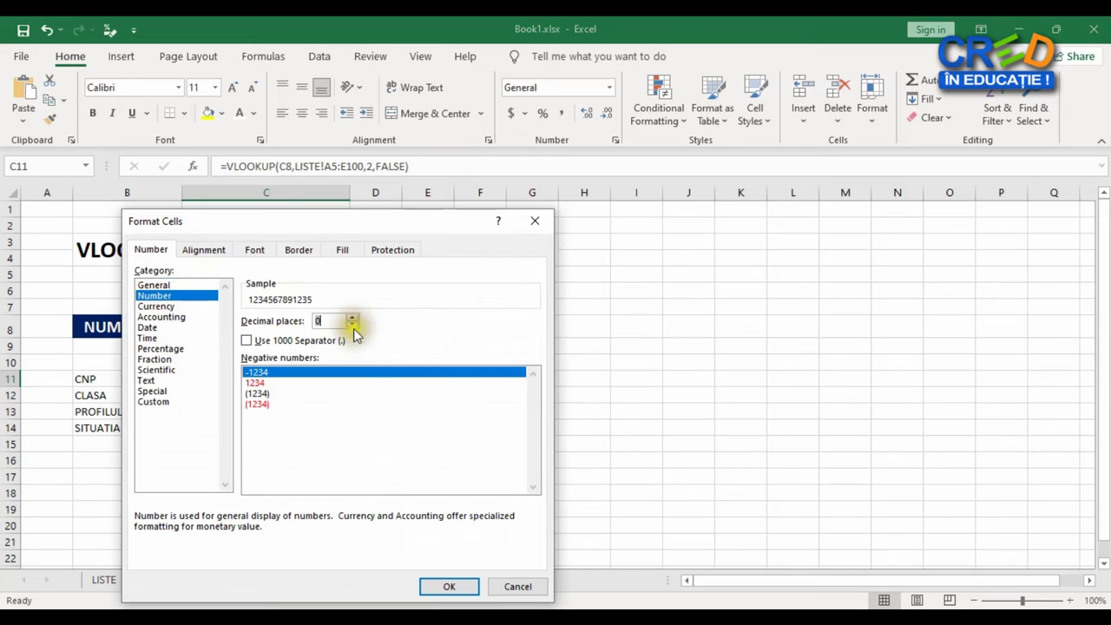
{"action": "left_click", "coordinate": [450, 588]}
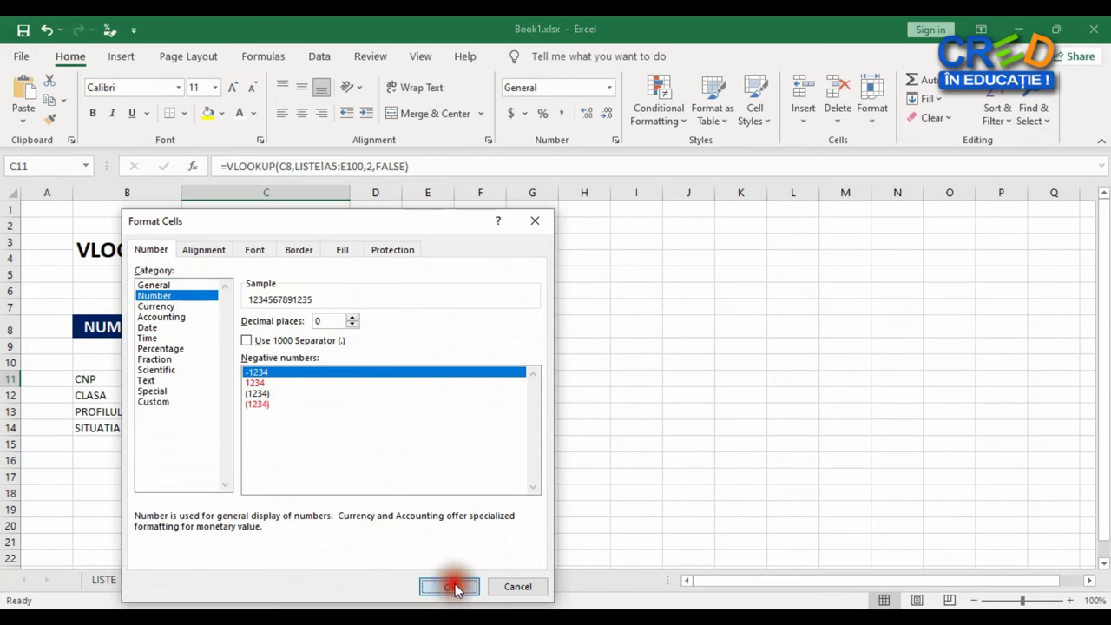
{"action": "left_click", "coordinate": [361, 491]}
{"action": "left_click", "coordinate": [305, 380]}
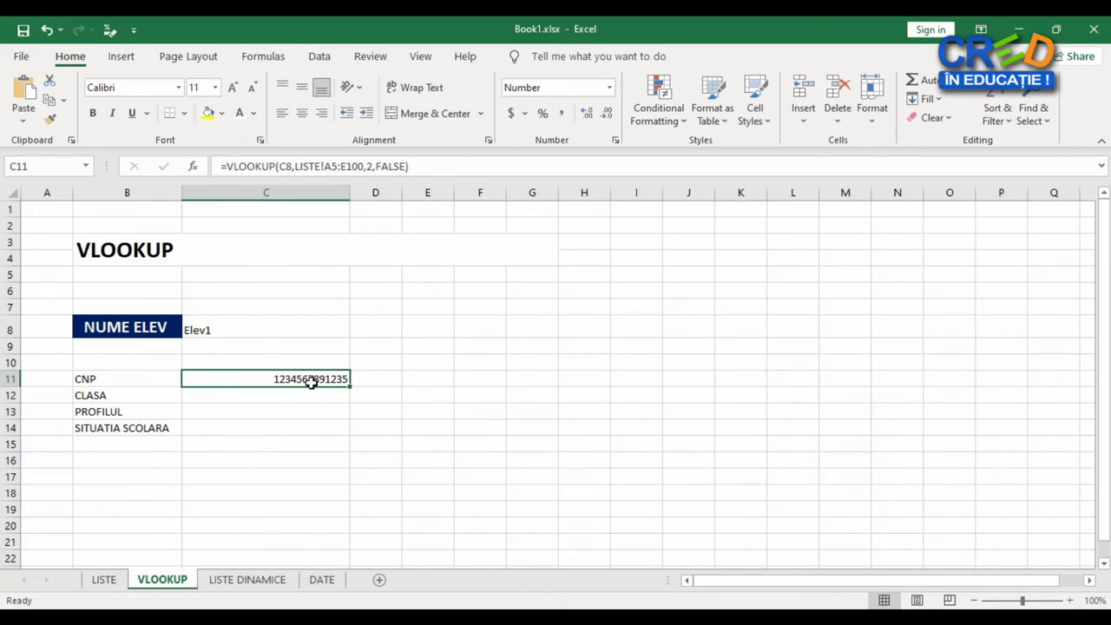
{"action": "left_click", "coordinate": [275, 328]}
Clear the student name in C8 so C11 shows #N/A, then open C11's CNP formula for editing.
{"action": "key", "text": "BackSpace"}
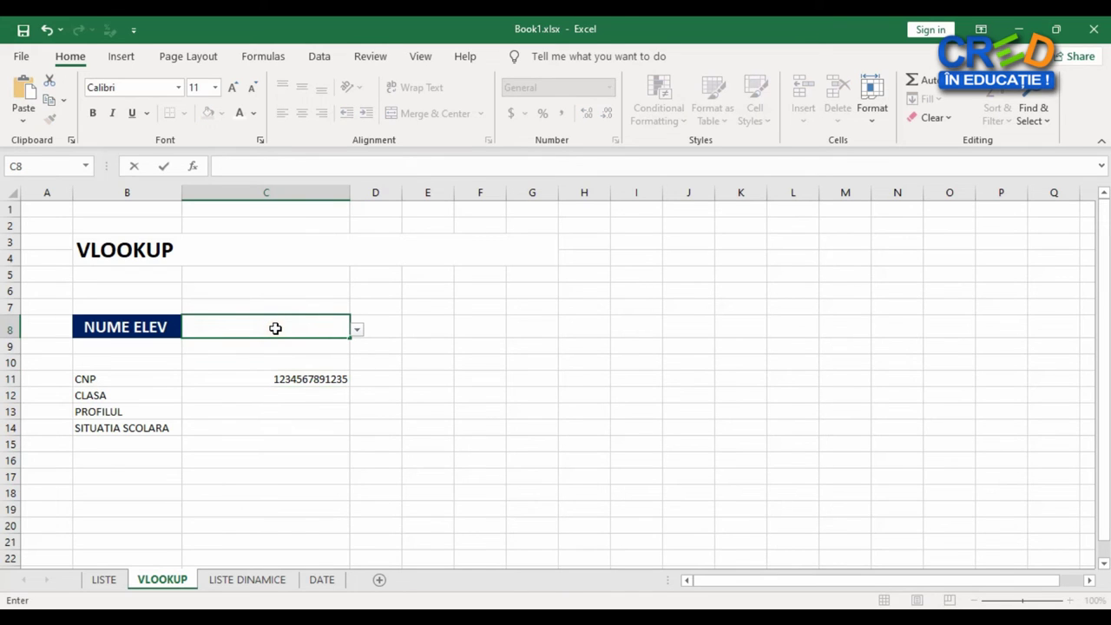
{"action": "key", "text": "Return"}
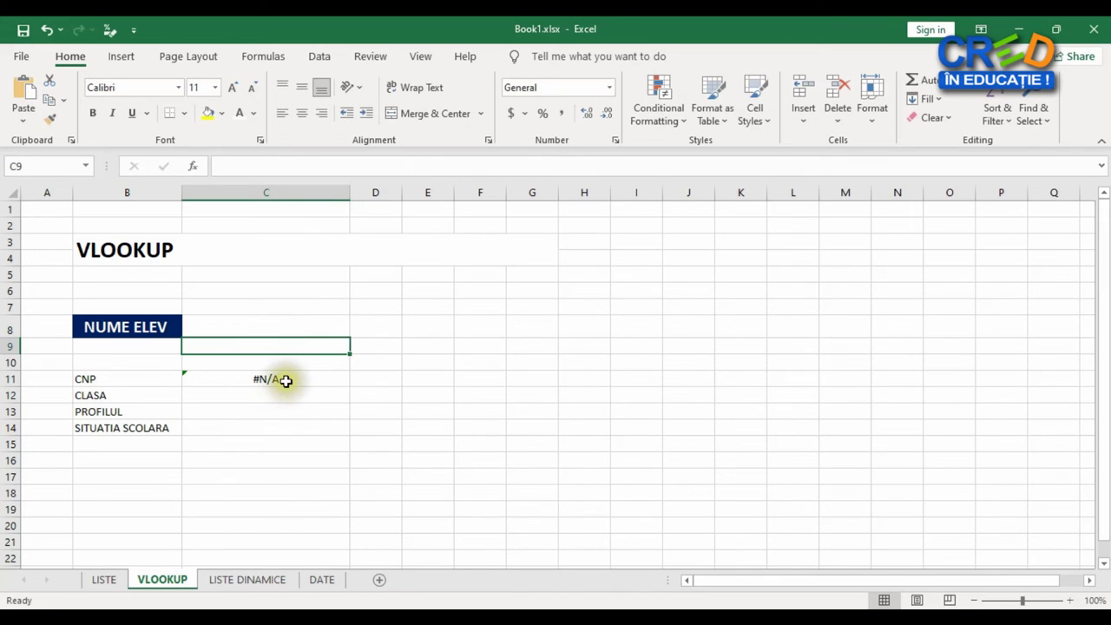
{"action": "left_click", "coordinate": [285, 380]}
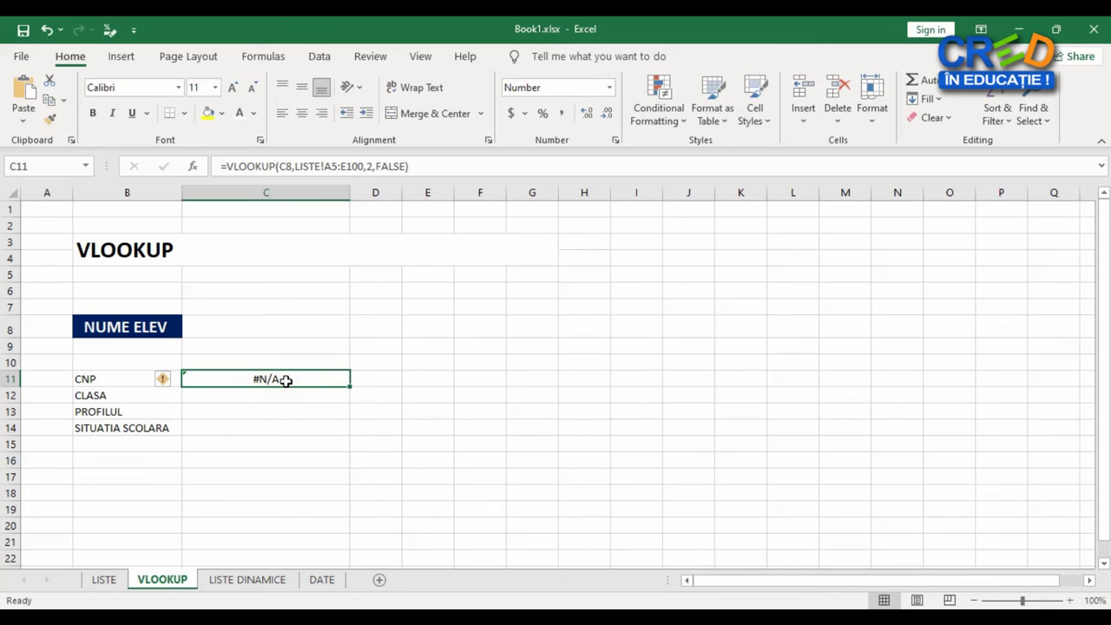
{"action": "left_click", "coordinate": [228, 165]}
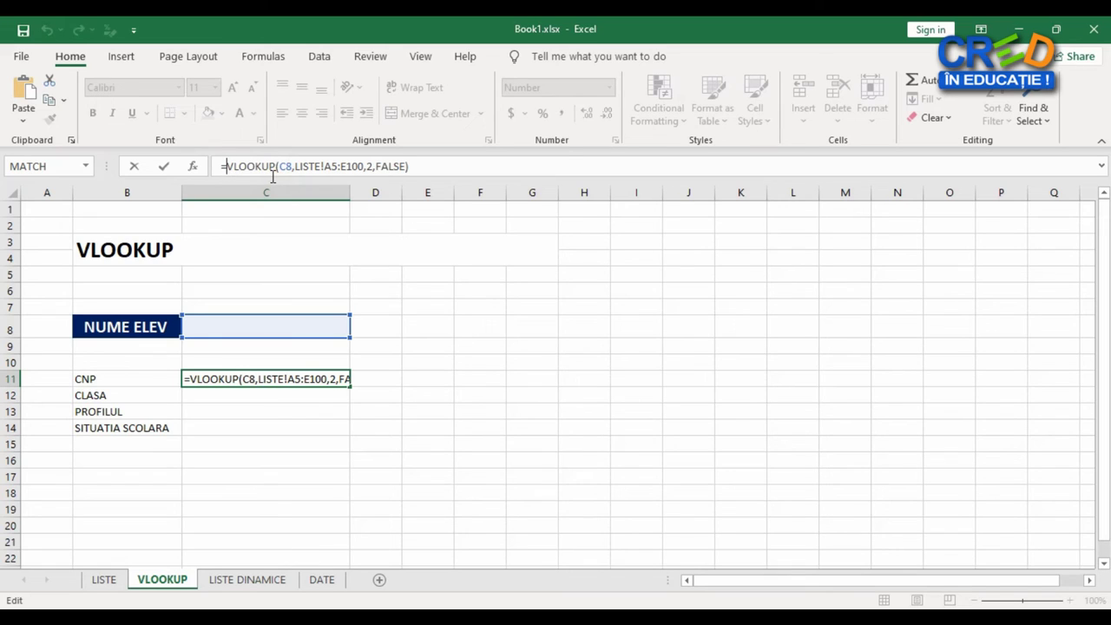
Wrap C11's CNP VLOOKUP in IFNA with the fallback text "NU EXISTA DATE".
{"action": "type", "text": "IF"}
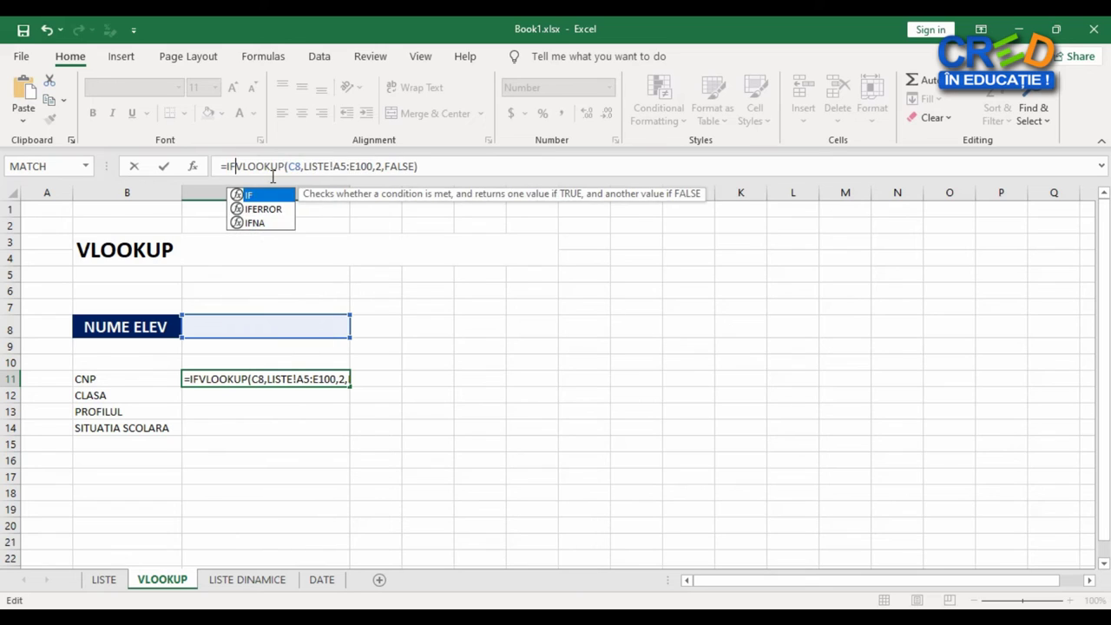
{"action": "type", "text": "NA"}
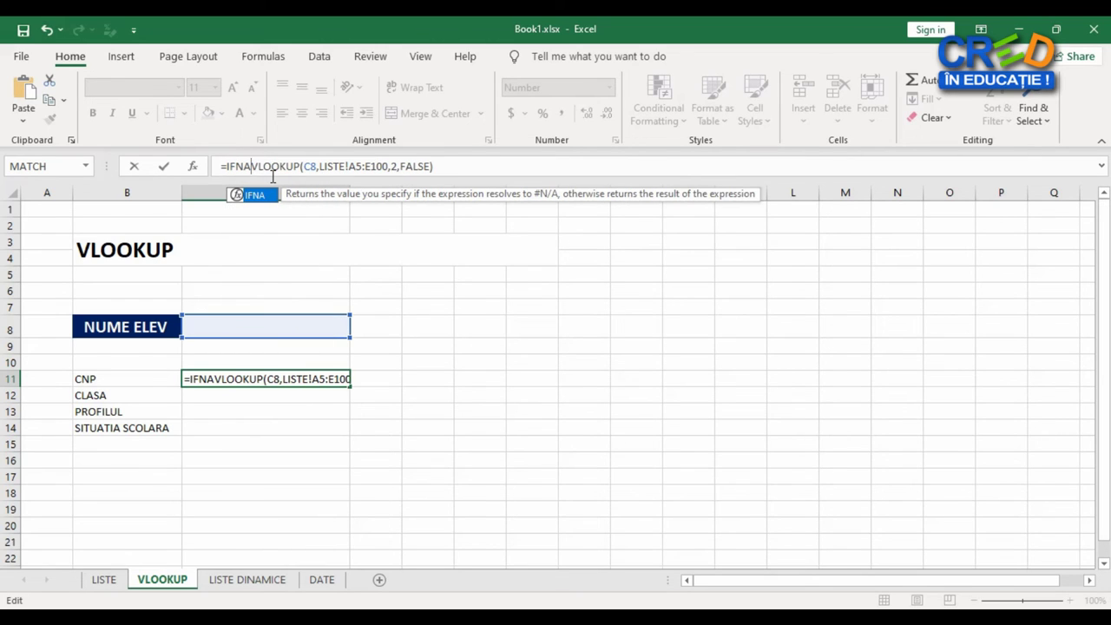
{"action": "type", "text": "("}
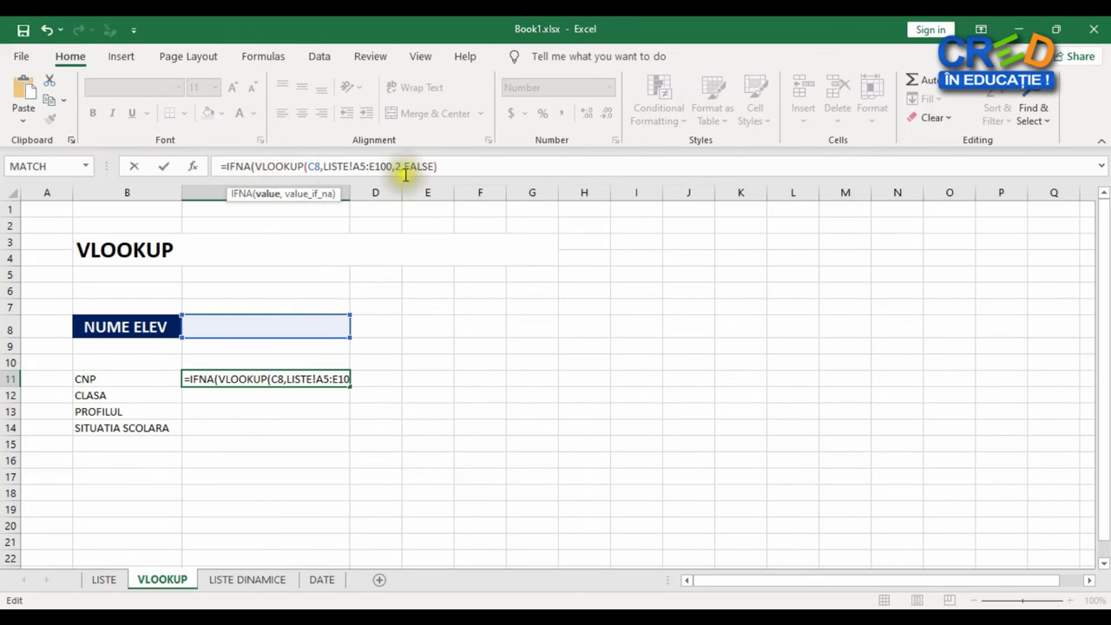
{"action": "left_click", "coordinate": [441, 167]}
{"action": "type", "text": ","}
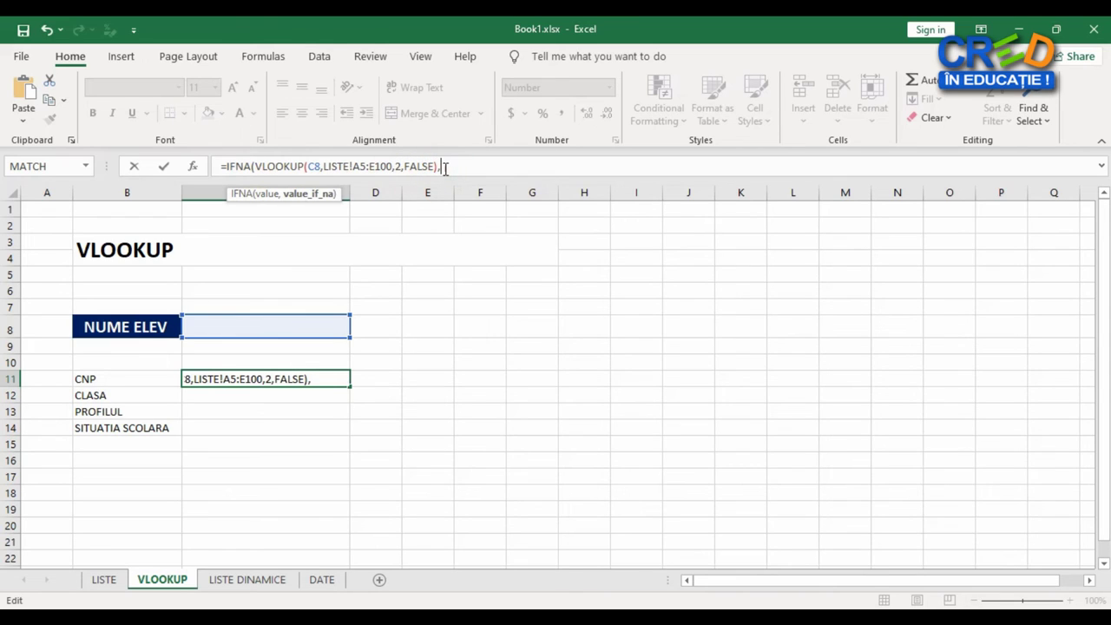
{"action": "type", "text": "\""}
{"action": "type", "text": "NU E"}
{"action": "type", "text": "XISTA DATE"}
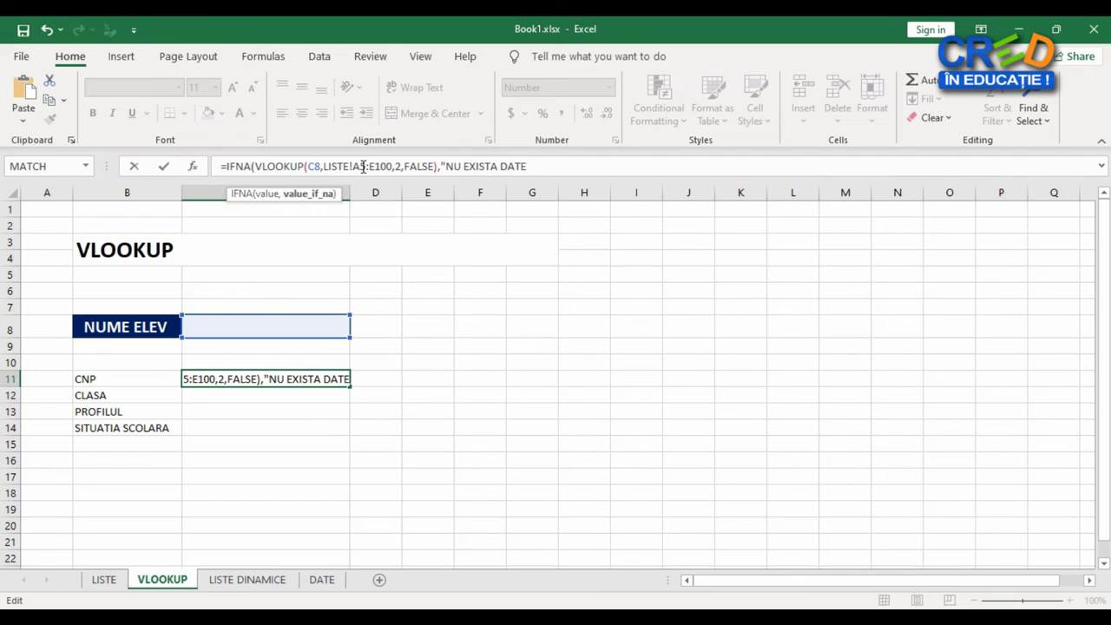
{"action": "type", "text": "\""}
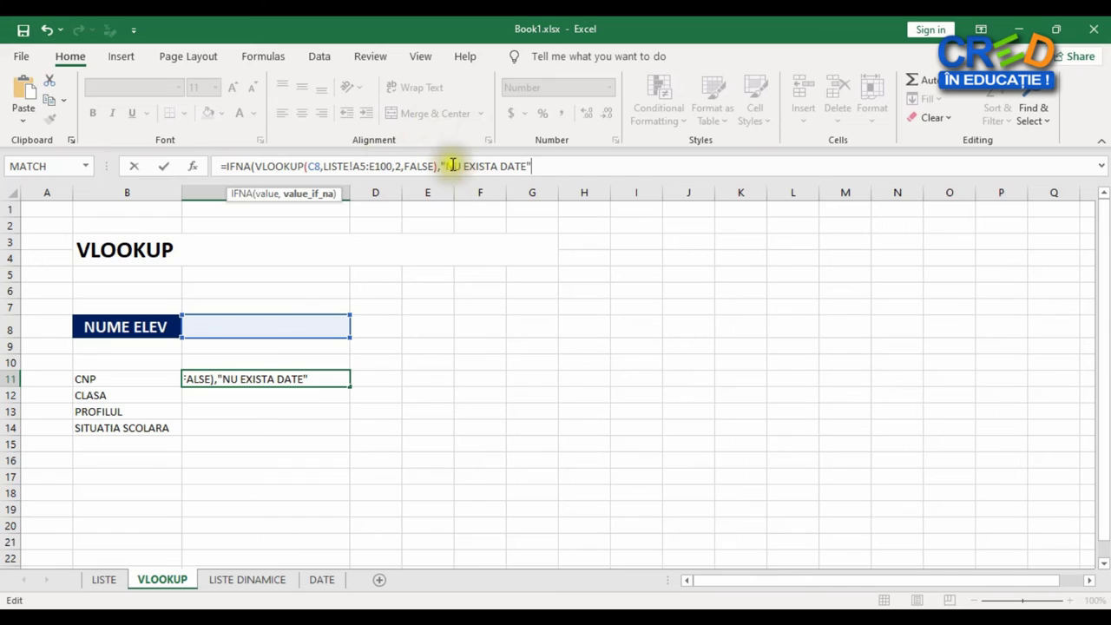
{"action": "type", "text": ")"}
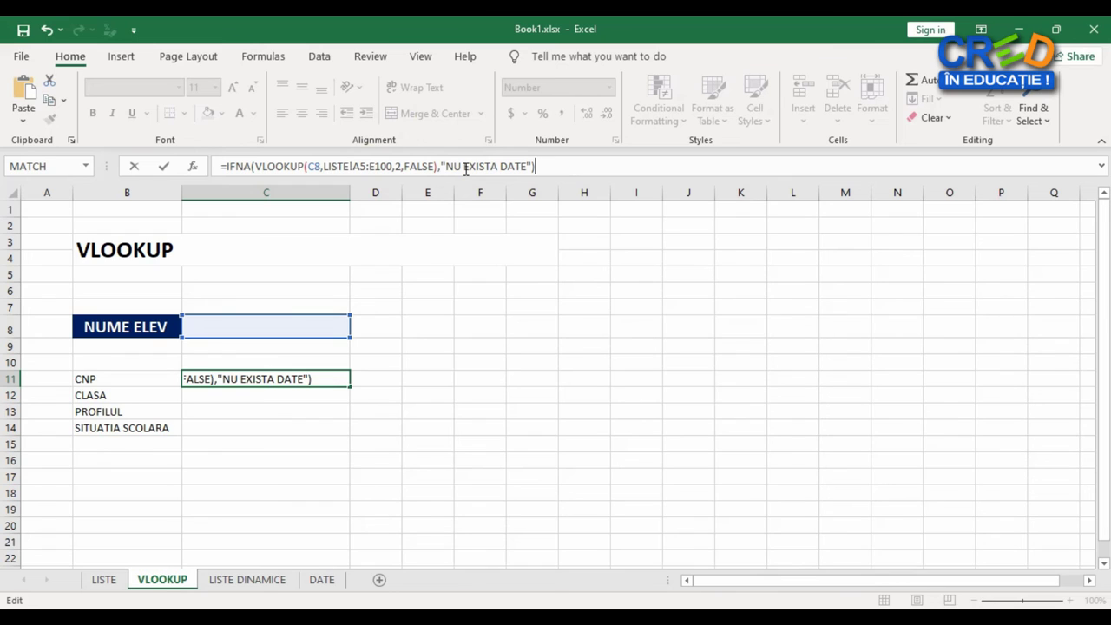
{"action": "key", "text": "Return"}
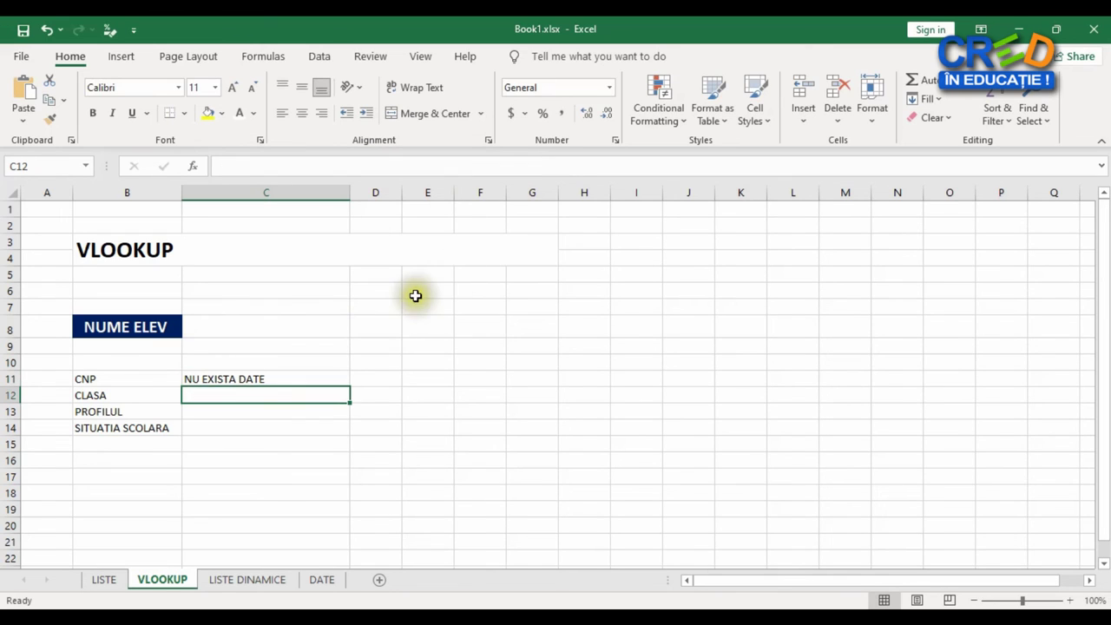
Pick Elev4 and then Elev7 from the student dropdown in C8.
{"action": "left_click", "coordinate": [324, 326]}
{"action": "left_click", "coordinate": [357, 330]}
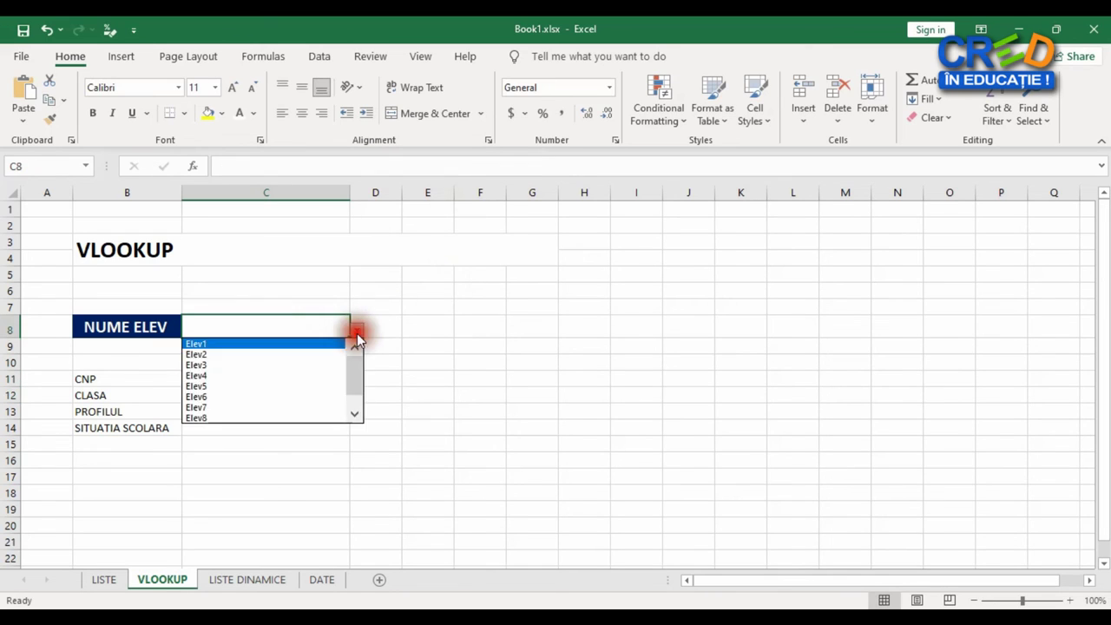
{"action": "left_click", "coordinate": [272, 382]}
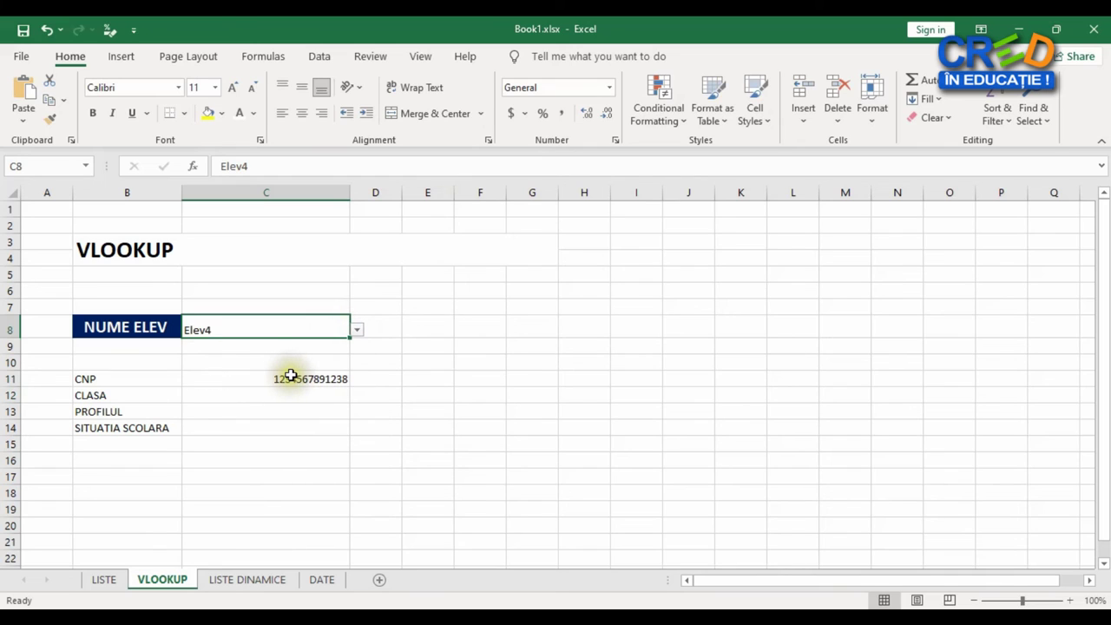
{"action": "left_click", "coordinate": [357, 330]}
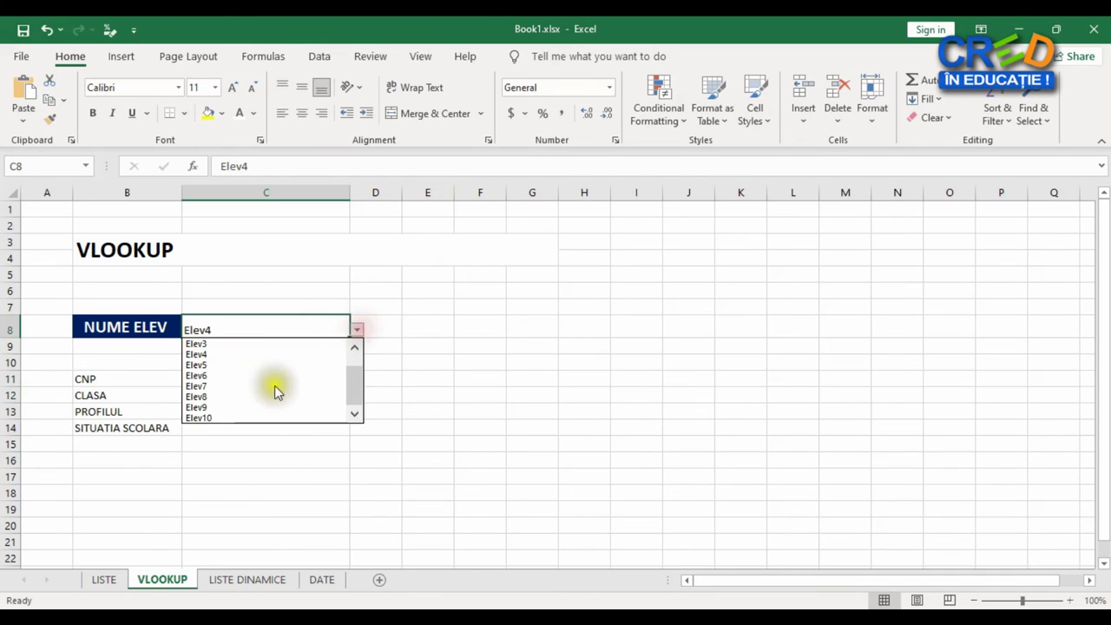
{"action": "left_click", "coordinate": [271, 387]}
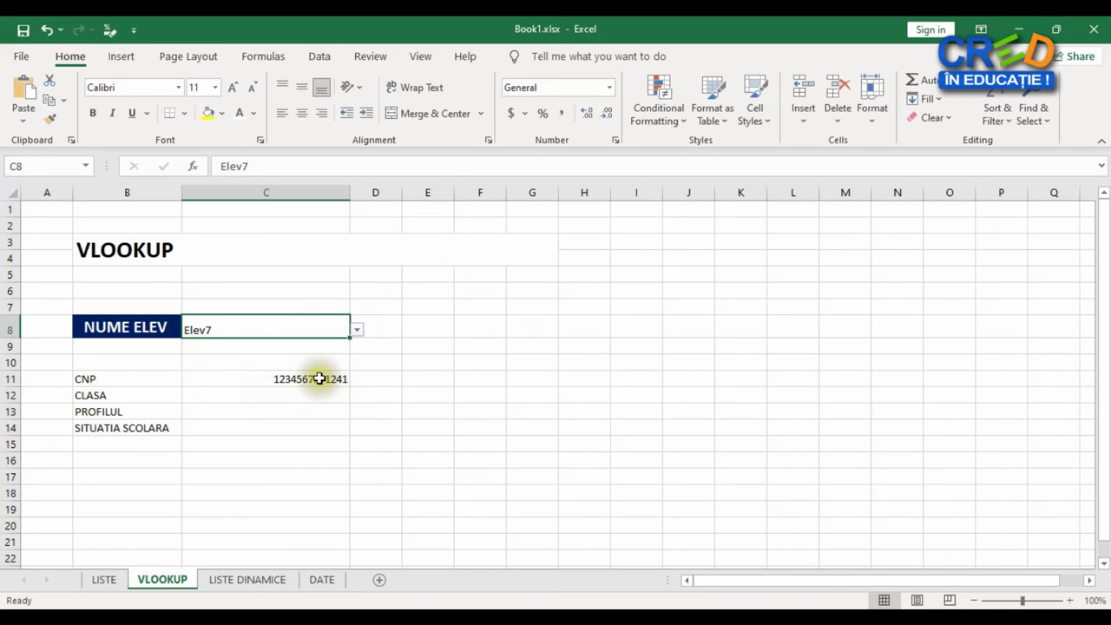
Review C11's IFNA lookup formula in the formula bar without changing it.
{"action": "left_click", "coordinate": [256, 377]}
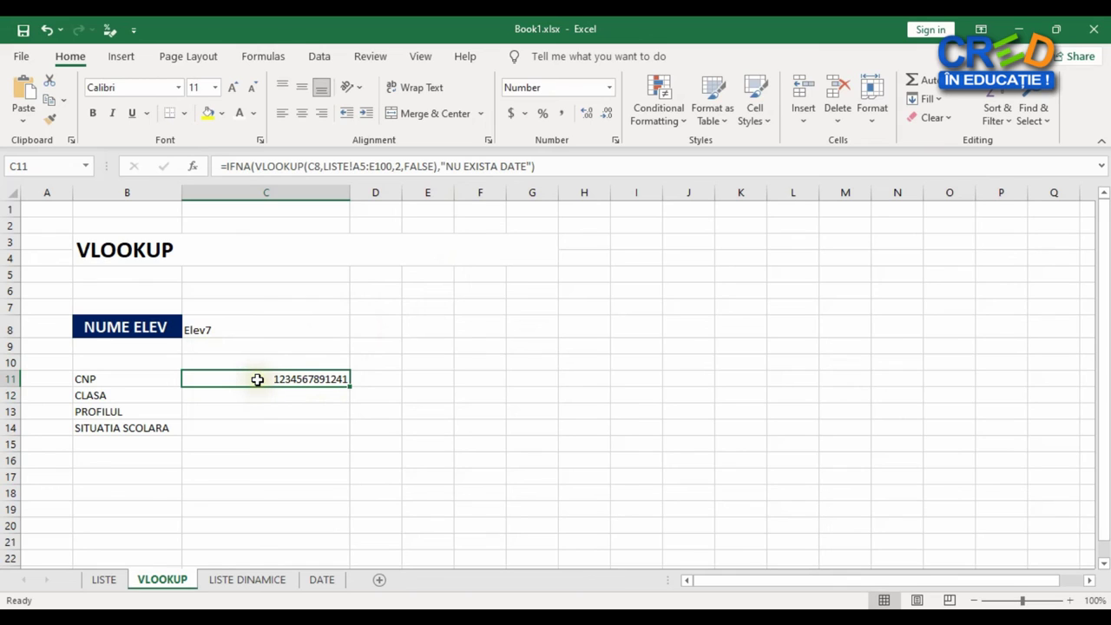
{"action": "left_click_drag", "start_coordinate": [535, 166], "coordinate": [192, 161]}
{"action": "key", "text": "ctrl+c"}
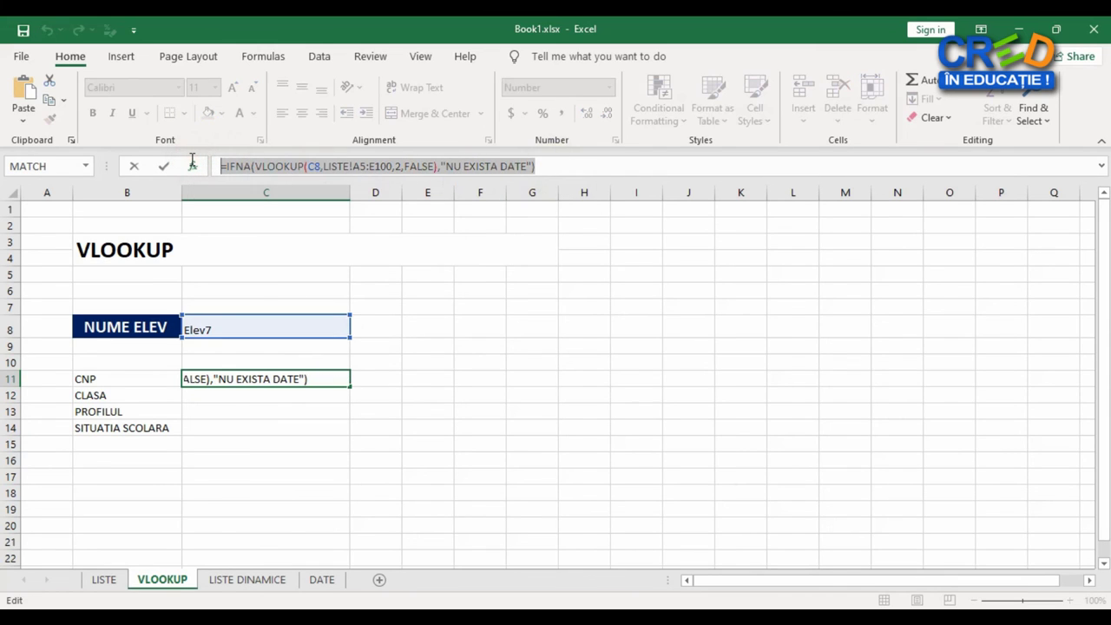
{"action": "key", "text": "Escape"}
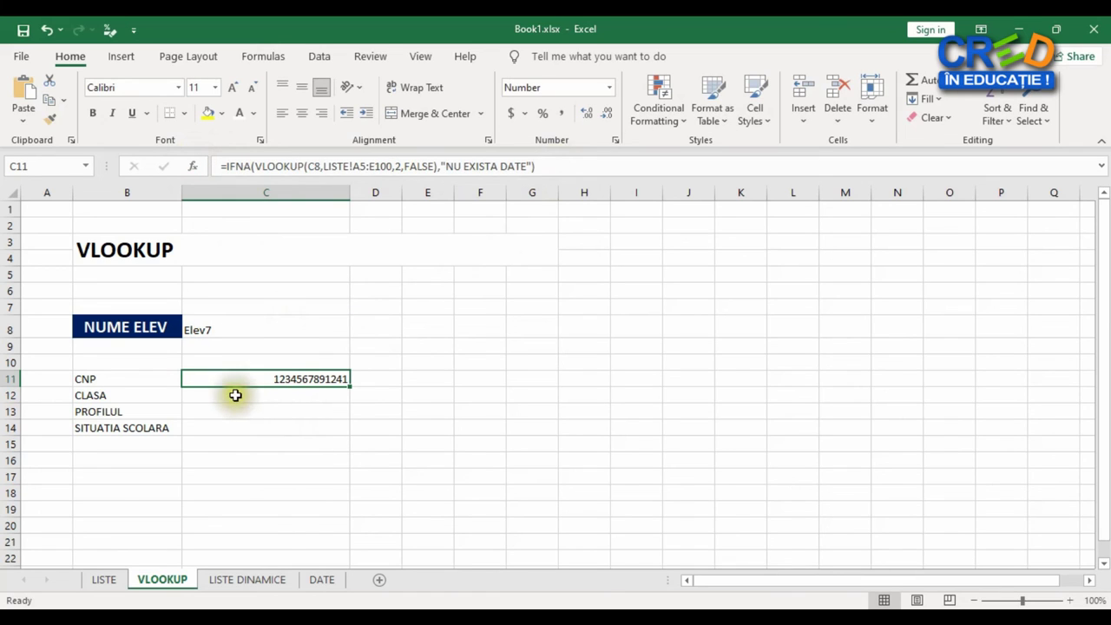
{"action": "left_click", "coordinate": [235, 395]}
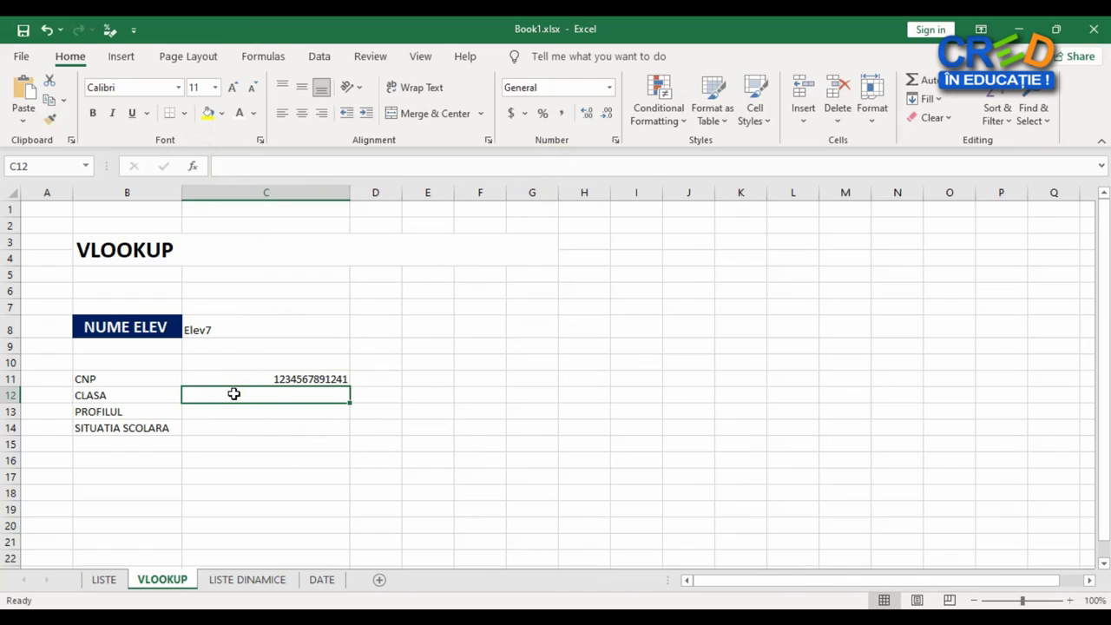
Paste the lookup into C12 and change its column index to 3, showing X B.
{"action": "key", "text": "ctrl+v"}
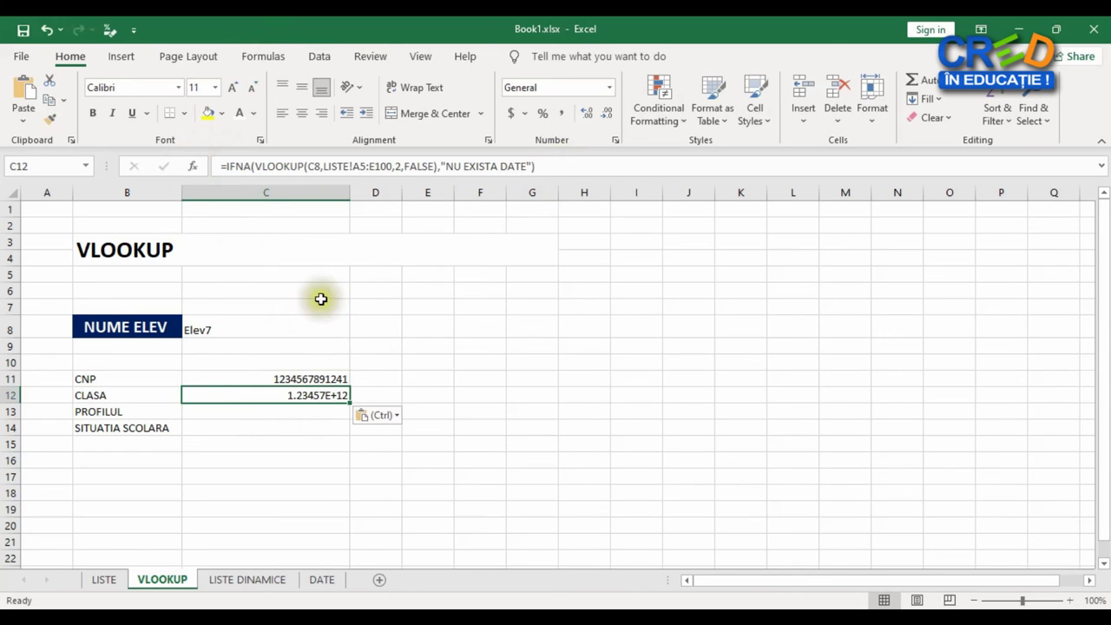
{"action": "left_click", "coordinate": [401, 165]}
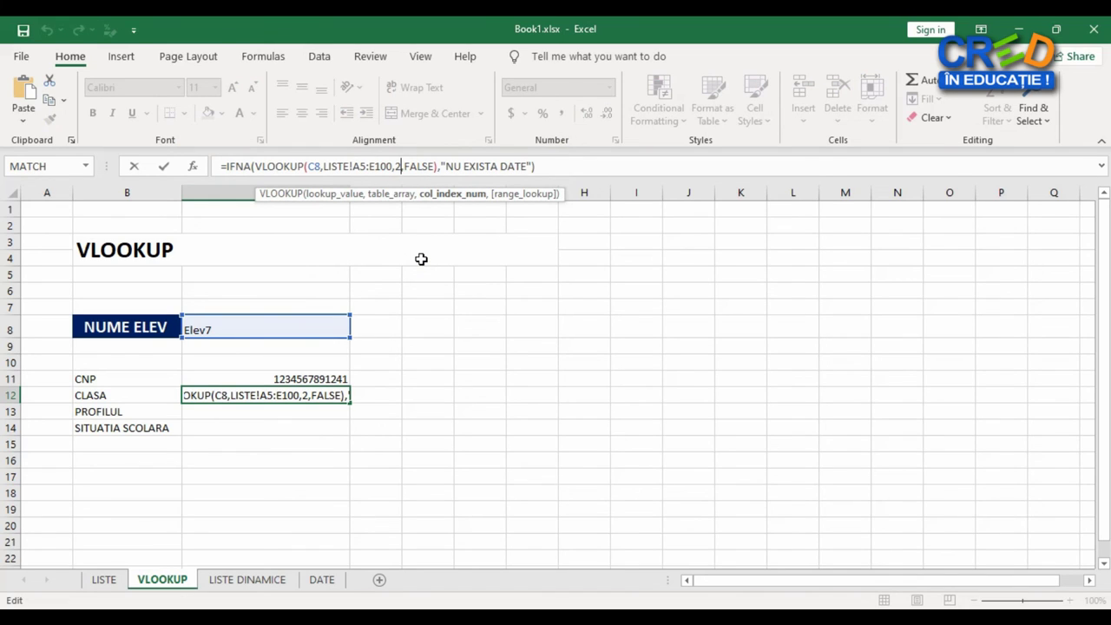
{"action": "key", "text": "BackSpace"}
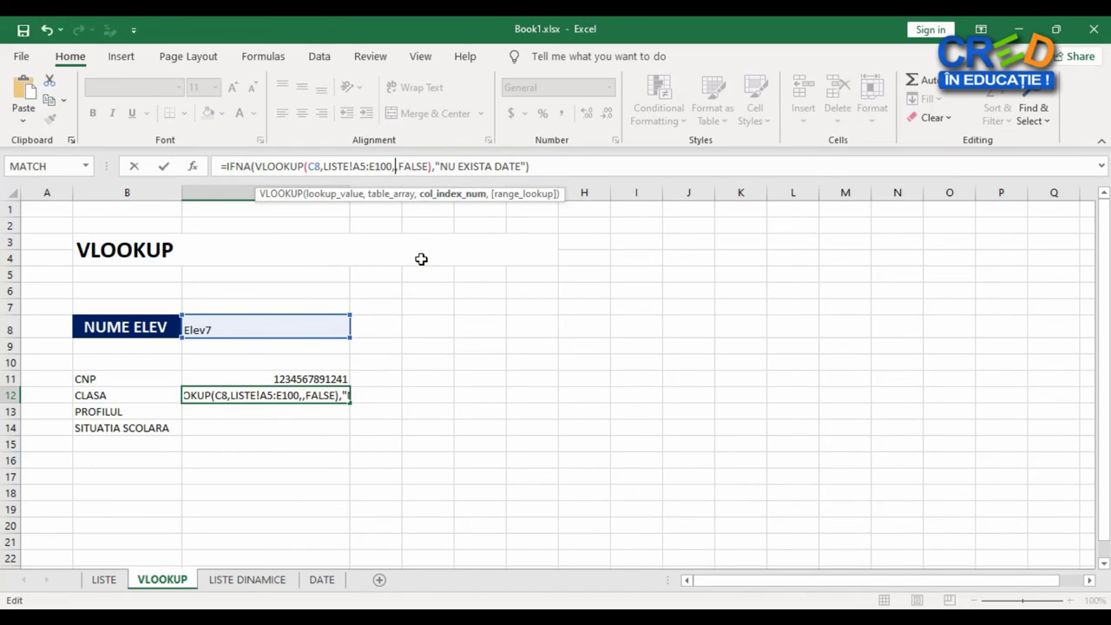
{"action": "type", "text": "3"}
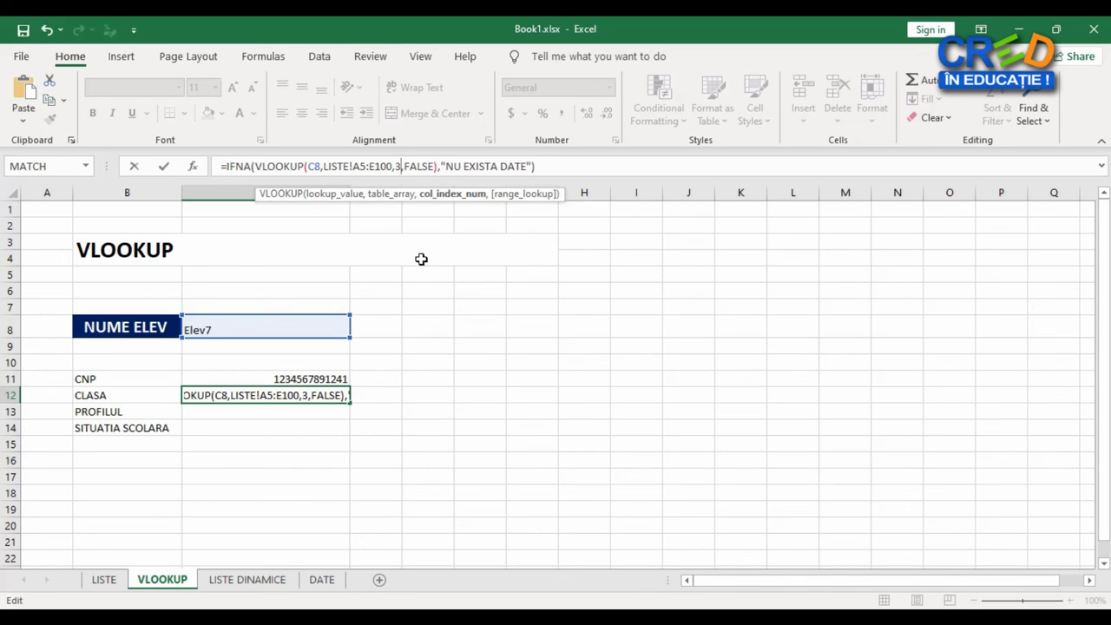
{"action": "key", "text": "Return"}
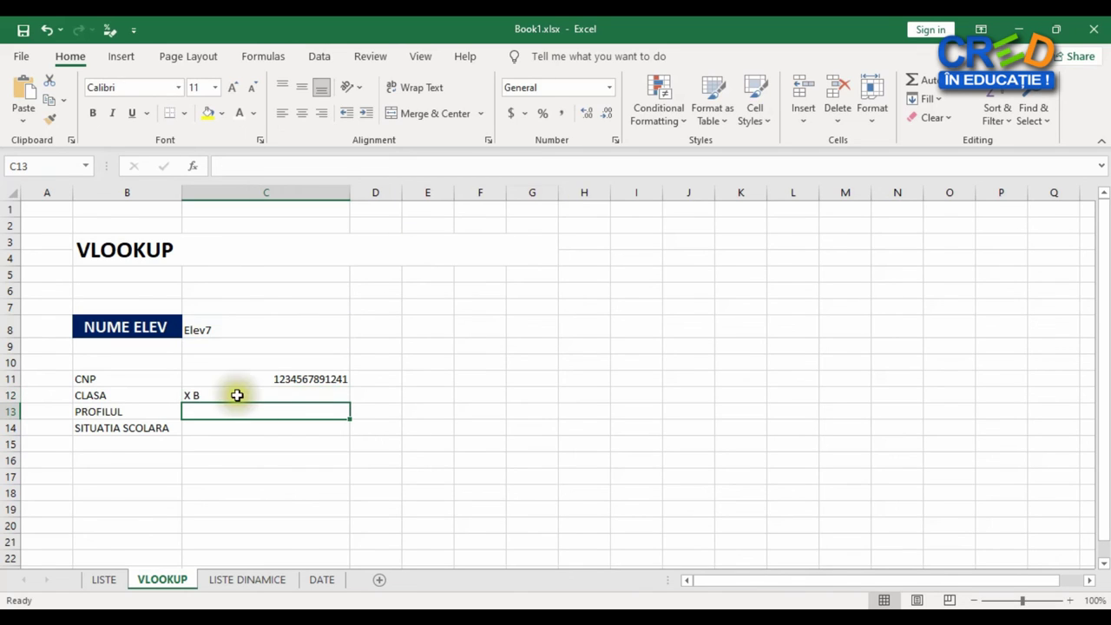
{"action": "left_click", "coordinate": [231, 395]}
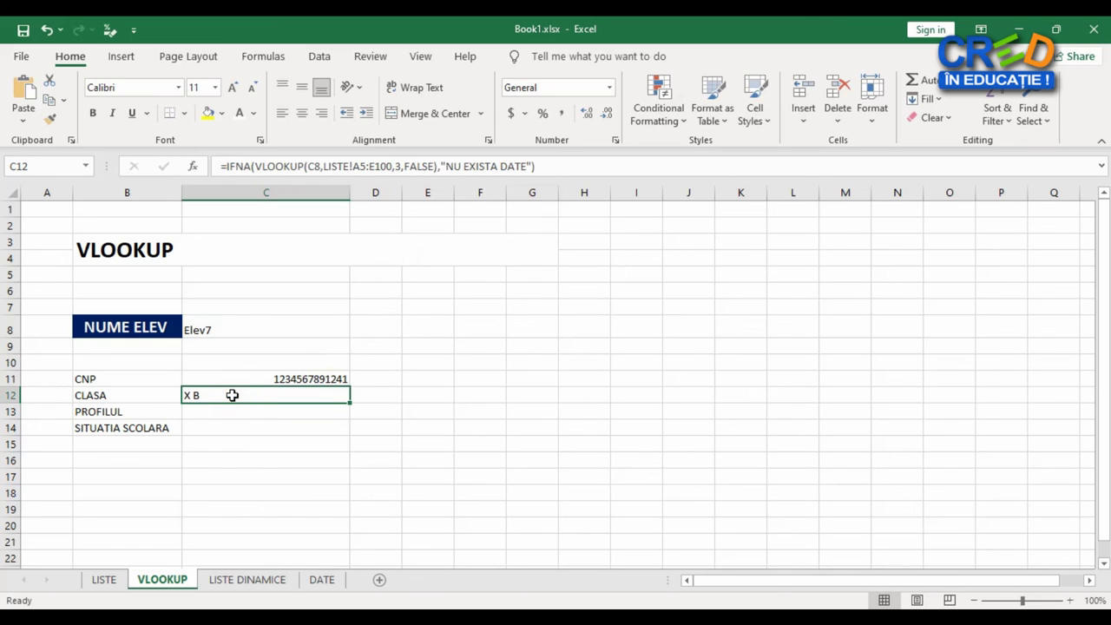
Paste the lookup into C13 with column index 4 so PROFILUL shows FILOLOGIE.
{"action": "left_click", "coordinate": [227, 412]}
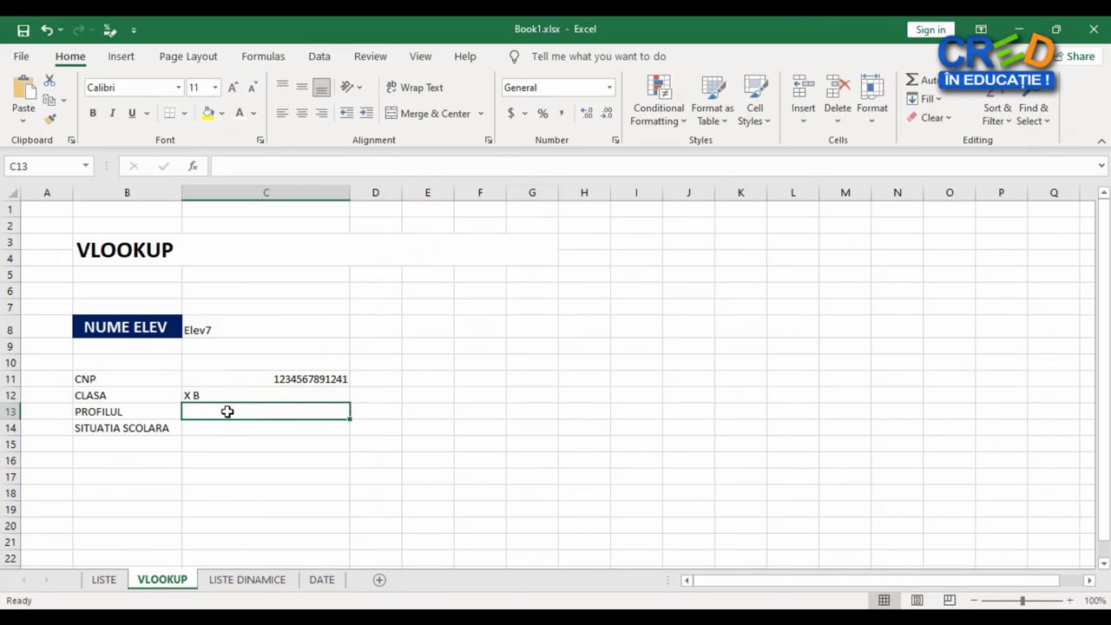
{"action": "key", "text": "ctrl+v"}
{"action": "left_click", "coordinate": [400, 168]}
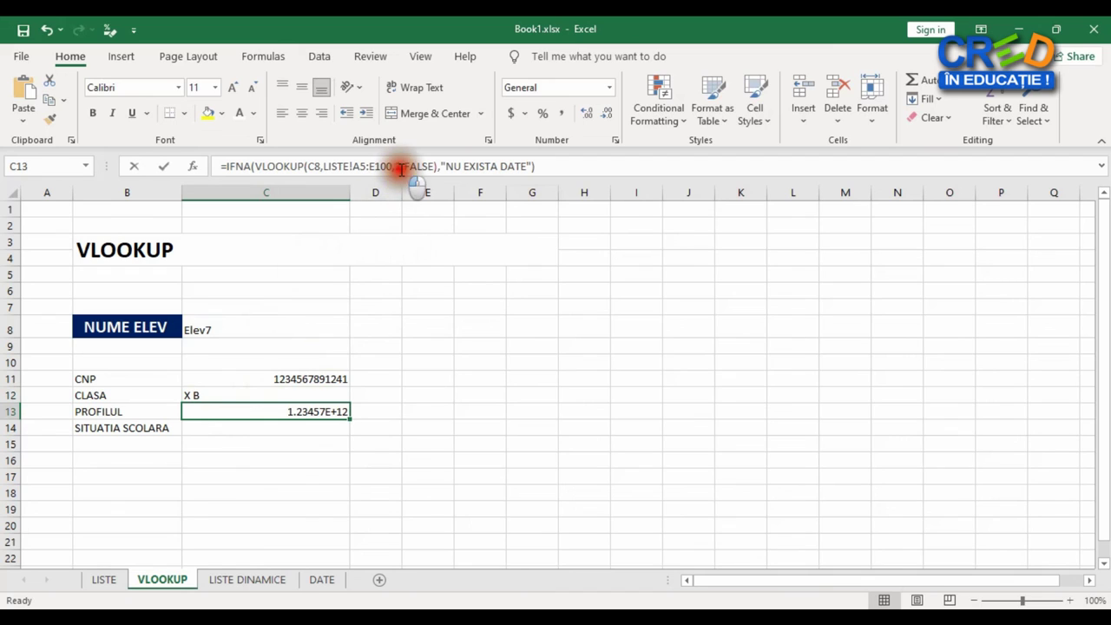
{"action": "key", "text": "BackSpace"}
{"action": "type", "text": "4"}
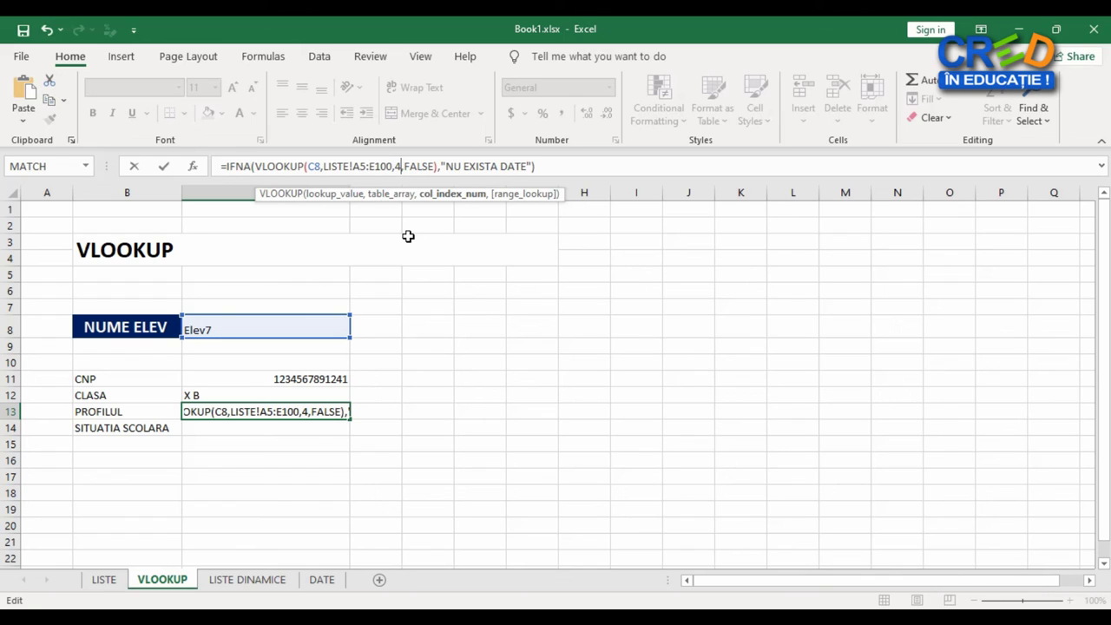
{"action": "key", "text": "Return"}
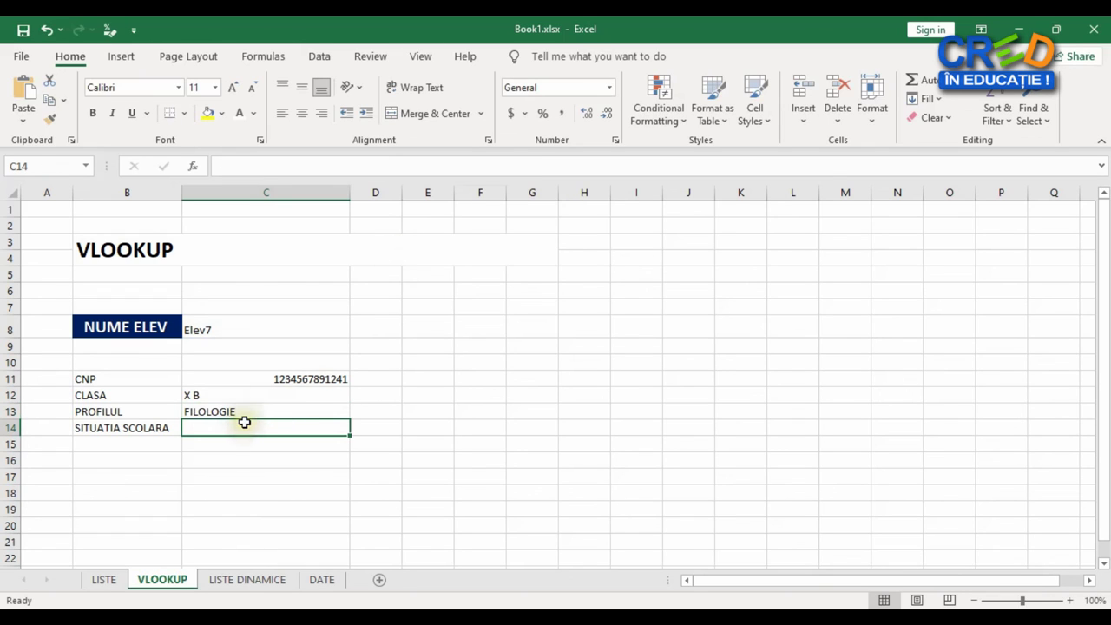
Paste the lookup into C14 with column index 5 so it shows REPETENT.
{"action": "key", "text": "ctrl+v"}
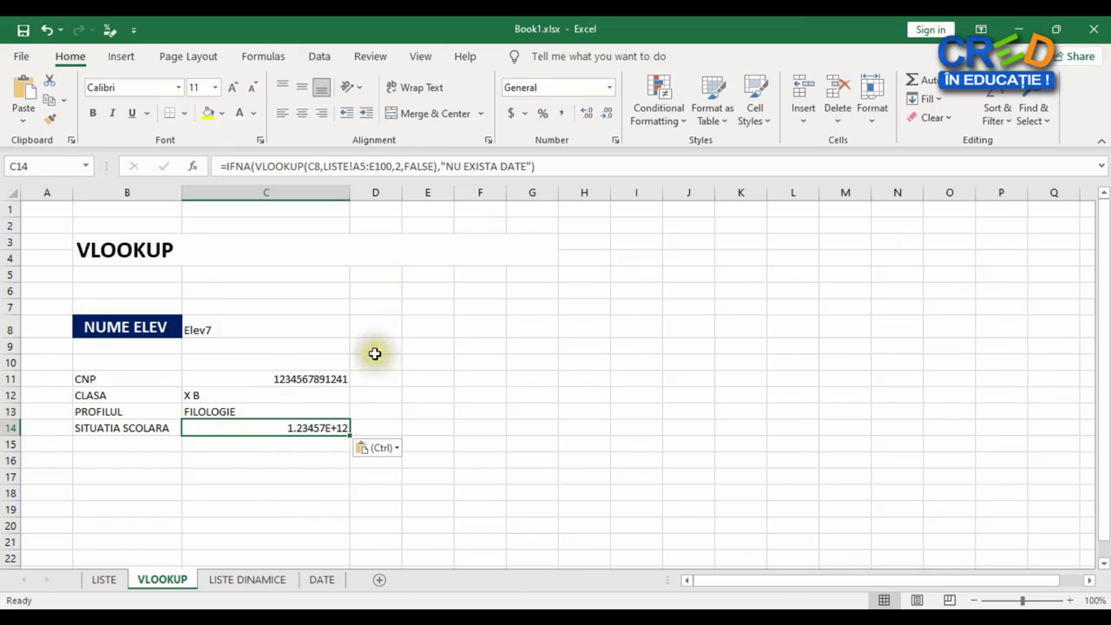
{"action": "left_click", "coordinate": [399, 166]}
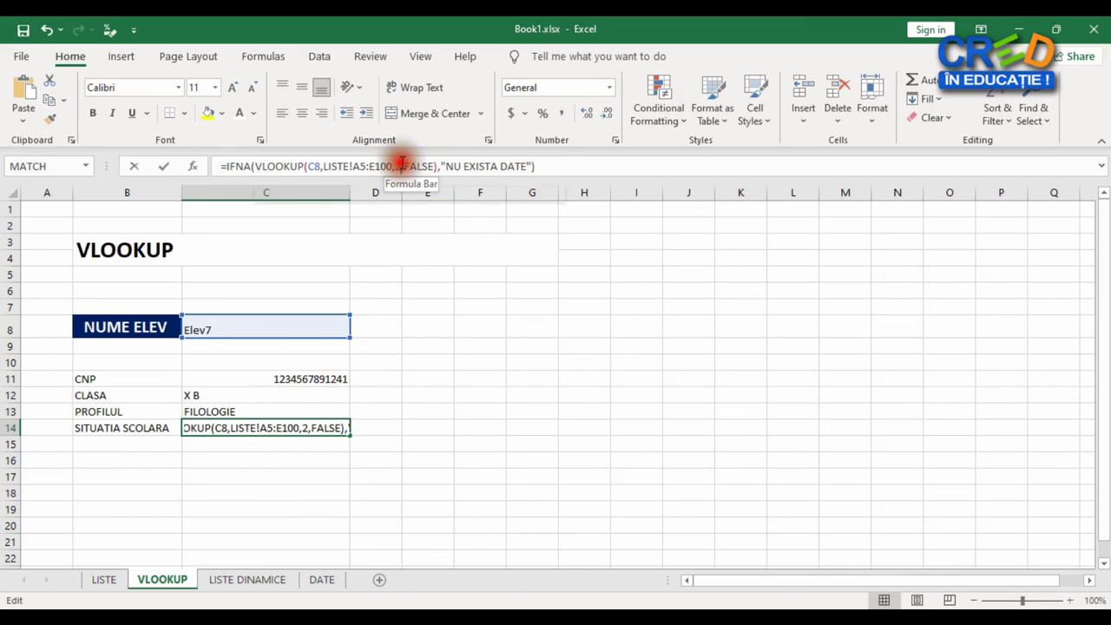
{"action": "key", "text": "BackSpace"}
{"action": "type", "text": "5"}
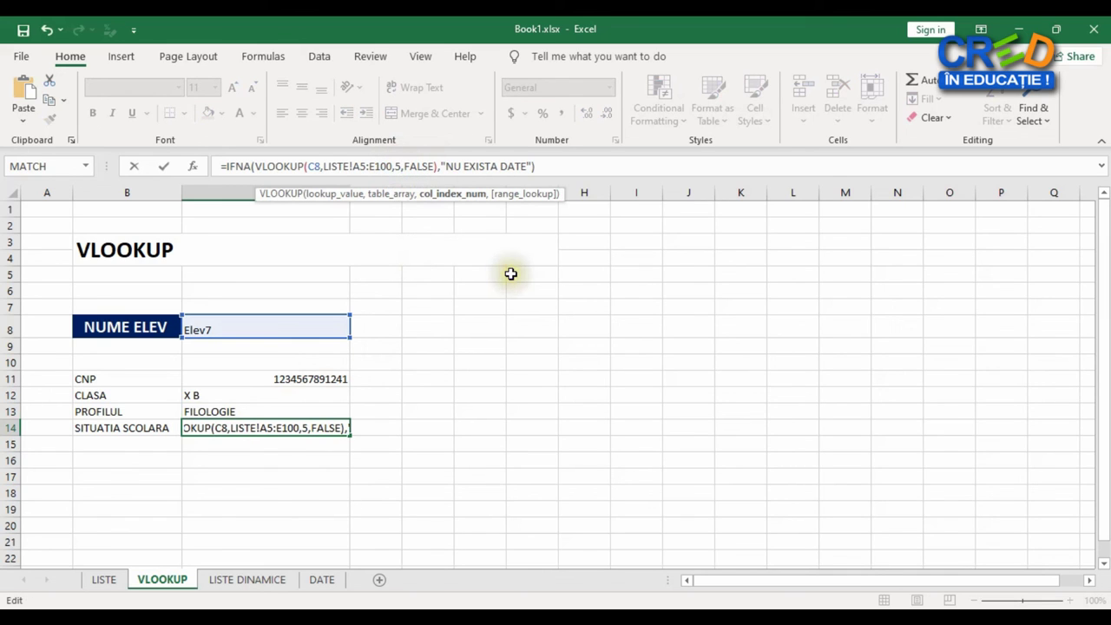
{"action": "key", "text": "Return"}
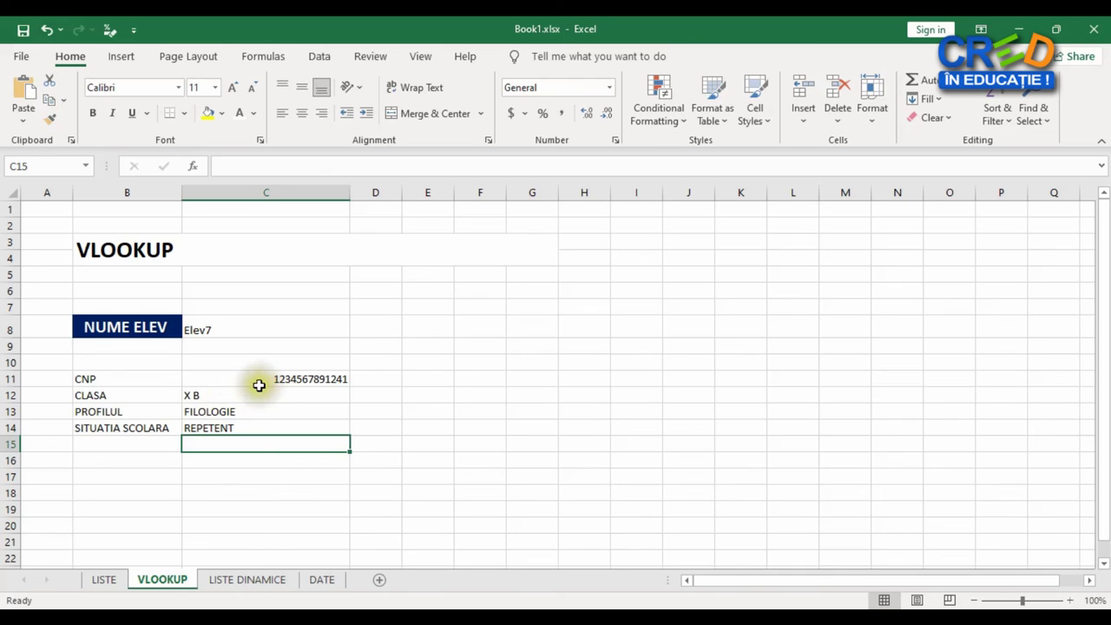
Cycle C8's dropdown through Elev4, Elev7 and Elev9, finishing on Elev10.
{"action": "left_click", "coordinate": [248, 428]}
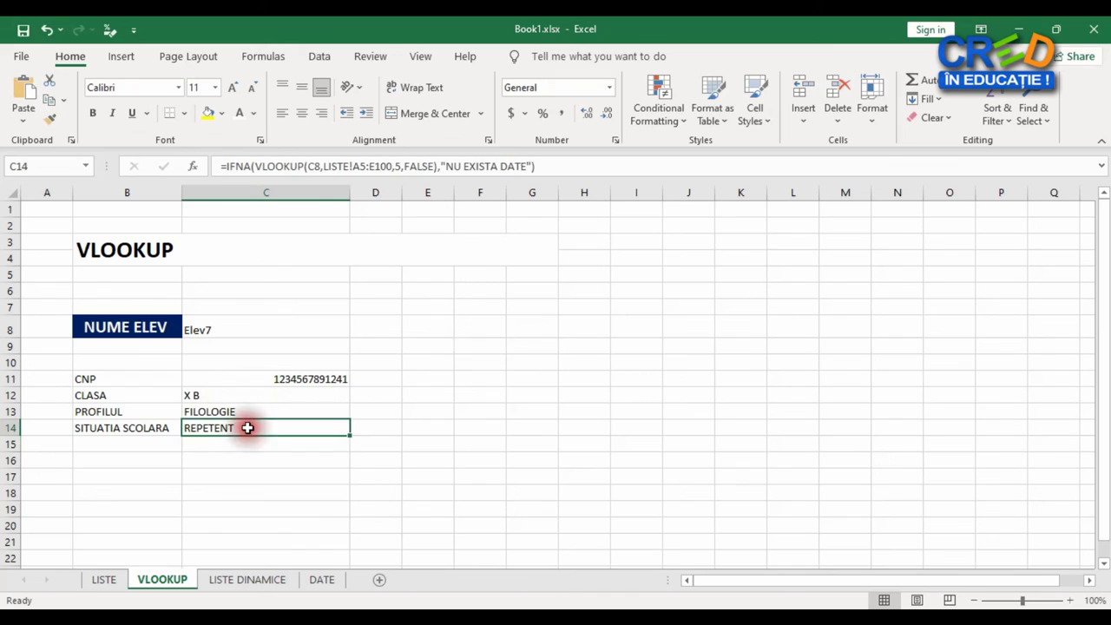
{"action": "left_click", "coordinate": [280, 328]}
{"action": "left_click", "coordinate": [360, 329]}
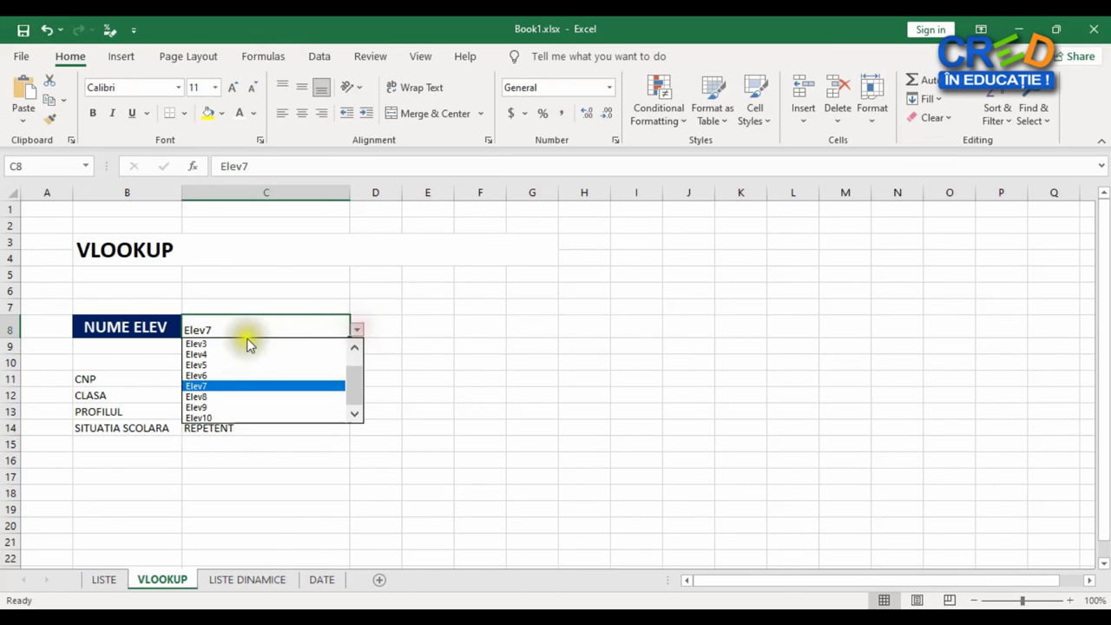
{"action": "left_click", "coordinate": [247, 383]}
{"action": "left_click", "coordinate": [358, 331]}
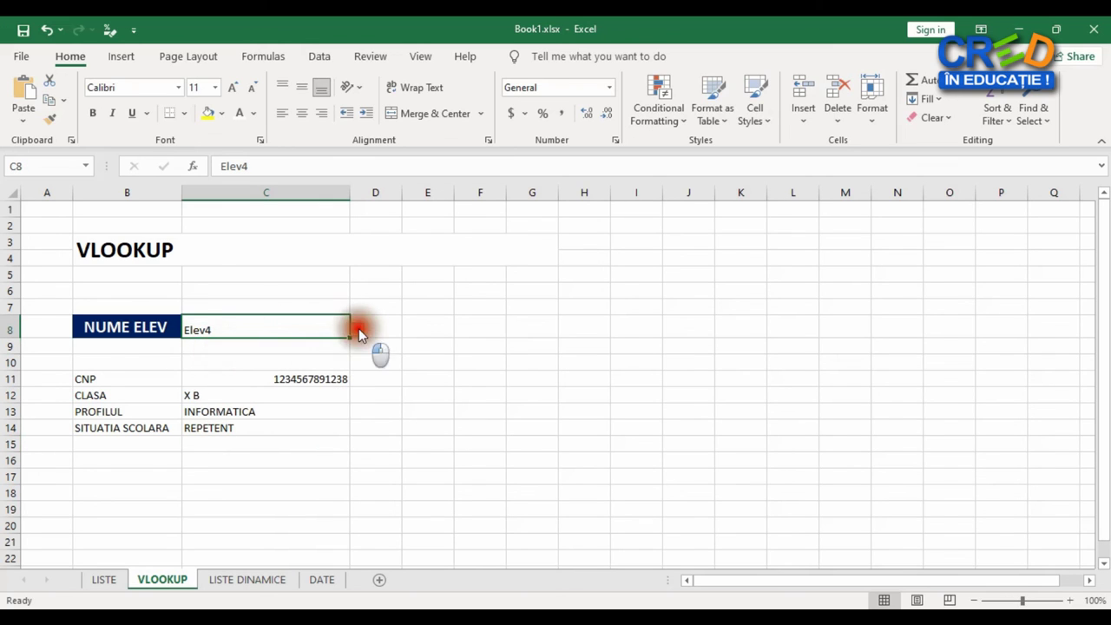
{"action": "left_click", "coordinate": [261, 385]}
{"action": "left_click", "coordinate": [359, 329]}
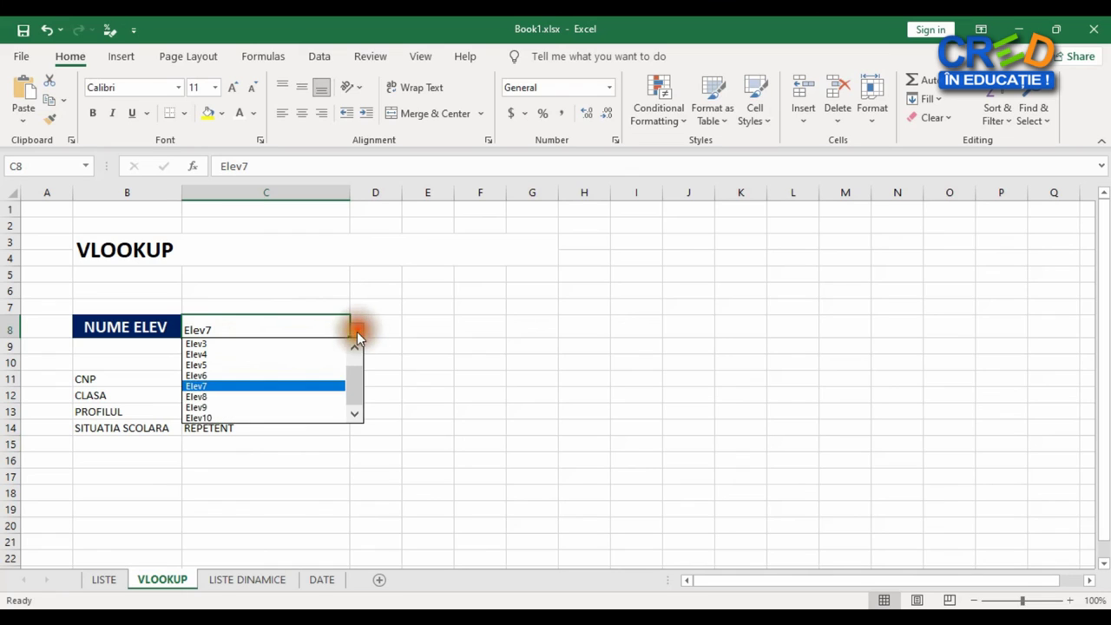
{"action": "left_click", "coordinate": [266, 409]}
{"action": "left_click", "coordinate": [356, 330]}
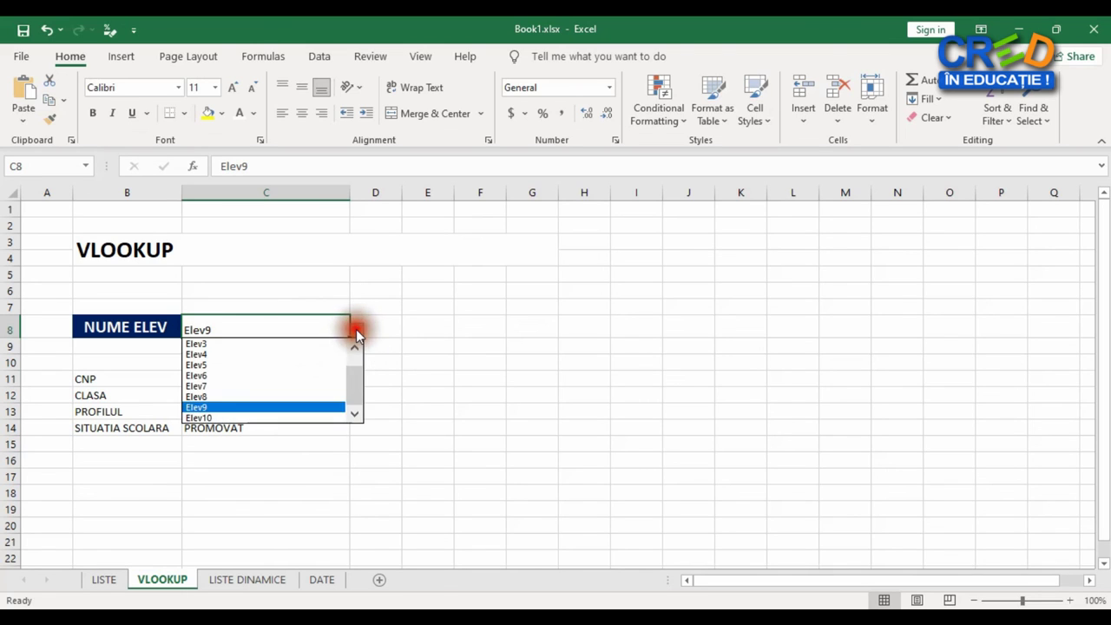
{"action": "left_click", "coordinate": [268, 416]}
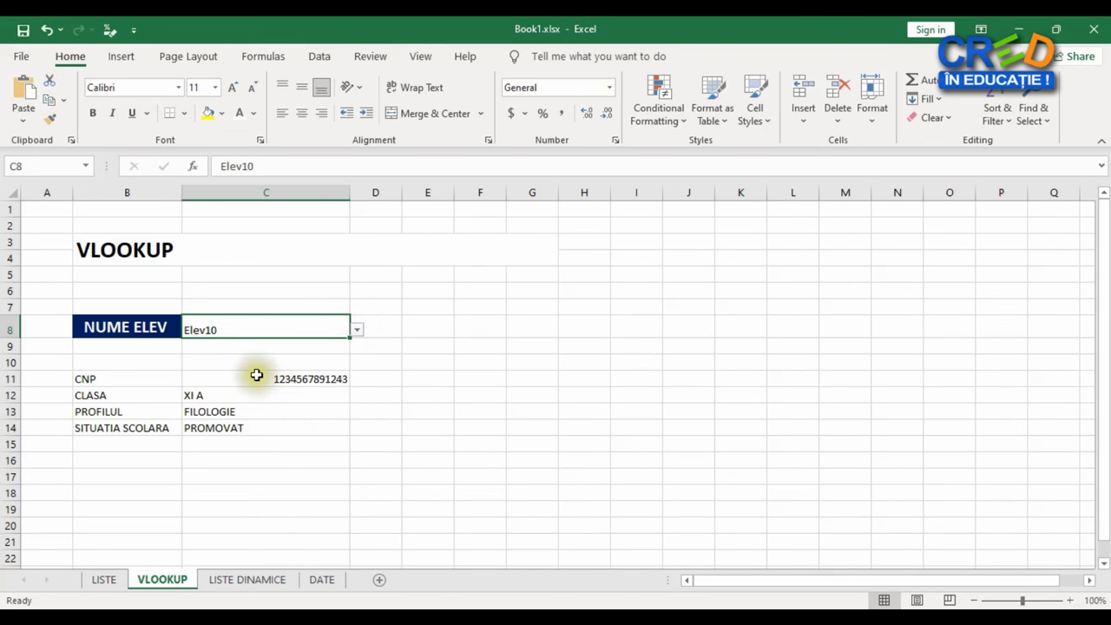
Apply Align Left to the lookup results in C11:C14.
{"action": "left_click_drag", "start_coordinate": [255, 379], "coordinate": [261, 427]}
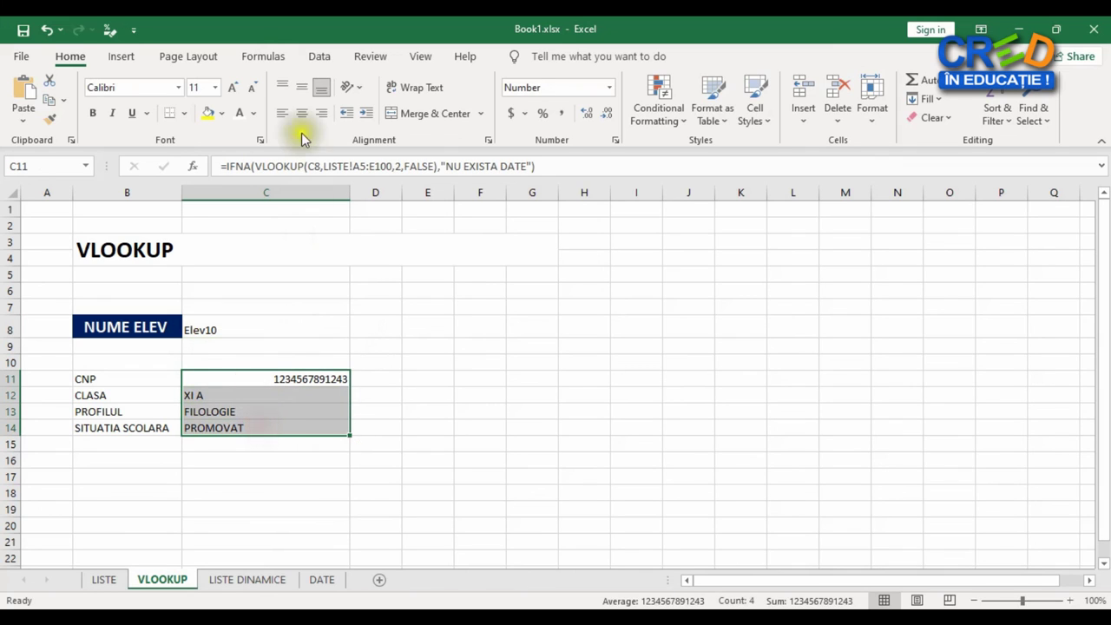
{"action": "left_click", "coordinate": [282, 111]}
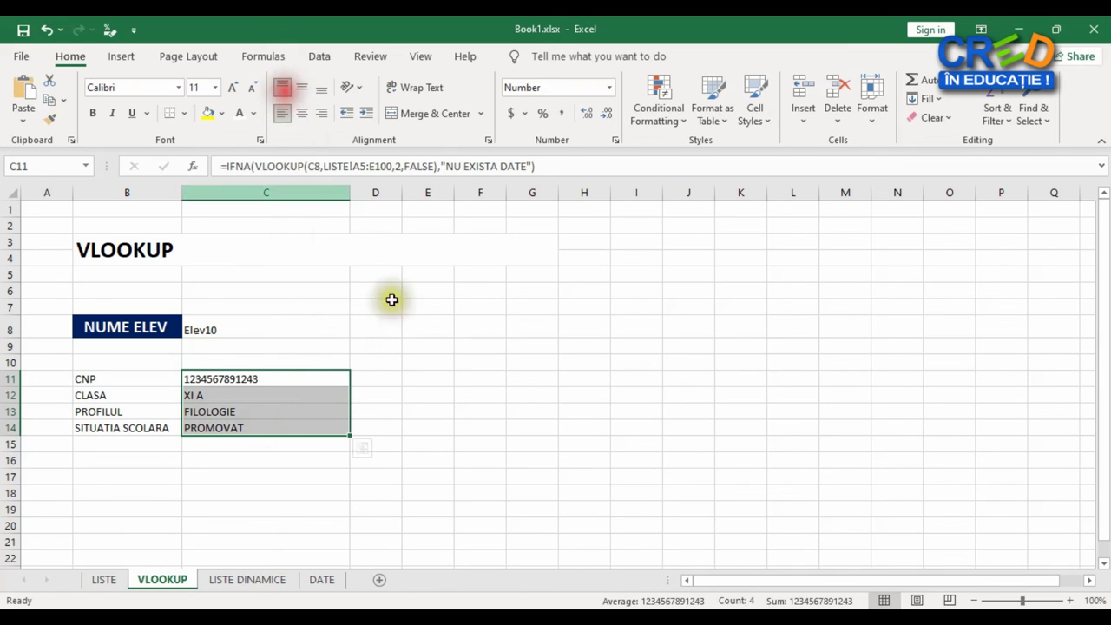
{"action": "left_click", "coordinate": [473, 378]}
{"action": "left_click", "coordinate": [280, 330]}
{"action": "left_click", "coordinate": [285, 380]}
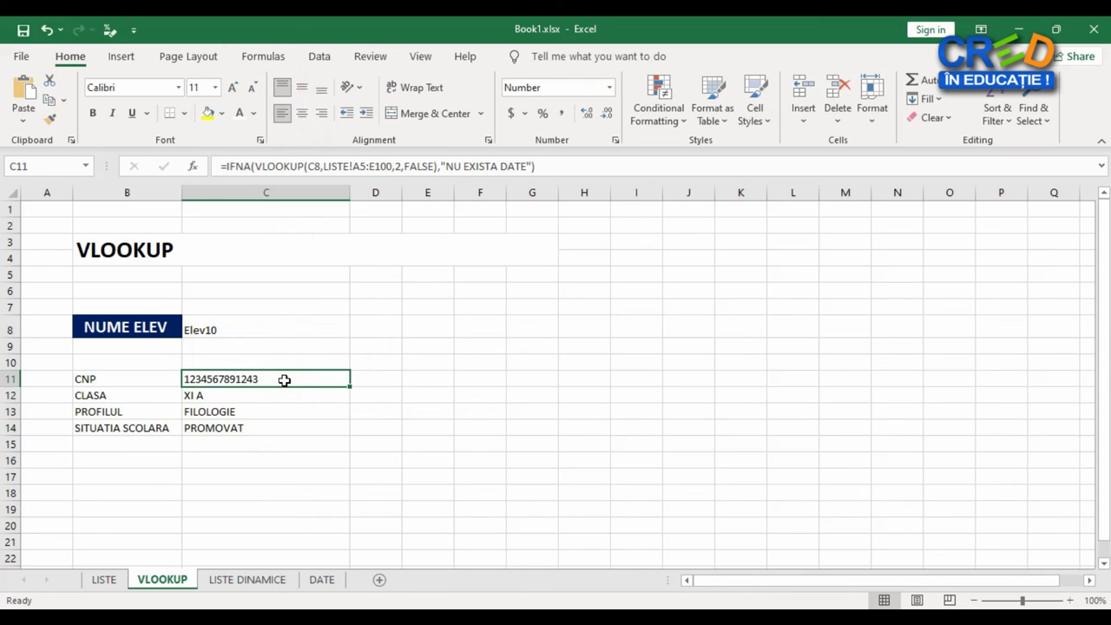
Pick Elev6 and then Elev7 from C8's student dropdown.
{"action": "left_click", "coordinate": [290, 330]}
{"action": "left_click", "coordinate": [358, 330]}
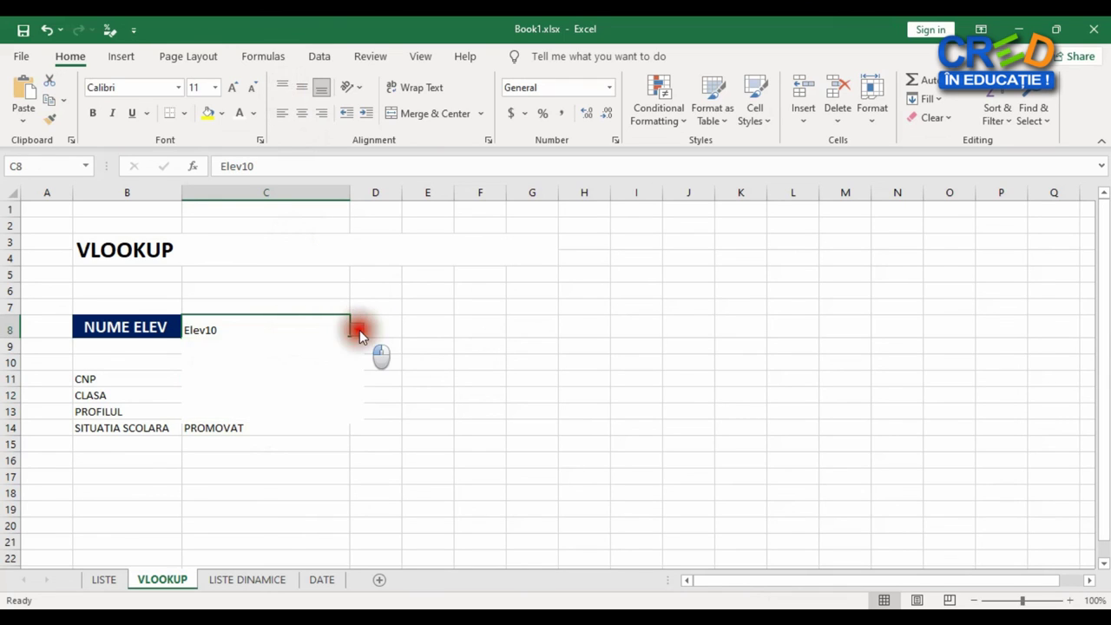
{"action": "left_click", "coordinate": [287, 374]}
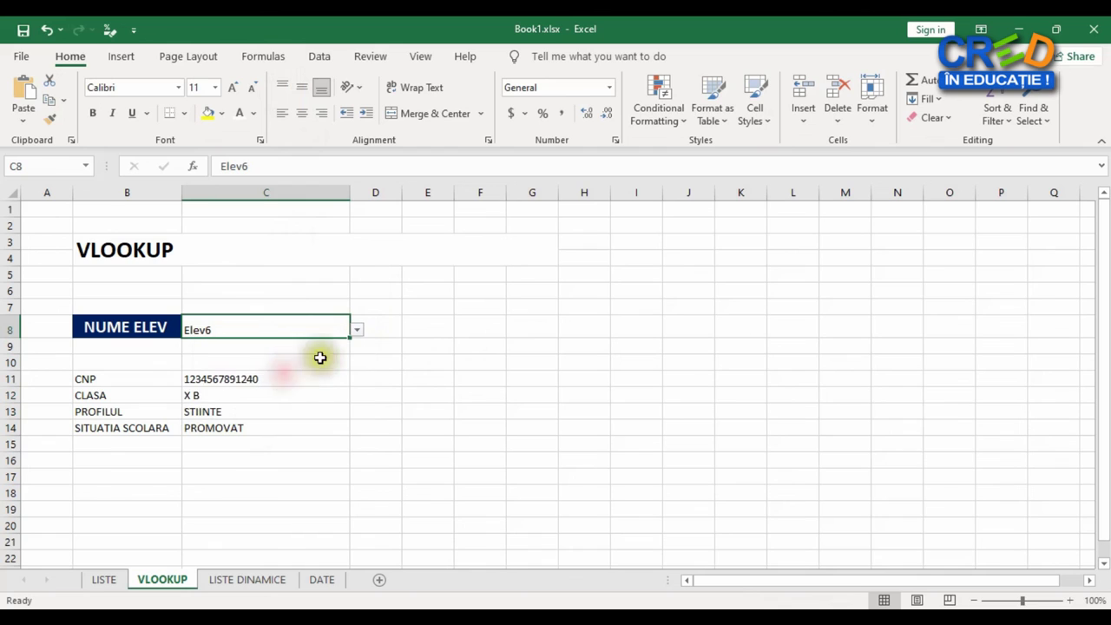
{"action": "left_click", "coordinate": [357, 330]}
{"action": "left_click", "coordinate": [276, 391]}
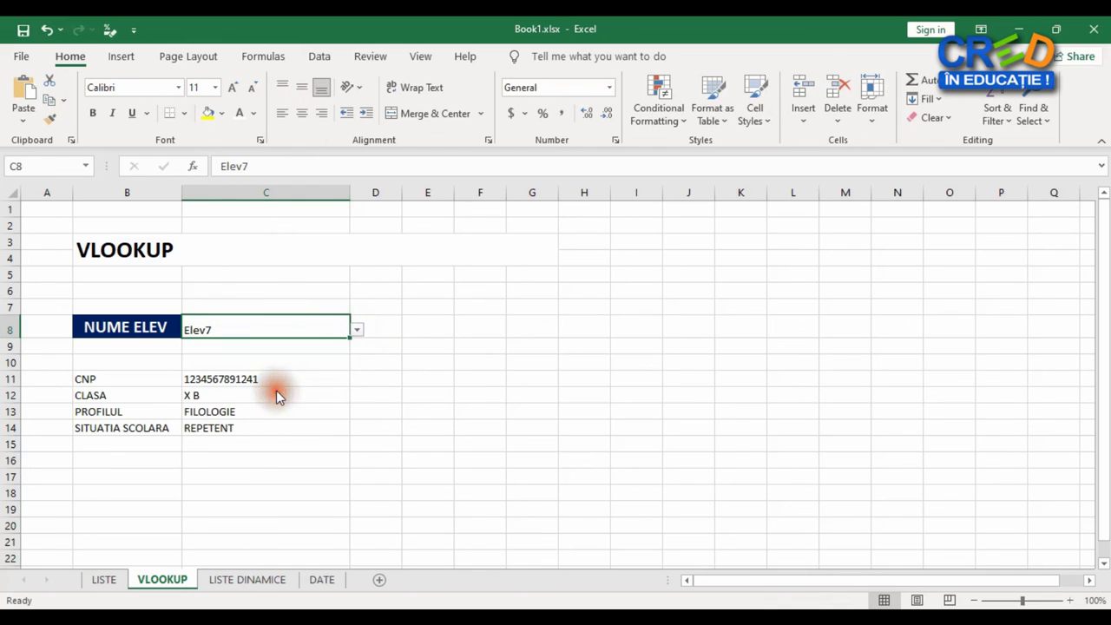